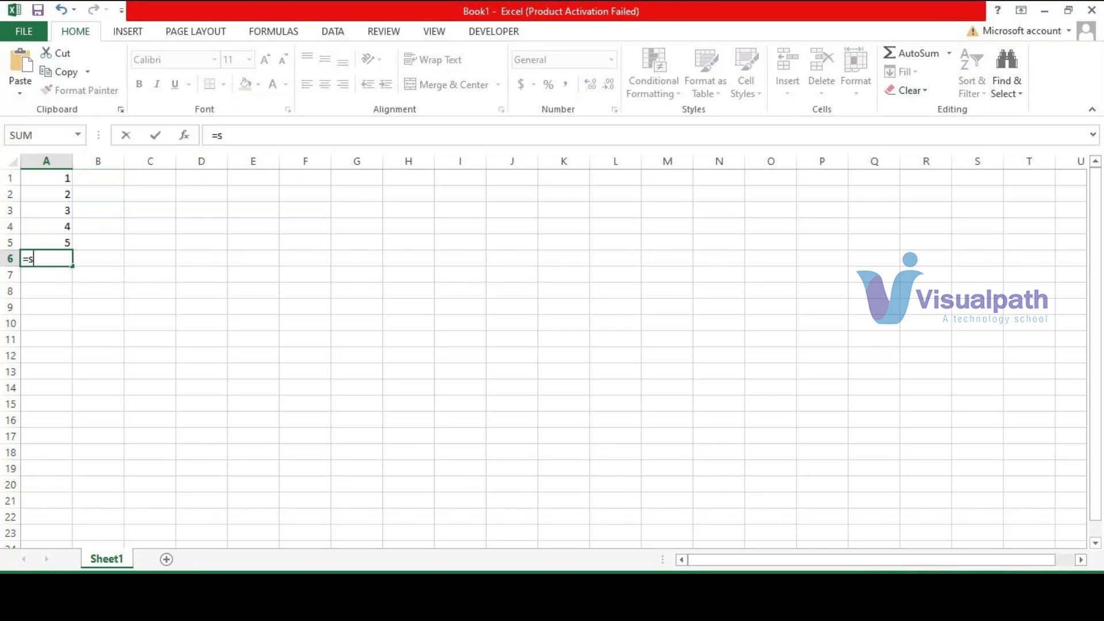
# Complete the formula in cell A6 as =SUM(A1, A2).
pyautogui.write('(')
pyautogui.click(51, 178)
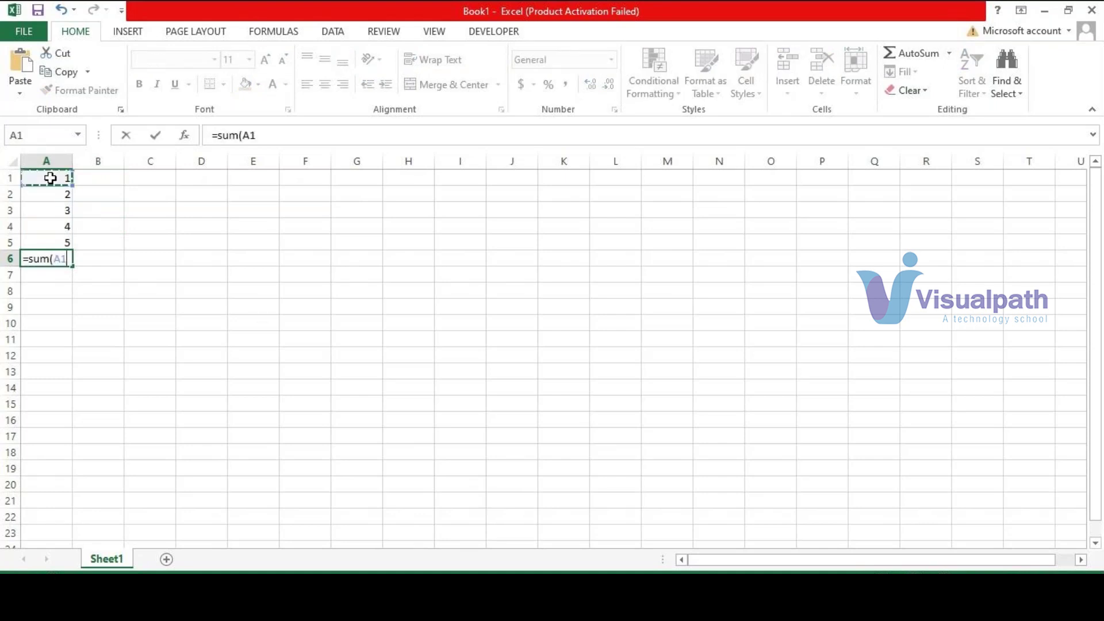
pyautogui.click(288, 138)
pyautogui.write(',')
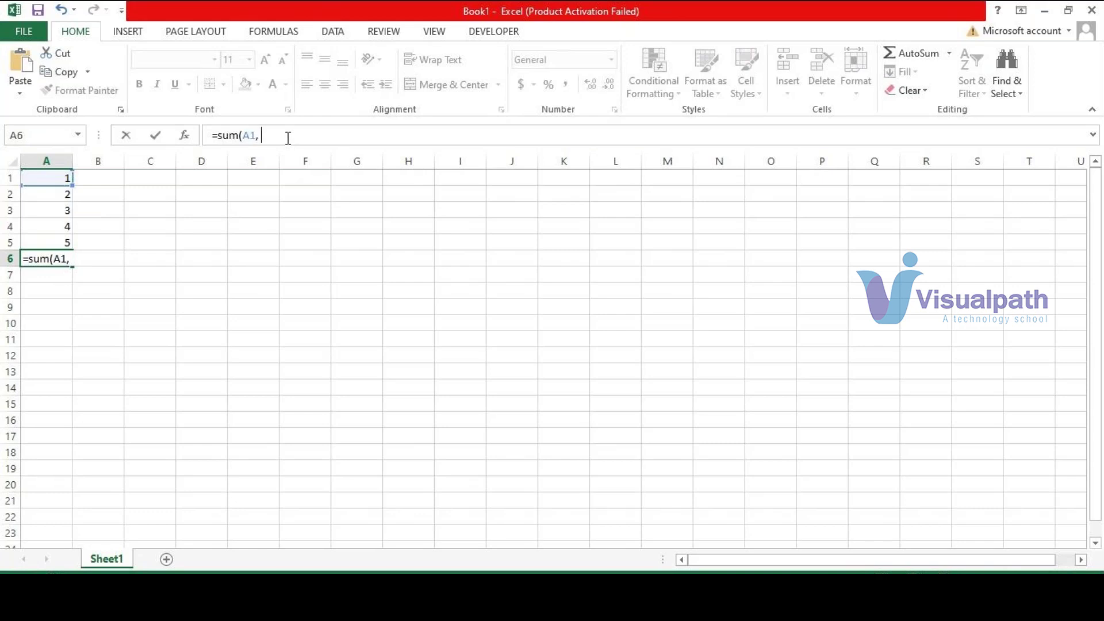
pyautogui.click(62, 190)
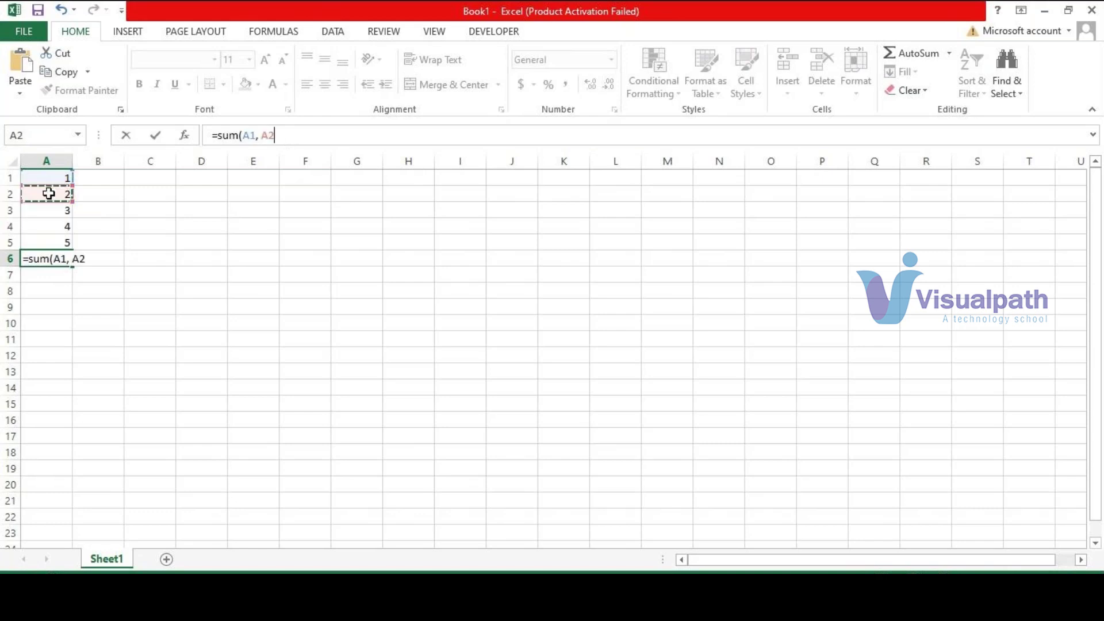
pyautogui.write(')')
pyautogui.press('Return')
pyautogui.press('Up')
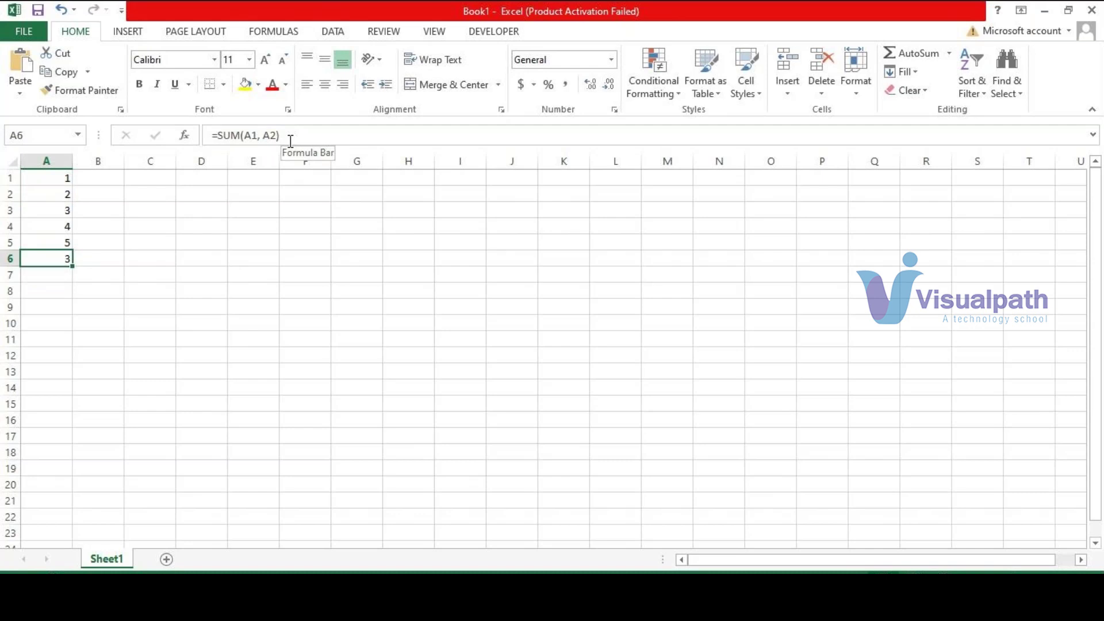
# Enter the formula =IF(A1 > 3, "Yes", "No") in cell B1.
pyautogui.press('Up')
pyautogui.press('Up')
pyautogui.press('Up')
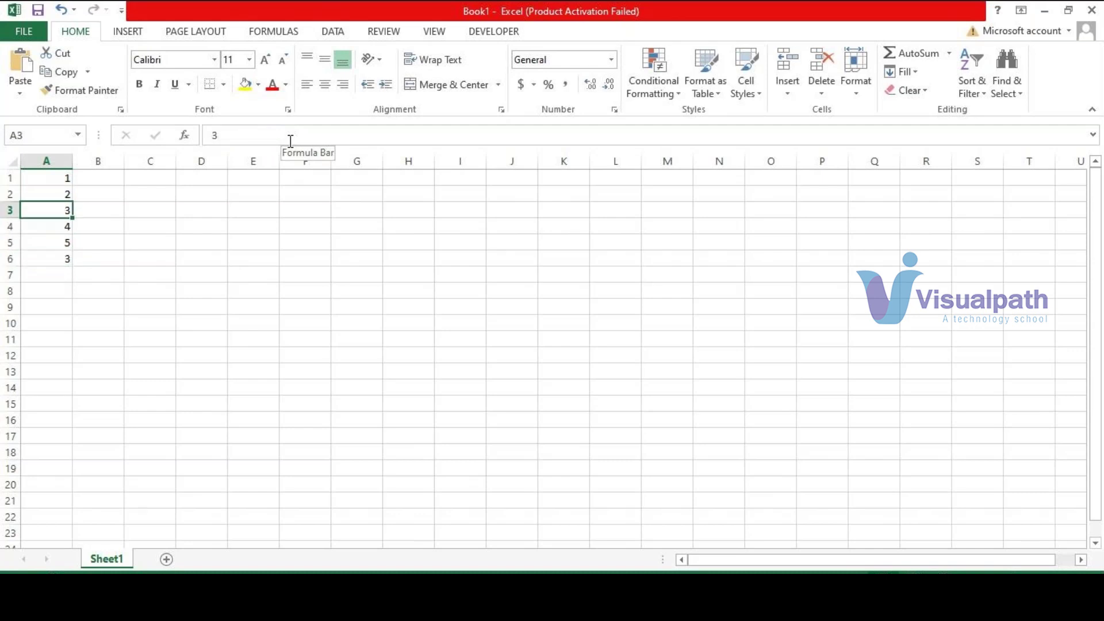
pyautogui.press('Up')
pyautogui.press('Up')
pyautogui.press('Right')
pyautogui.write('=')
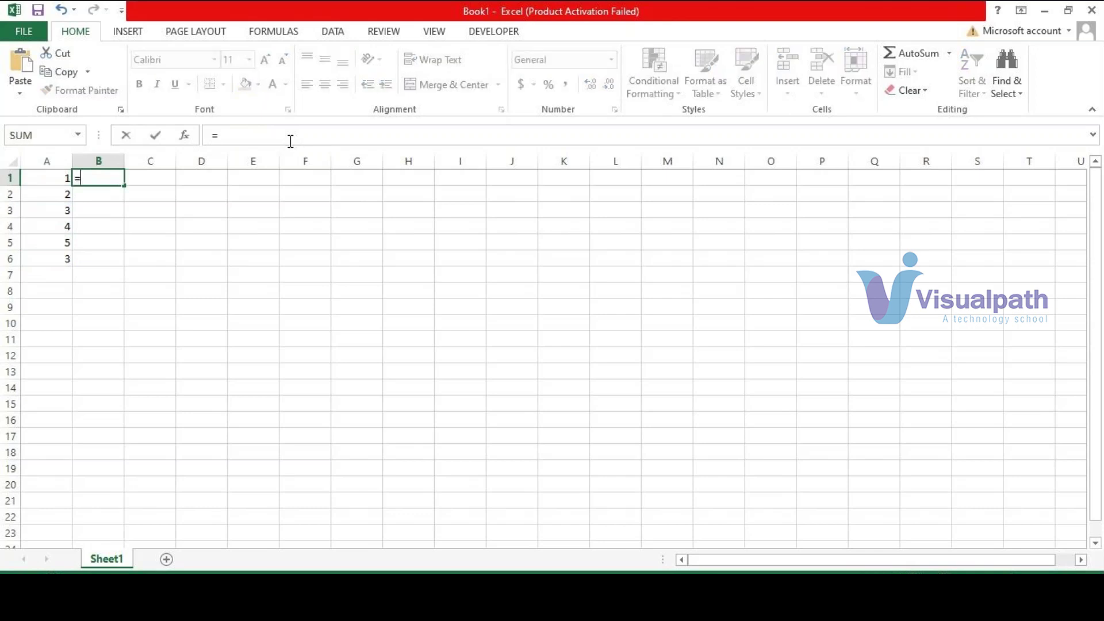
pyautogui.write('if(')
pyautogui.click(42, 179)
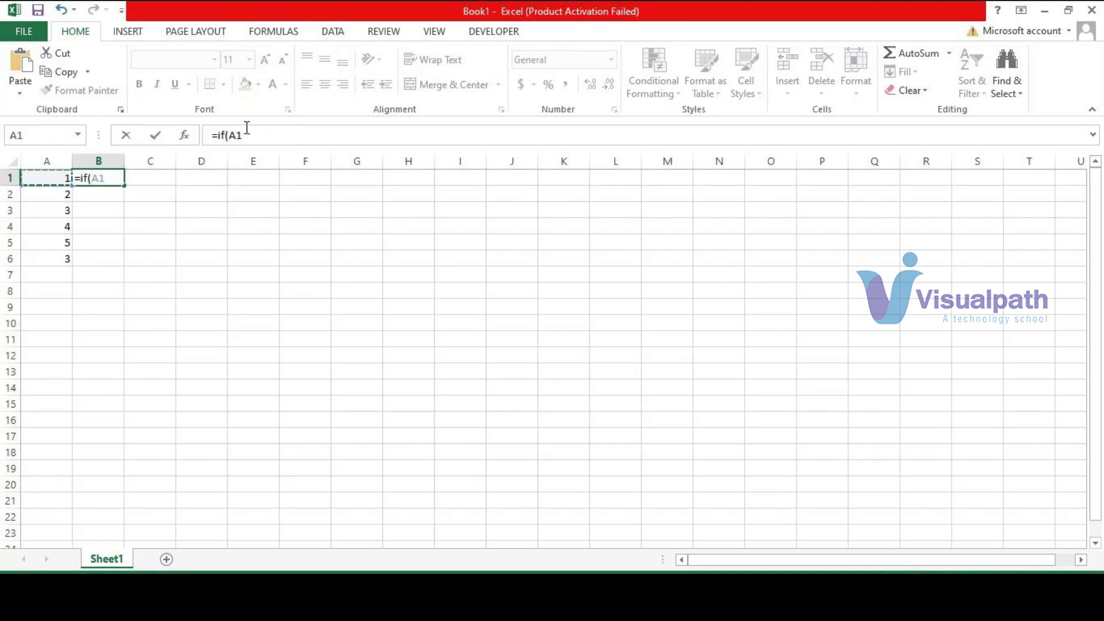
pyautogui.write('> 5')
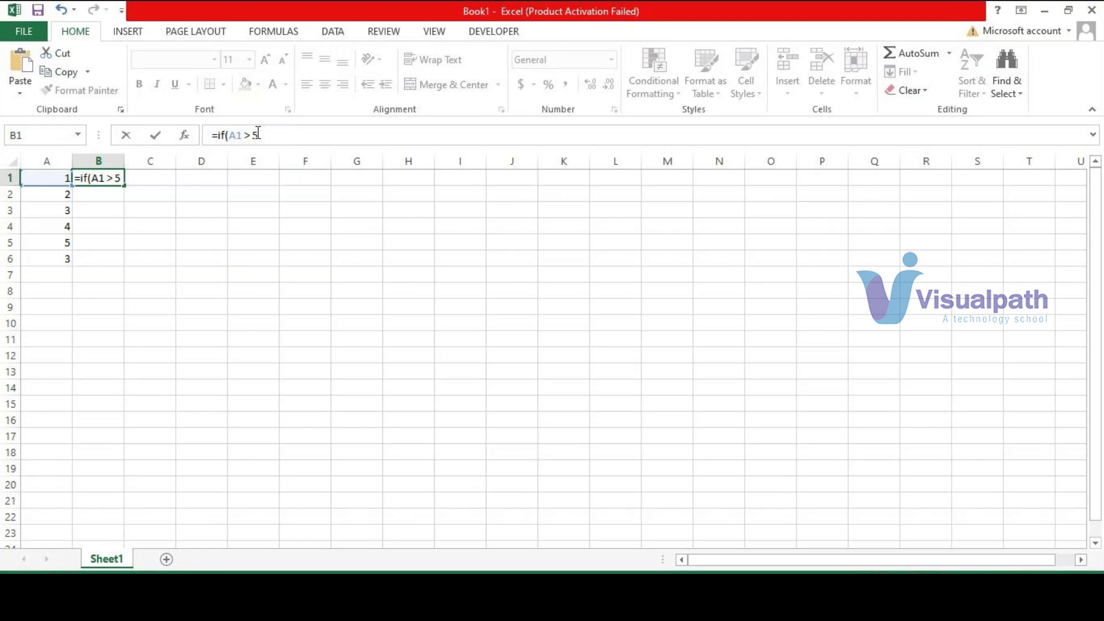
pyautogui.press('BackSpace')
pyautogui.write('3, "Yes", "No")')
pyautogui.press('Return')
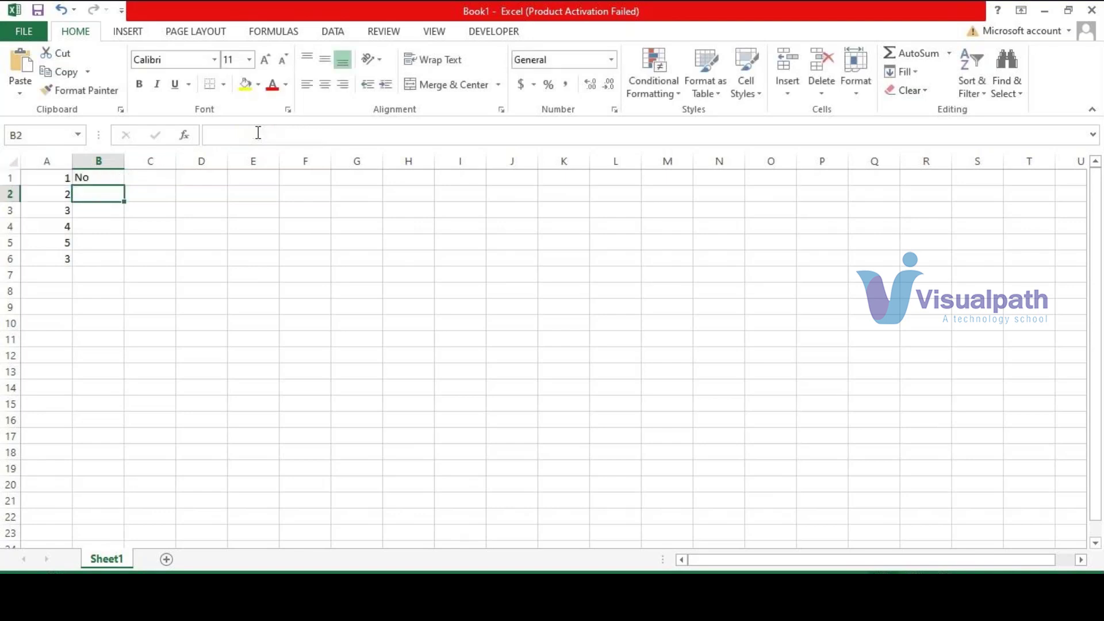
# Fill the IF formula from B1 down through B5 and inspect the copied cells.
pyautogui.press('Up')
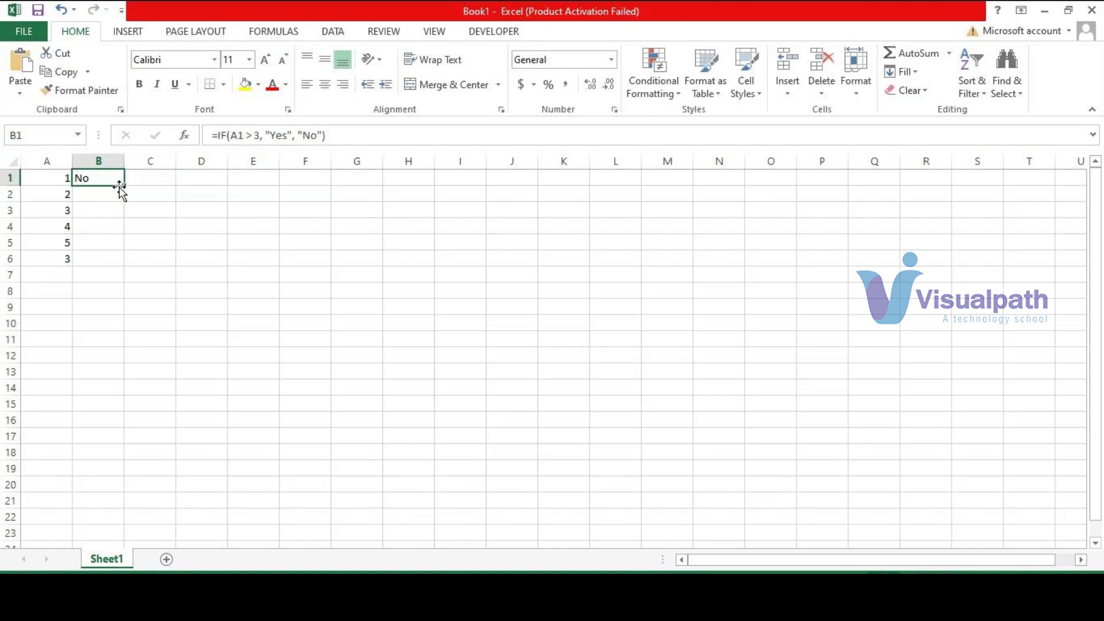
pyautogui.moveTo(124, 185); pyautogui.dragTo(125, 242)
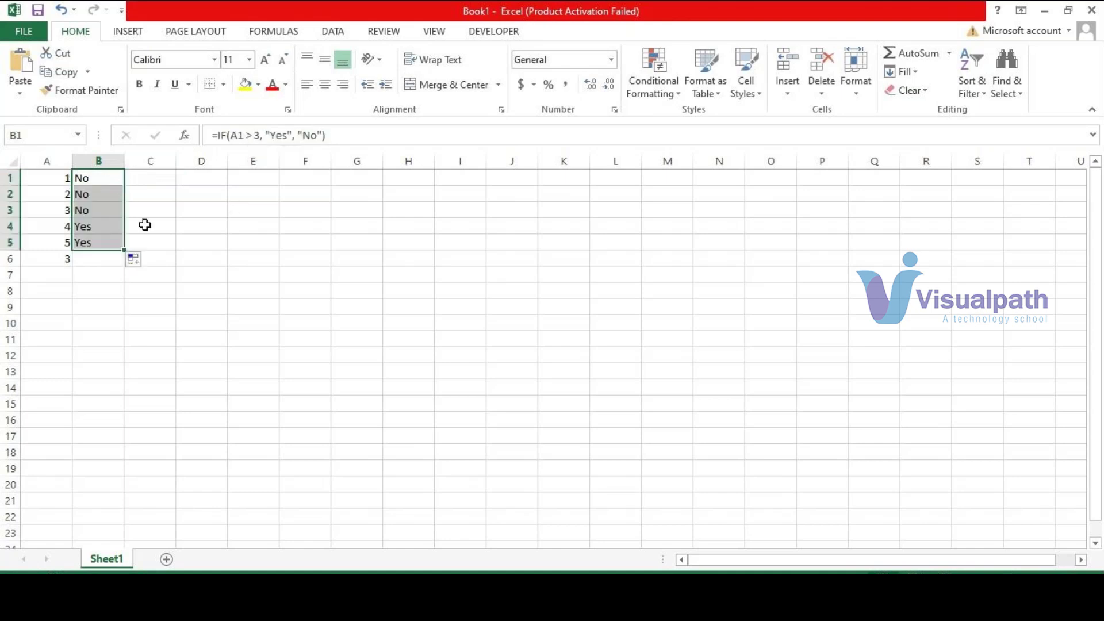
pyautogui.click(113, 210)
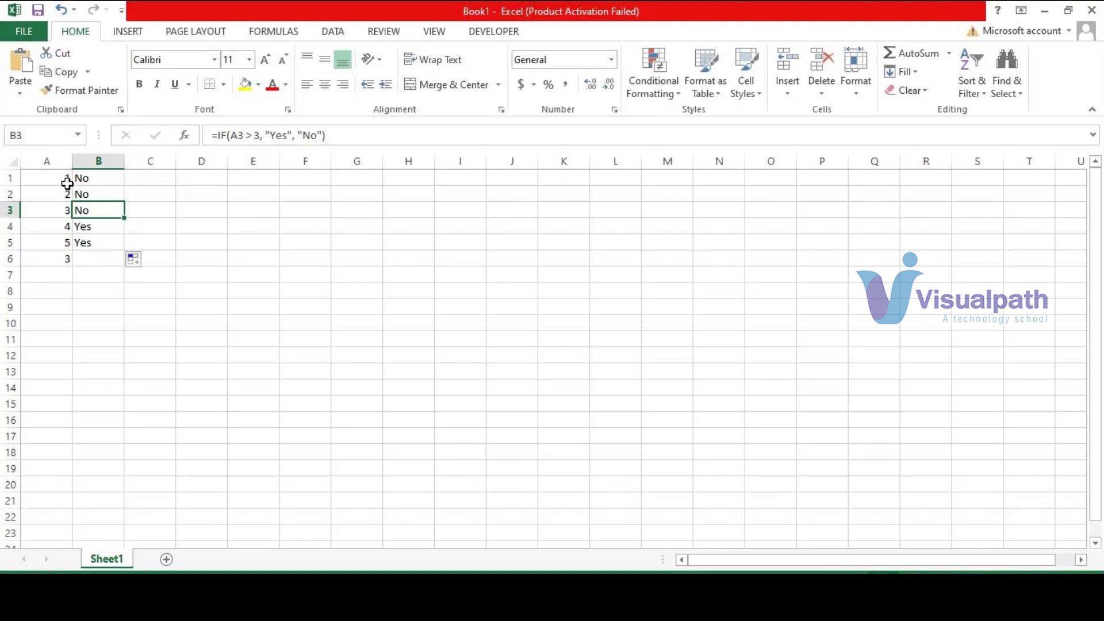
pyautogui.moveTo(92, 228); pyautogui.dragTo(92, 244)
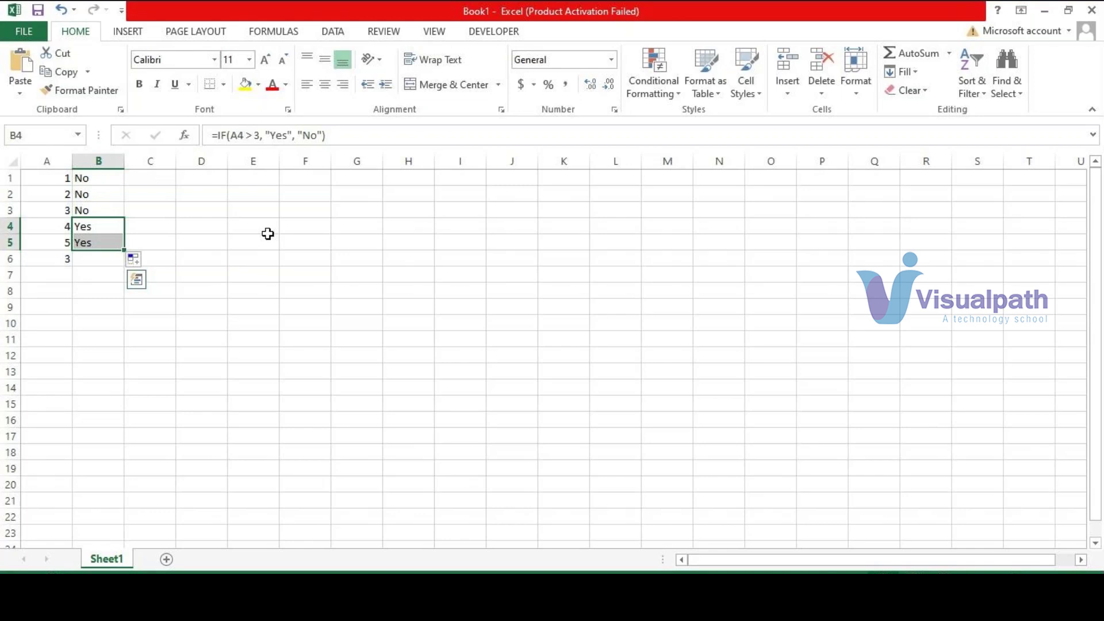
# Enter the formula =CONCATENATE("Hello ", "All") in cell D4 and reselect that cell.
pyautogui.press('Right')
pyautogui.press('Right')
pyautogui.click(225, 129)
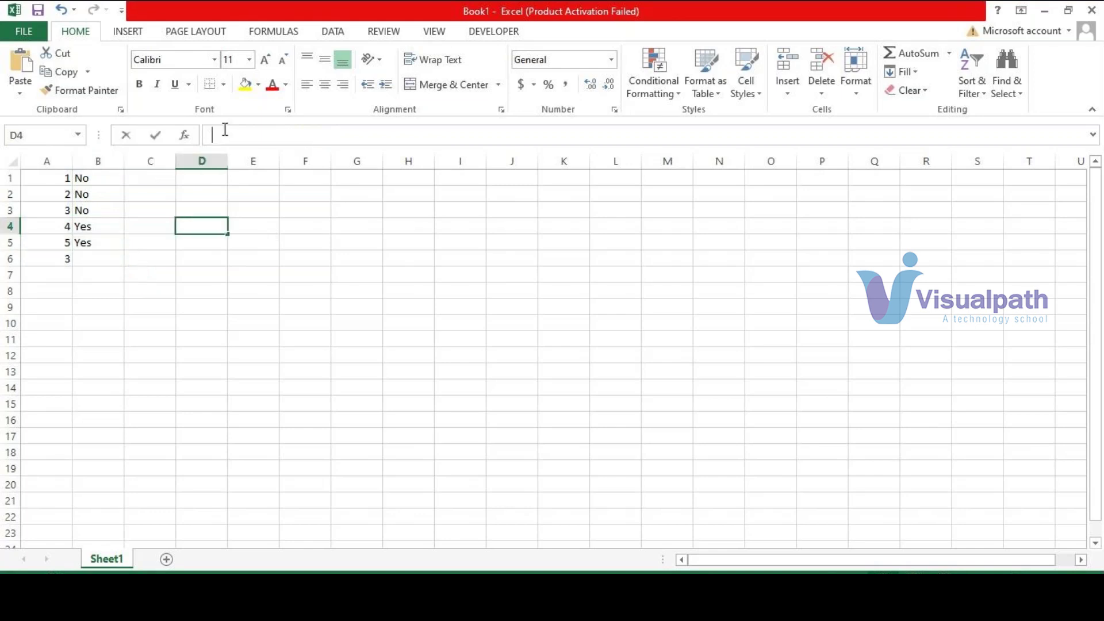
pyautogui.write('=')
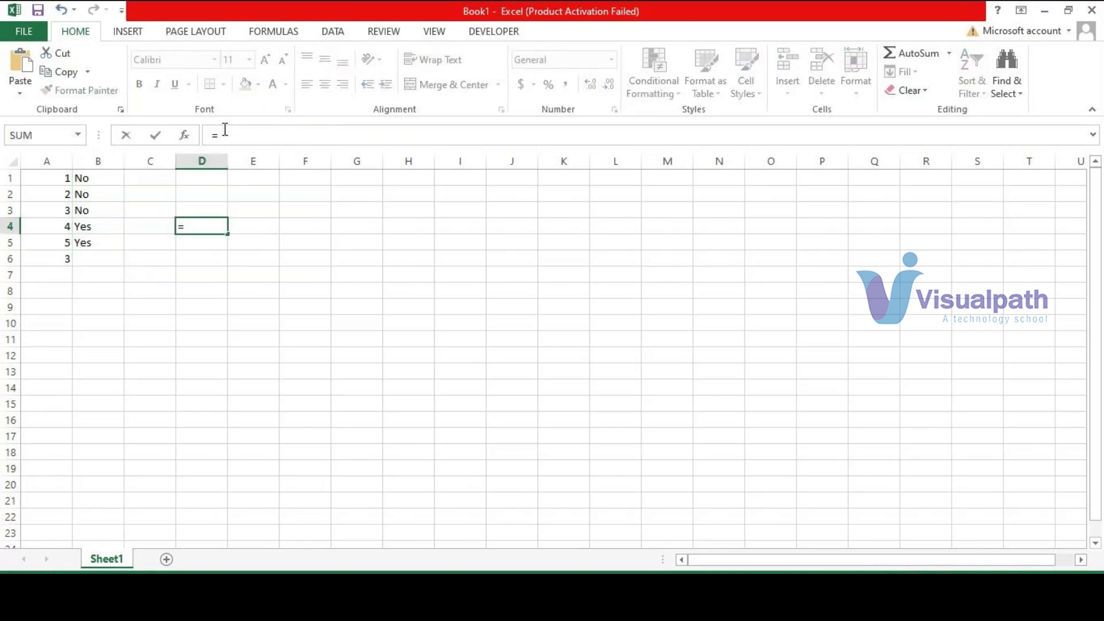
pyautogui.write('conc')
pyautogui.press('Tab')
pyautogui.write('"')
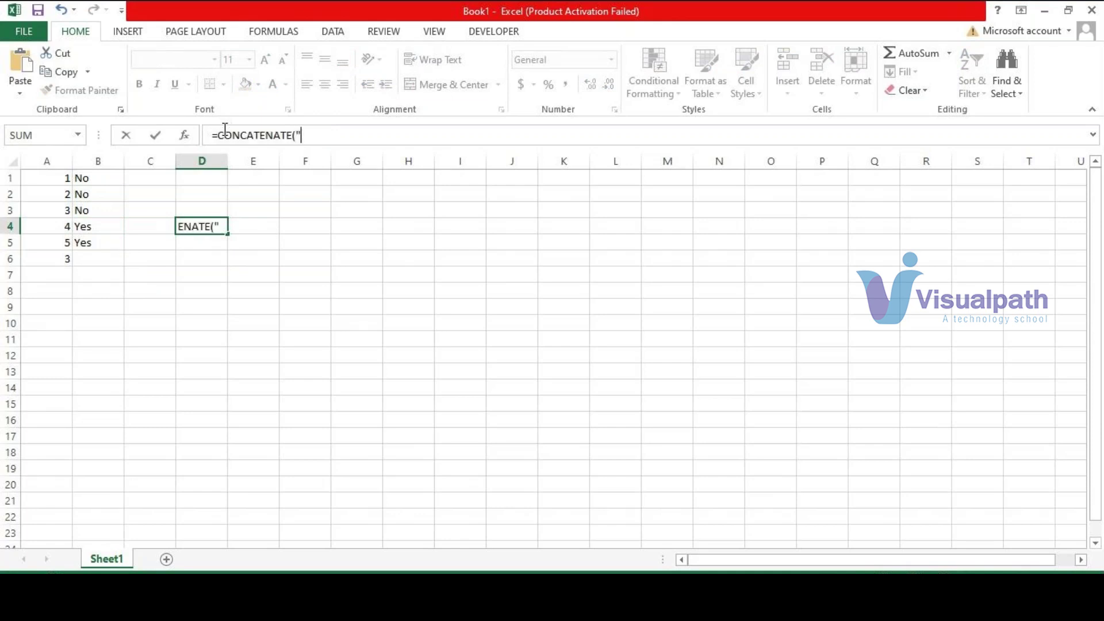
pyautogui.write('Hello ", "A;;')
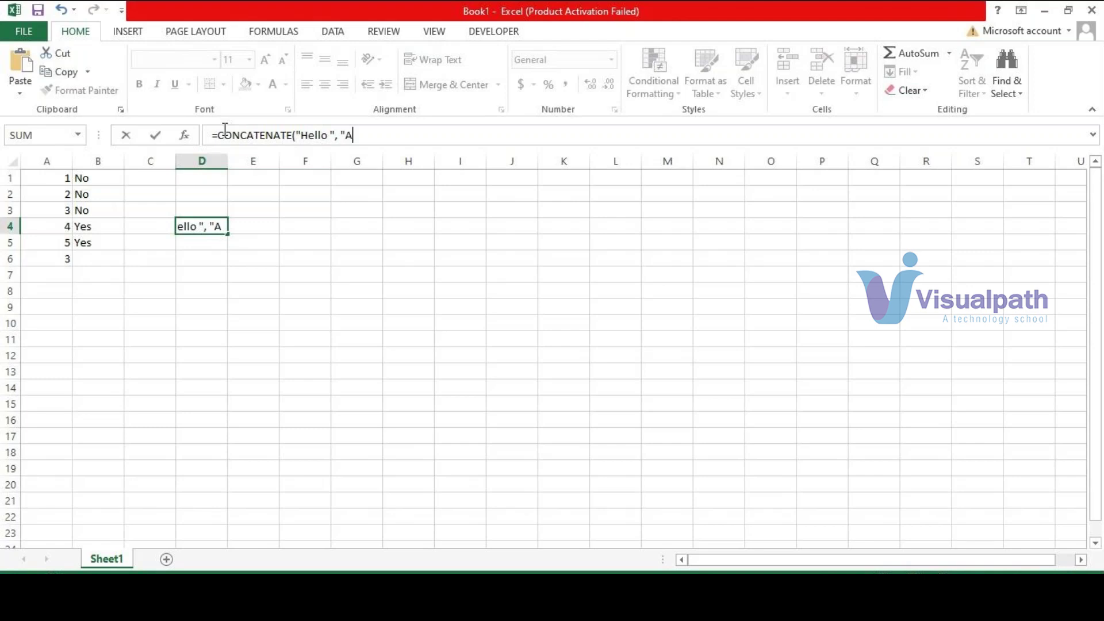
pyautogui.press('BackSpace')
pyautogui.press('BackSpace')
pyautogui.write('ll")')
pyautogui.press('Return')
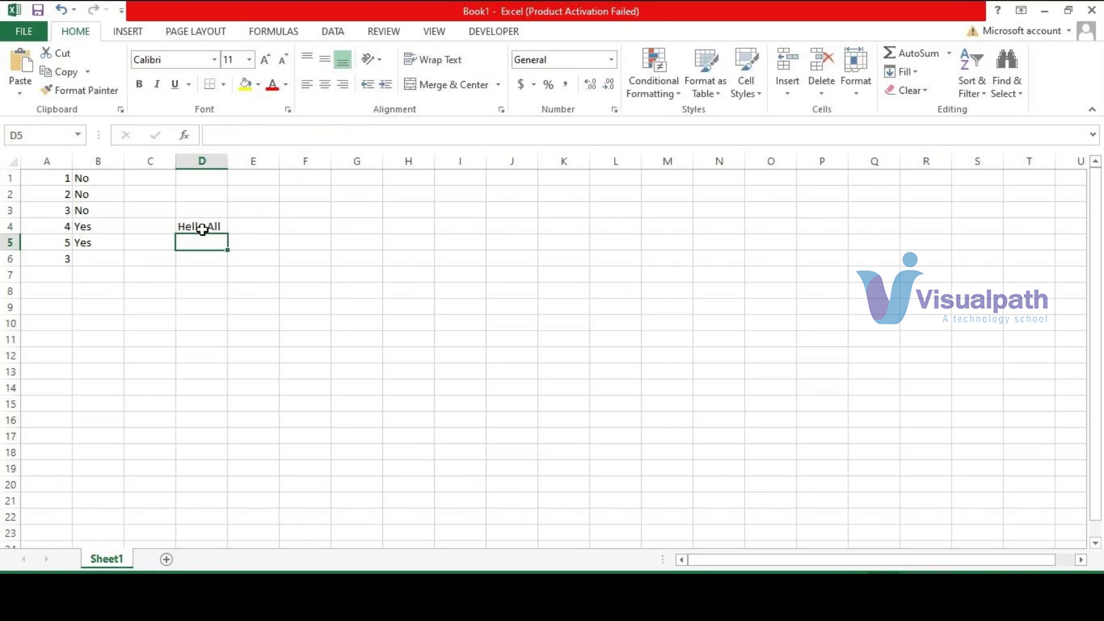
pyautogui.click(201, 229)
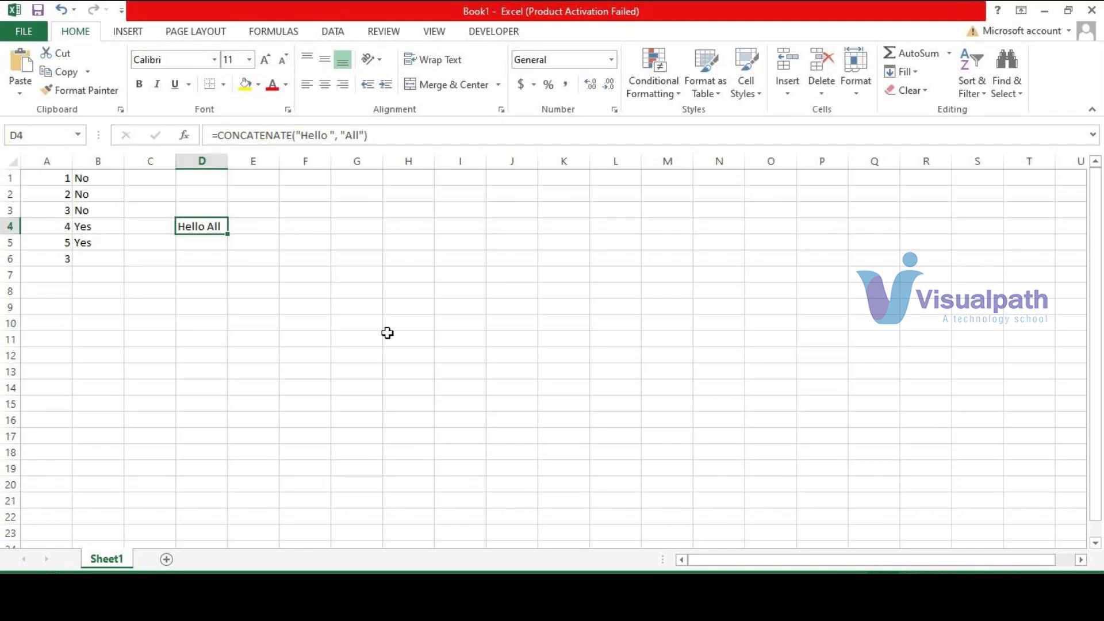
# Switch to Power Apps in the browser, load make.powerapps.com and highlight the base address.
pyautogui.hotkey('alt', 'Tab')
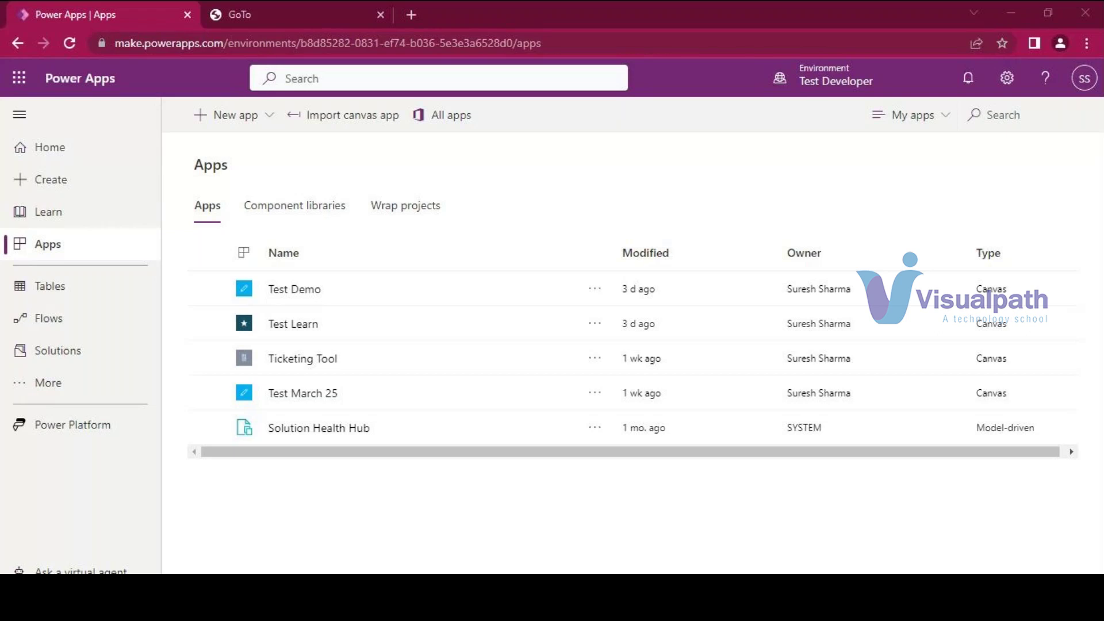
pyautogui.hotkey('alt', 'Tab')
pyautogui.hotkey('alt', 'Tab')
pyautogui.hotkey('alt', 'Tab')
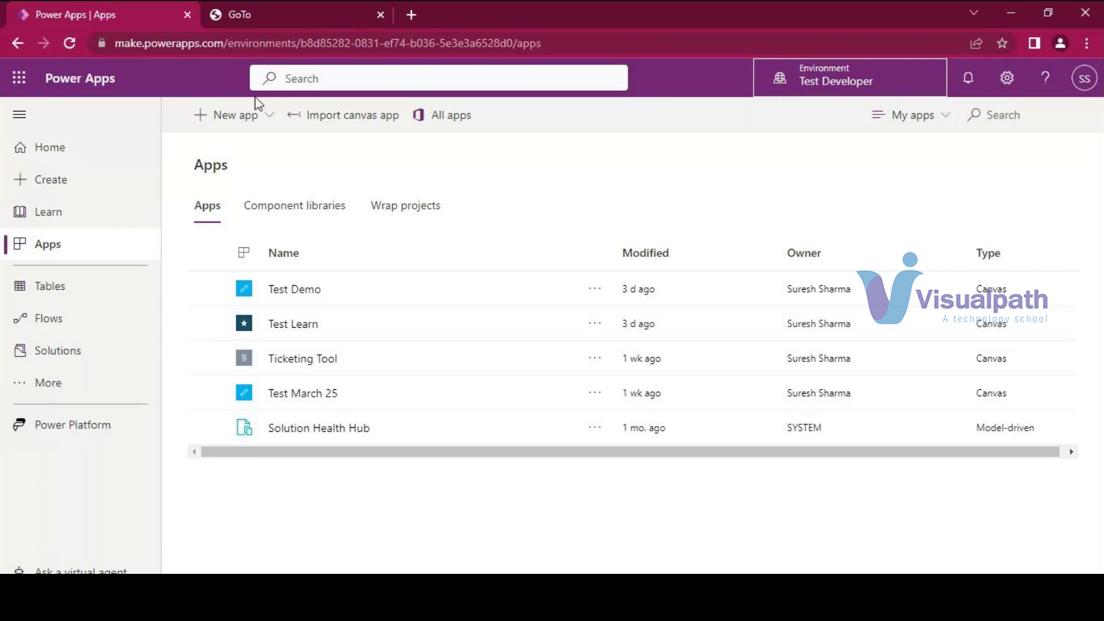
pyautogui.click(220, 52)
pyautogui.write('m')
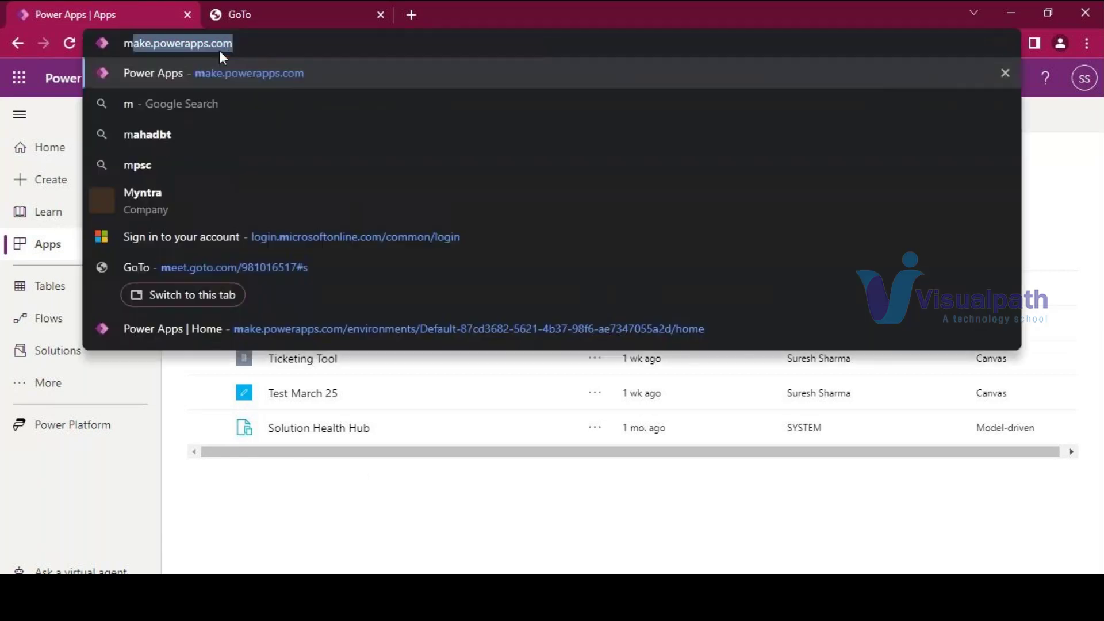
pyautogui.write('ak')
pyautogui.press('Right')
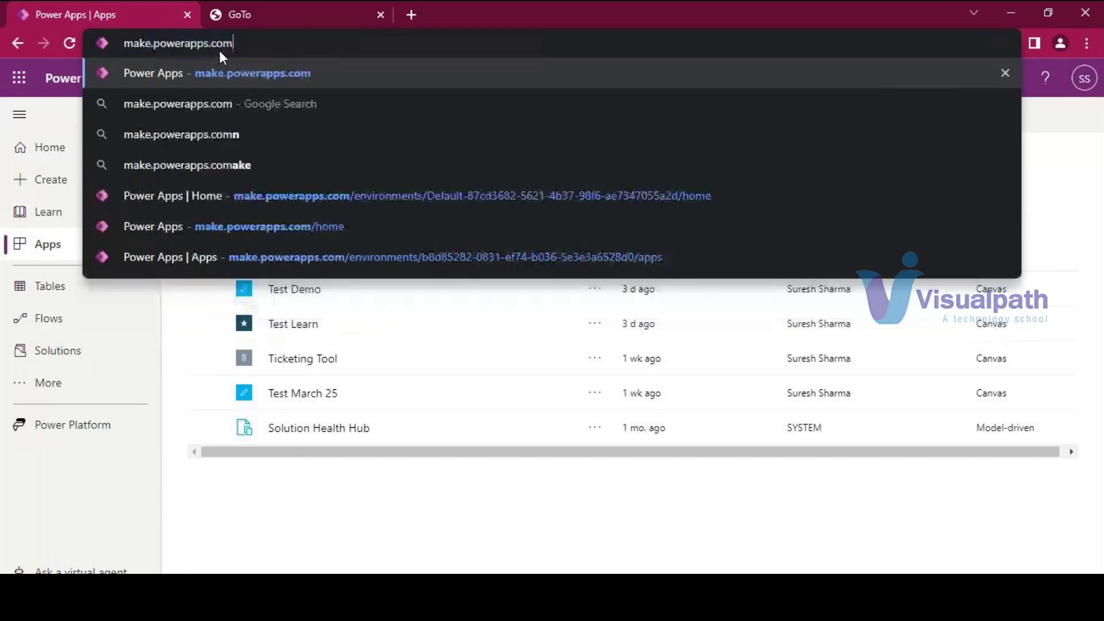
pyautogui.press('Return')
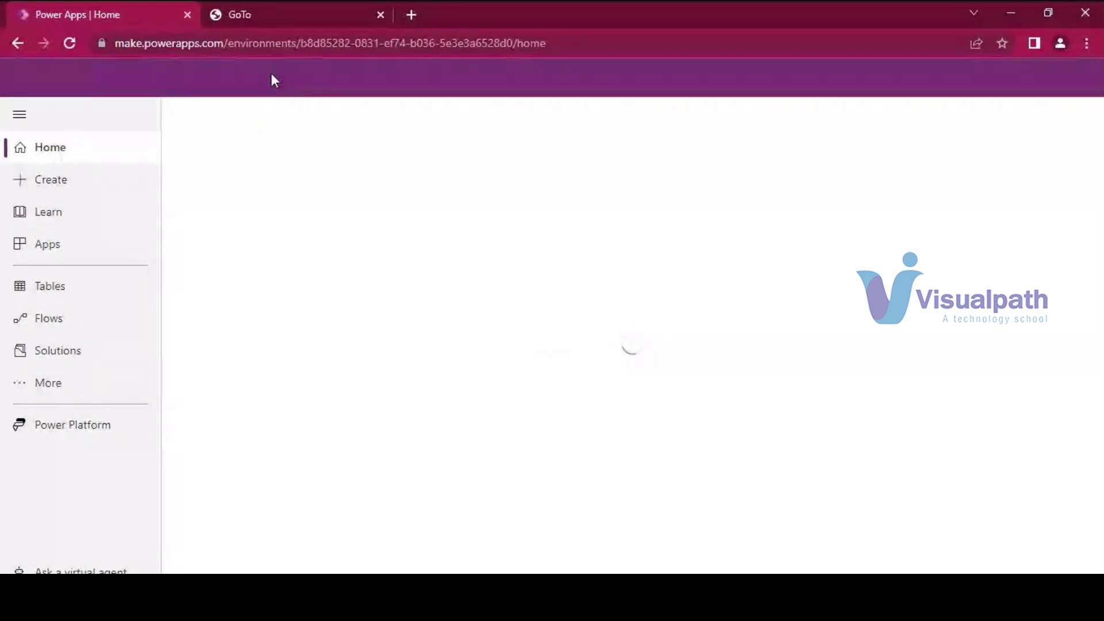
pyautogui.moveTo(221, 39); pyautogui.dragTo(101, 45)
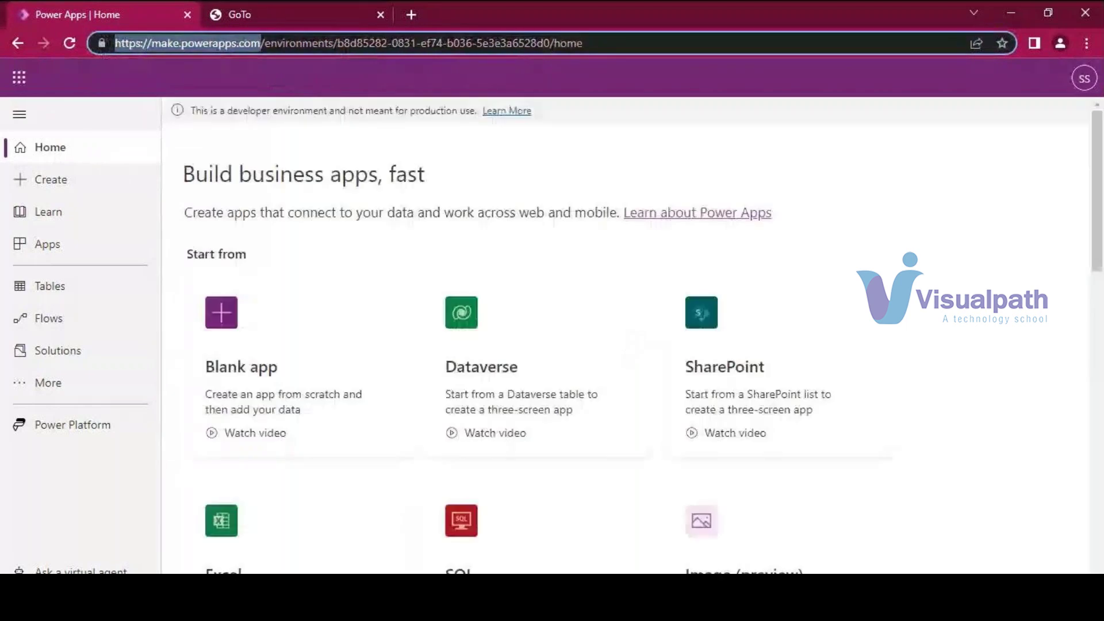
pyautogui.hotkey('alt', 'Tab')
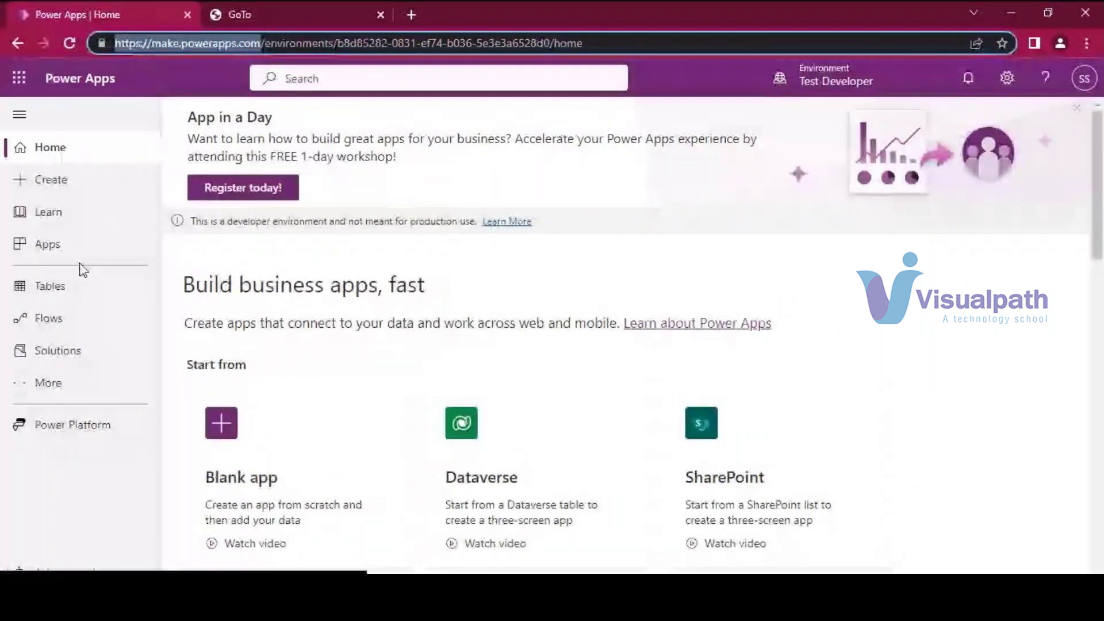
# Create a blank canvas app named "Test April 10" in tablet format and skip the studio welcome dialog.
pyautogui.click(57, 242)
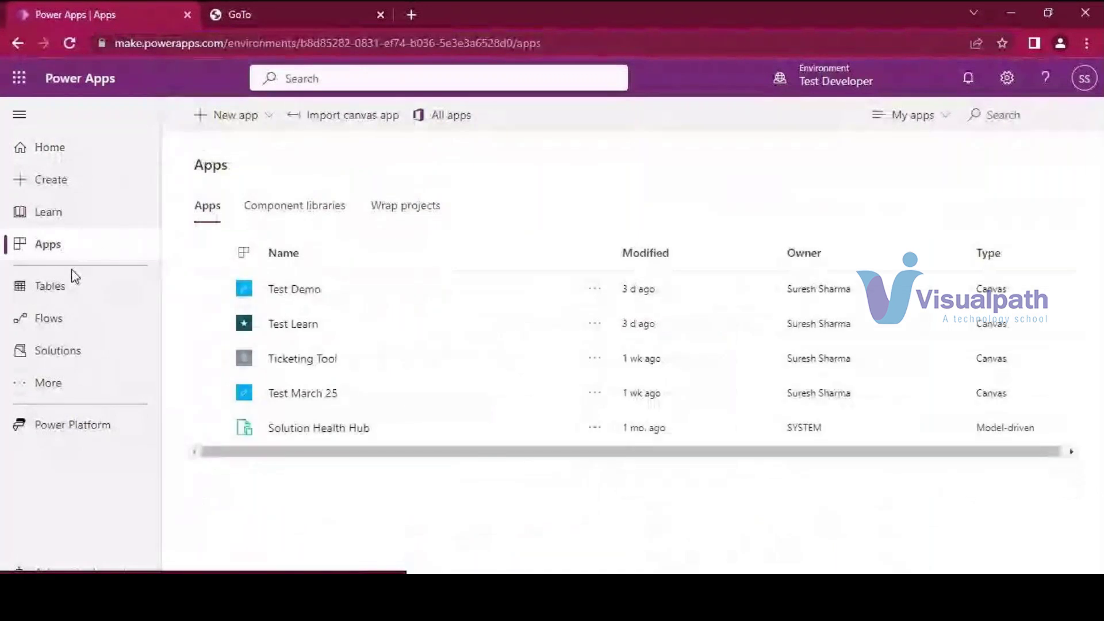
pyautogui.click(227, 117)
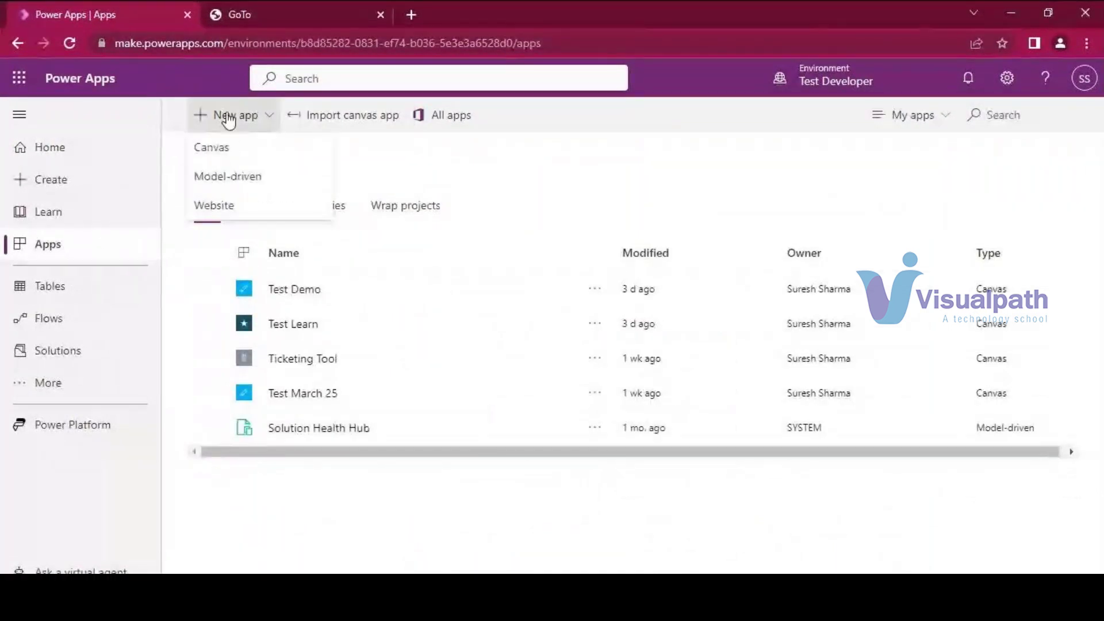
pyautogui.click(252, 157)
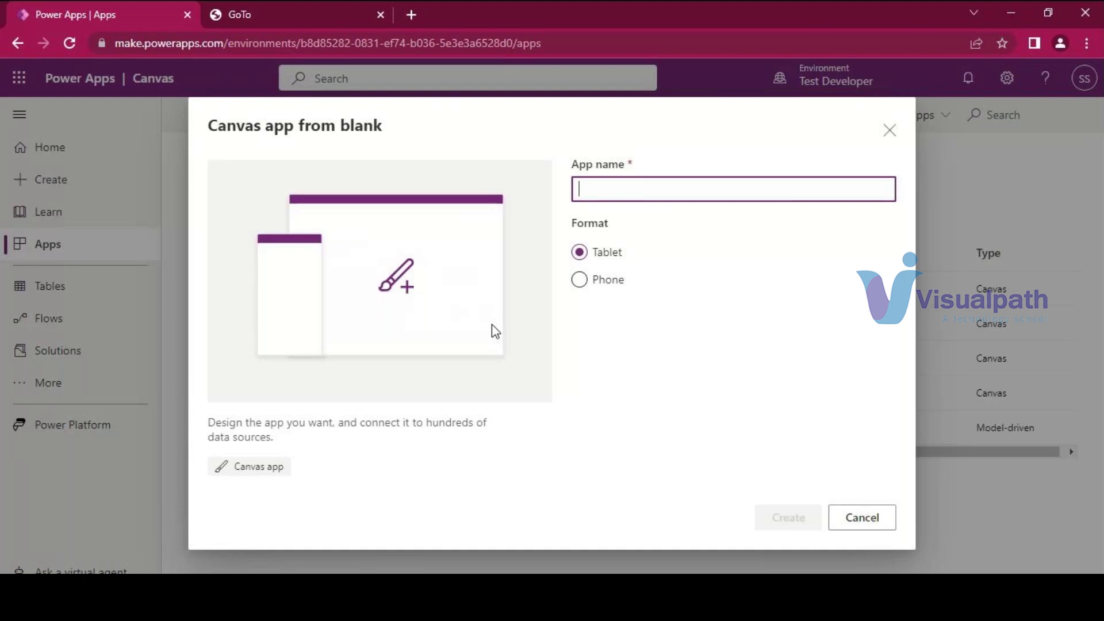
pyautogui.write('Test')
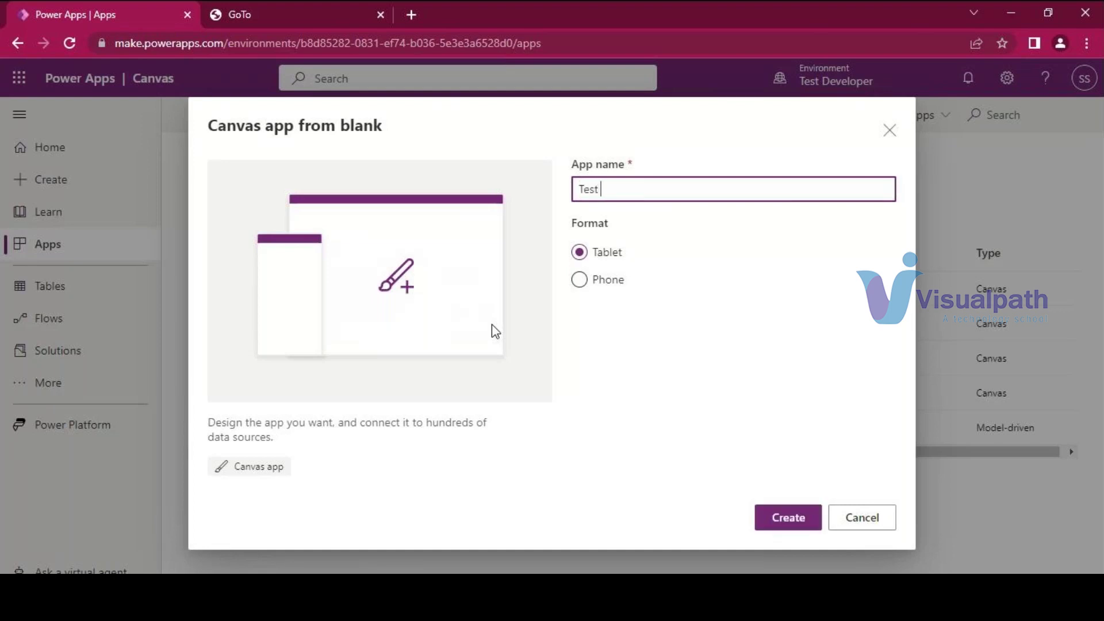
pyautogui.write(' Aprl 10i')
pyautogui.press('End')
pyautogui.click(789, 519)
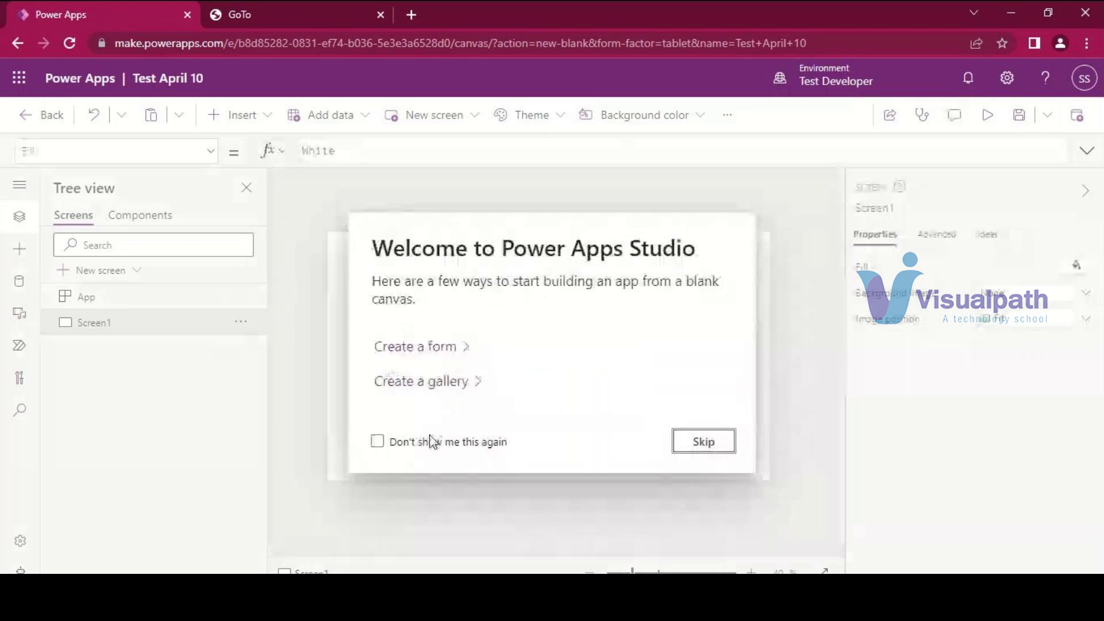
pyautogui.click(718, 440)
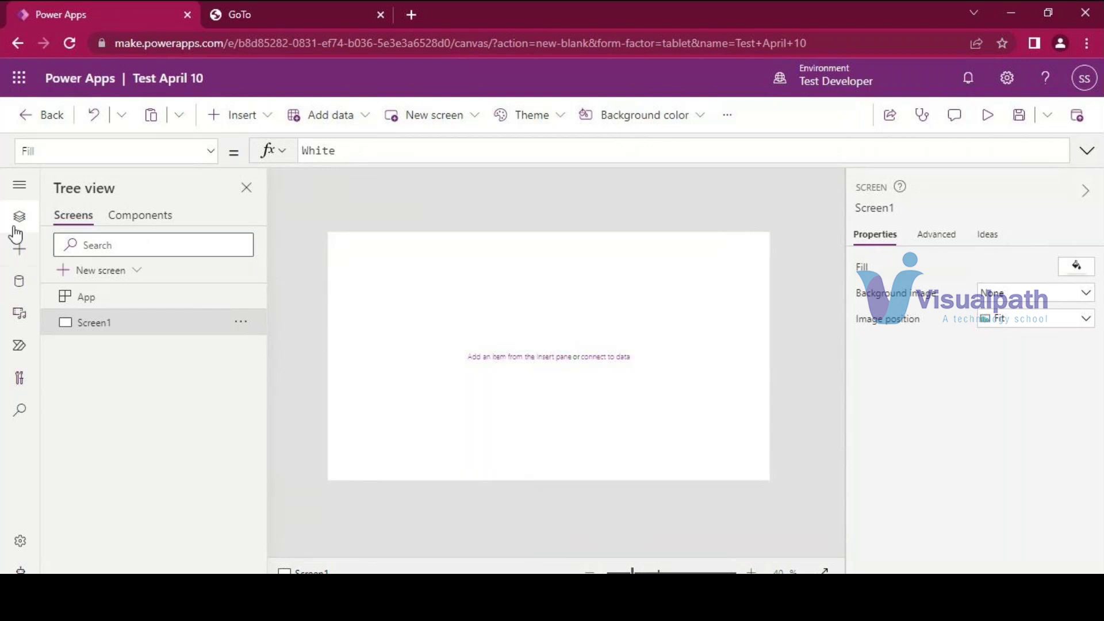
# Insert a date picker and an edit form on Screen1.
pyautogui.click(16, 253)
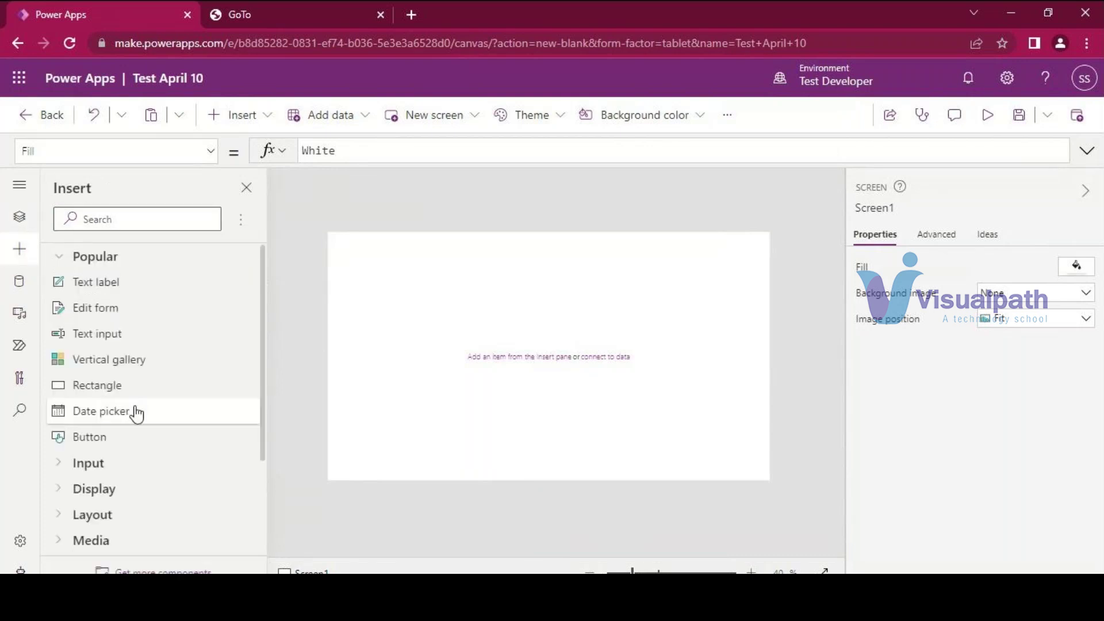
pyautogui.click(114, 334)
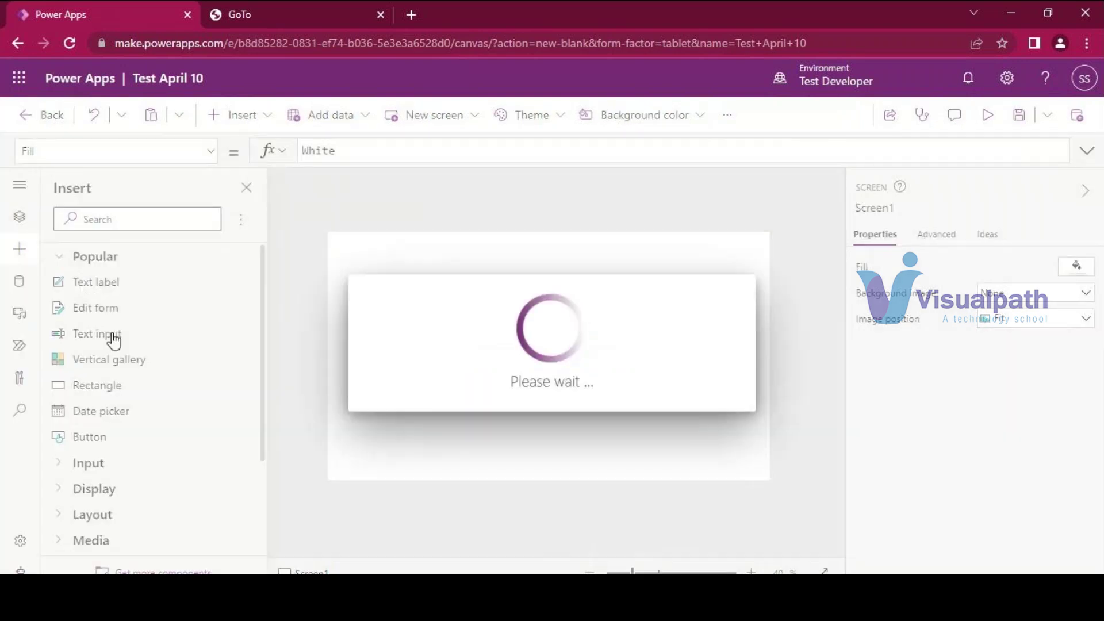
pyautogui.click(69, 286)
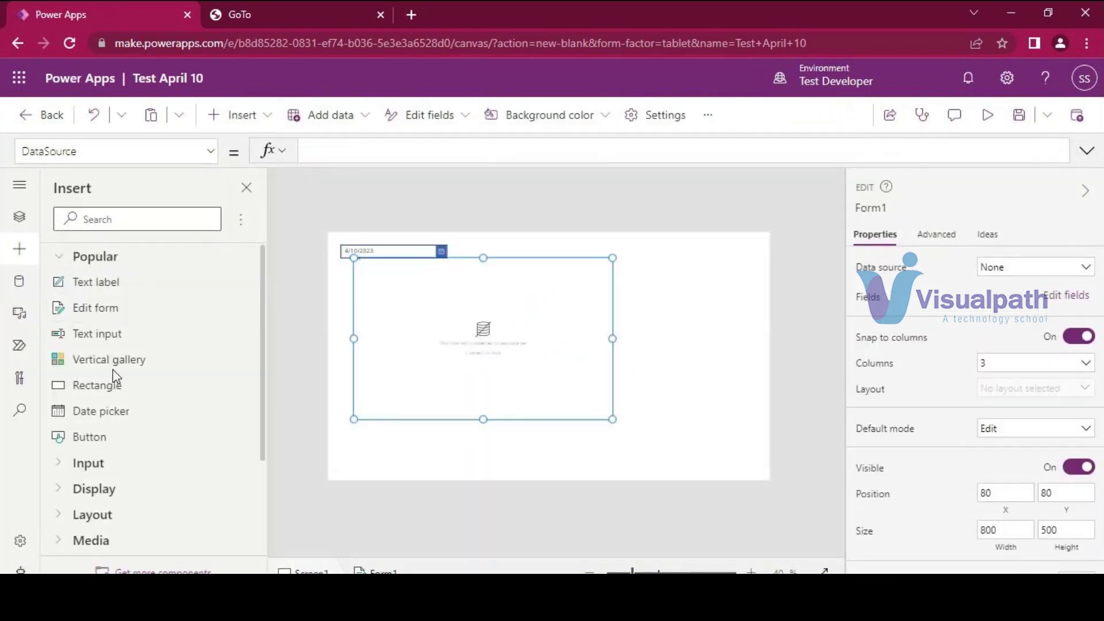
pyautogui.click(145, 362)
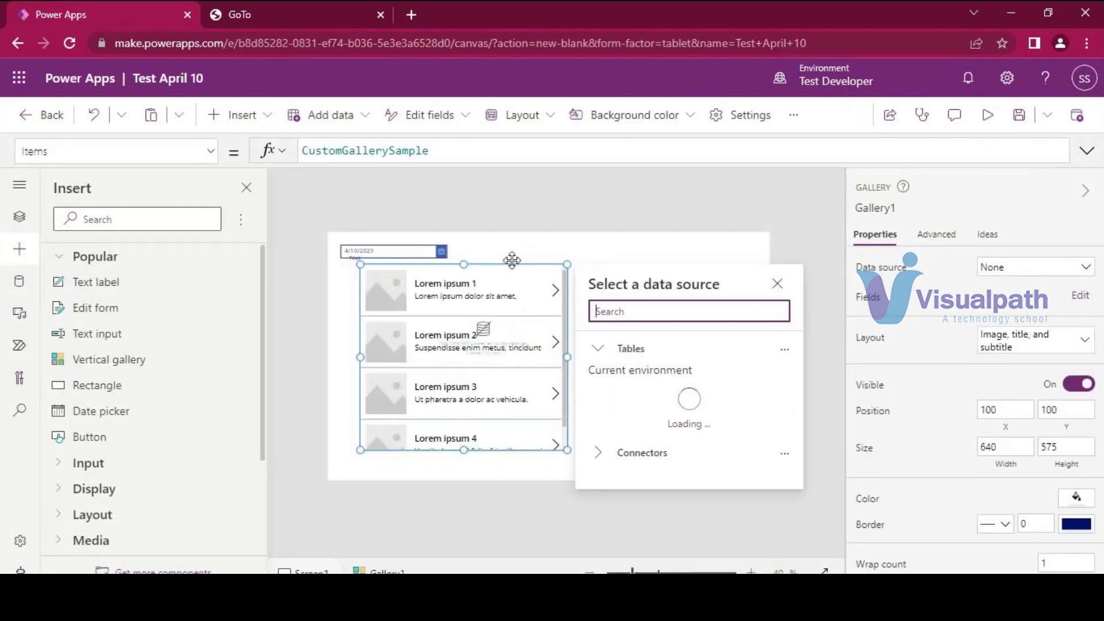
pyautogui.click(512, 261)
pyautogui.press('Delete')
# Move the text label to about X 180, Y 272, and insert a button at about X 852, Y 312.
pyautogui.click(357, 257)
pyautogui.moveTo(358, 257); pyautogui.dragTo(396, 323)
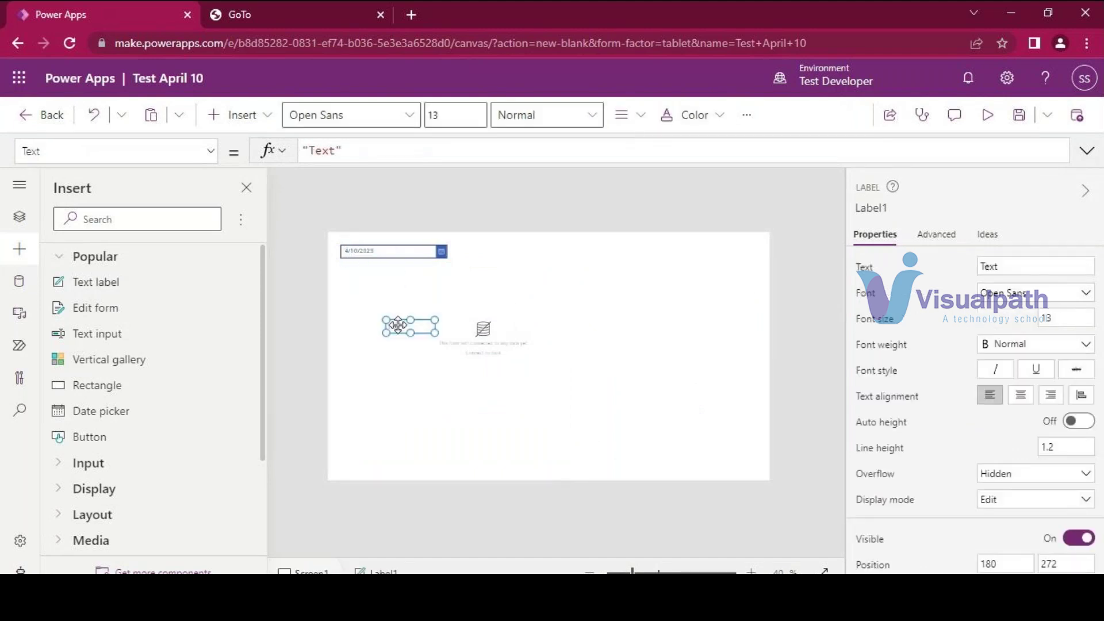
pyautogui.click(117, 435)
pyautogui.moveTo(365, 256); pyautogui.dragTo(622, 339)
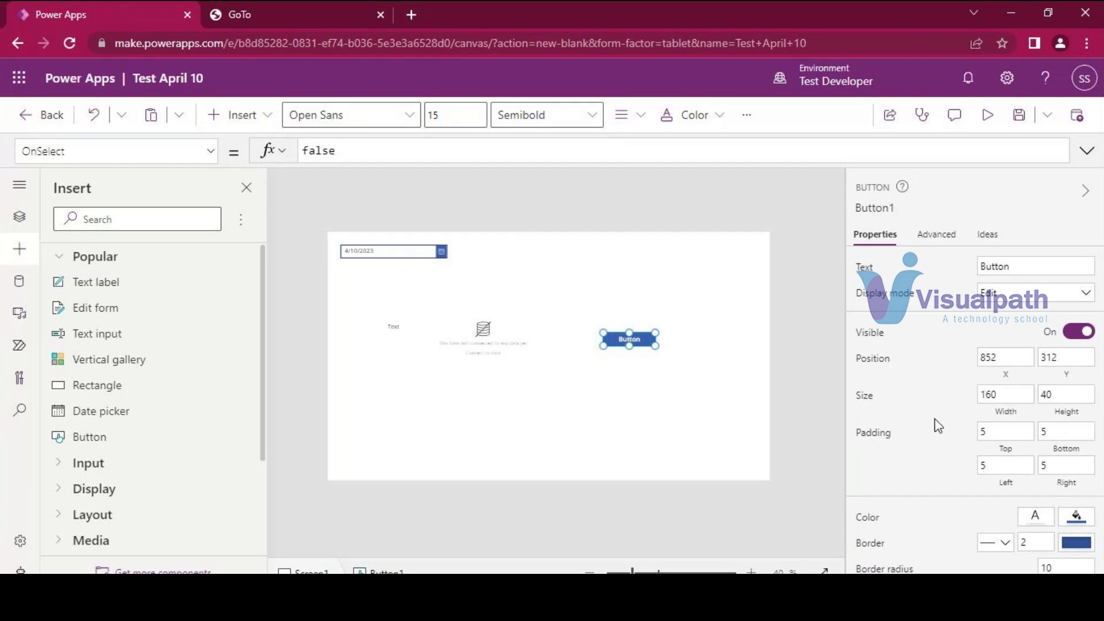
pyautogui.scroll(-3, 926, 460)
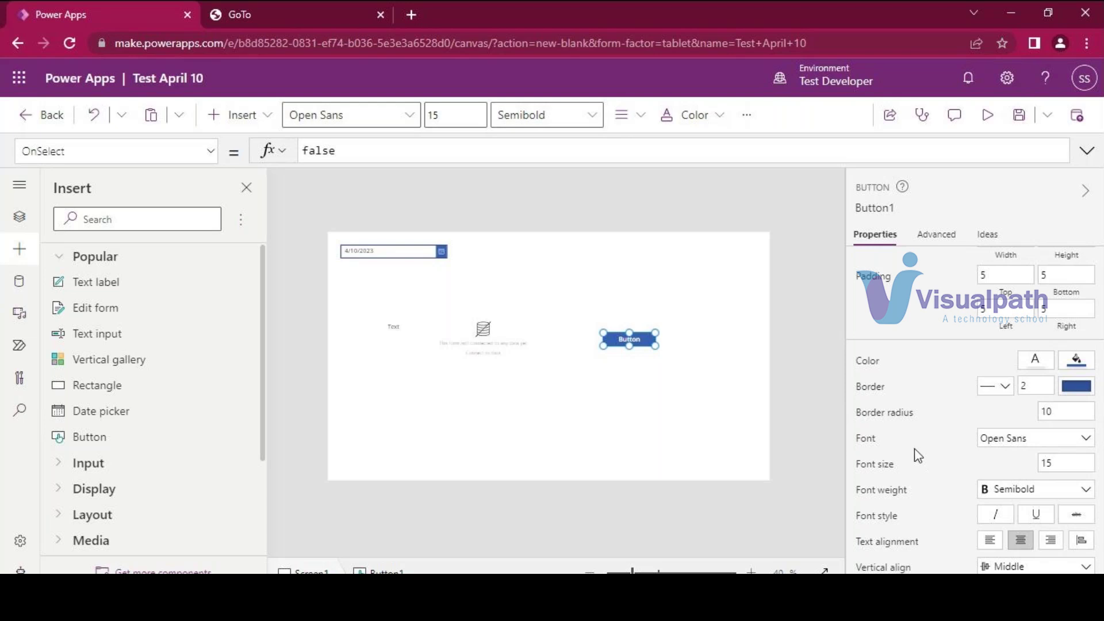
pyautogui.click(1079, 369)
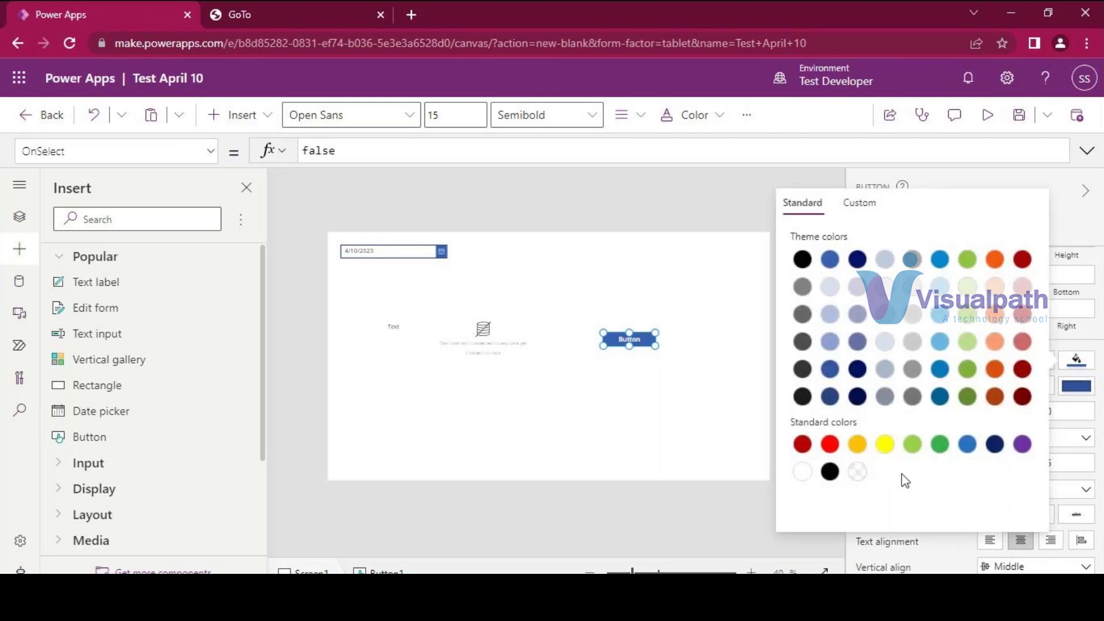
pyautogui.click(650, 420)
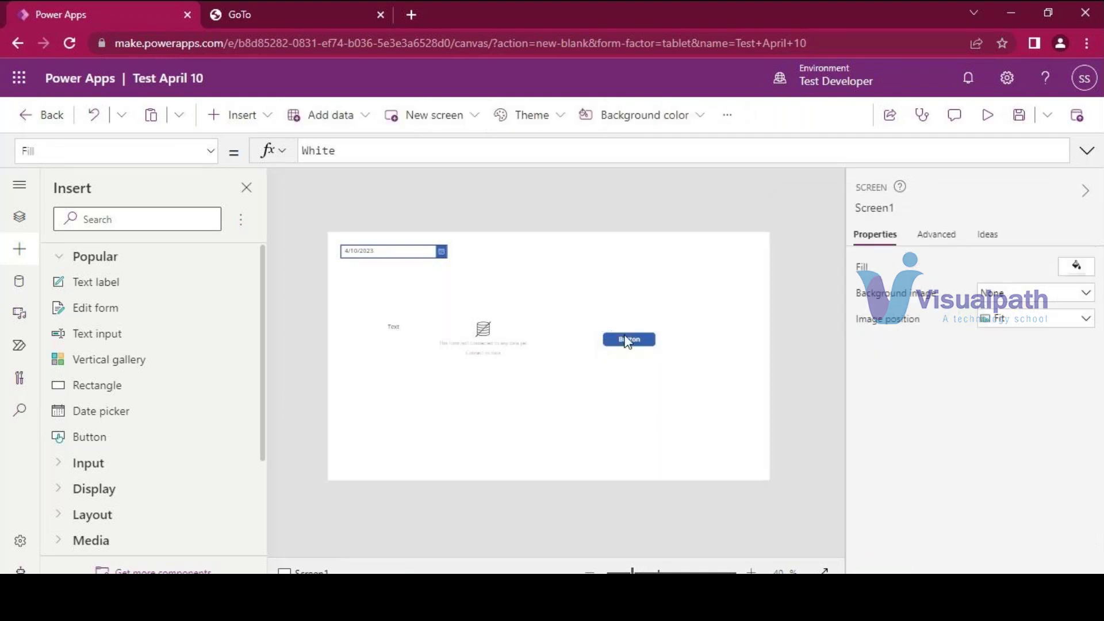
# Set the button's fill color to the standard yellow.
pyautogui.click(627, 340)
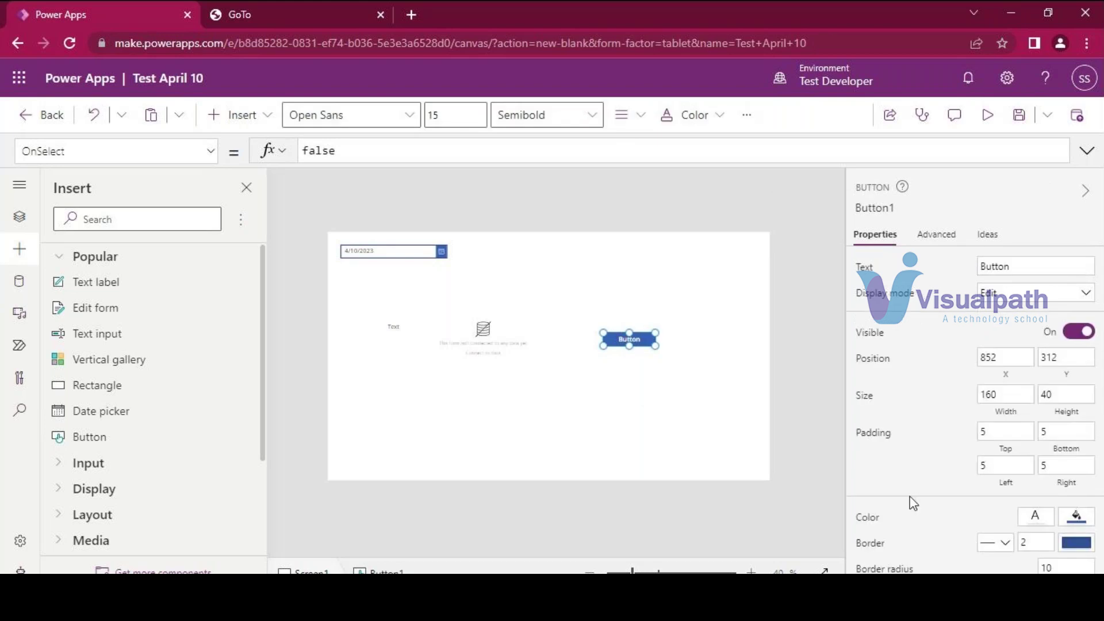
pyautogui.scroll(-2, 913, 503)
pyautogui.click(1076, 438)
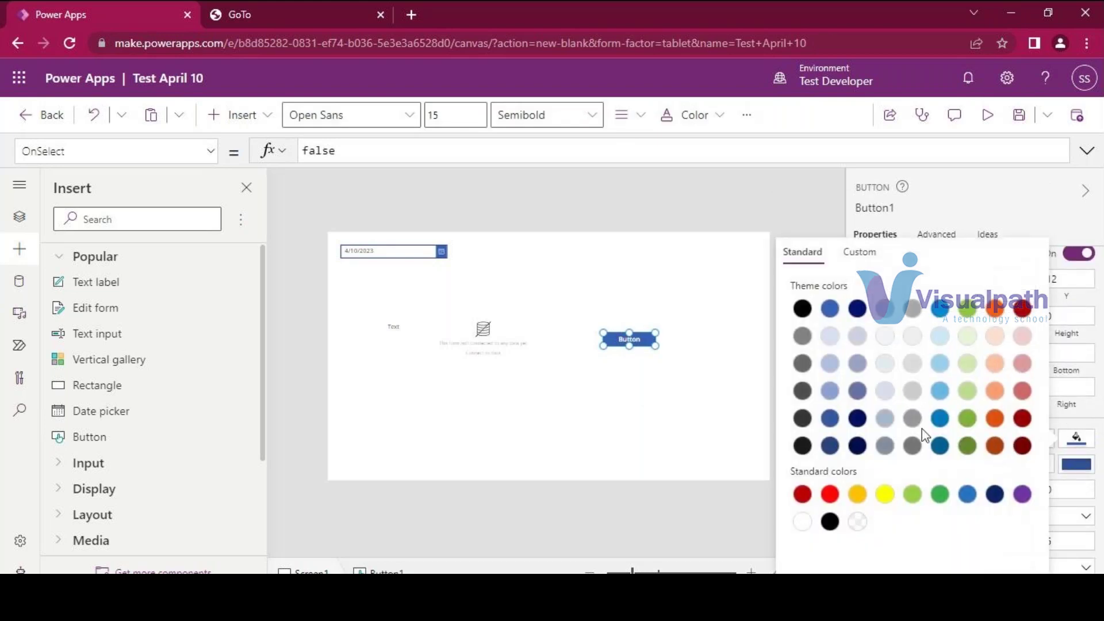
pyautogui.click(886, 493)
pyautogui.click(702, 401)
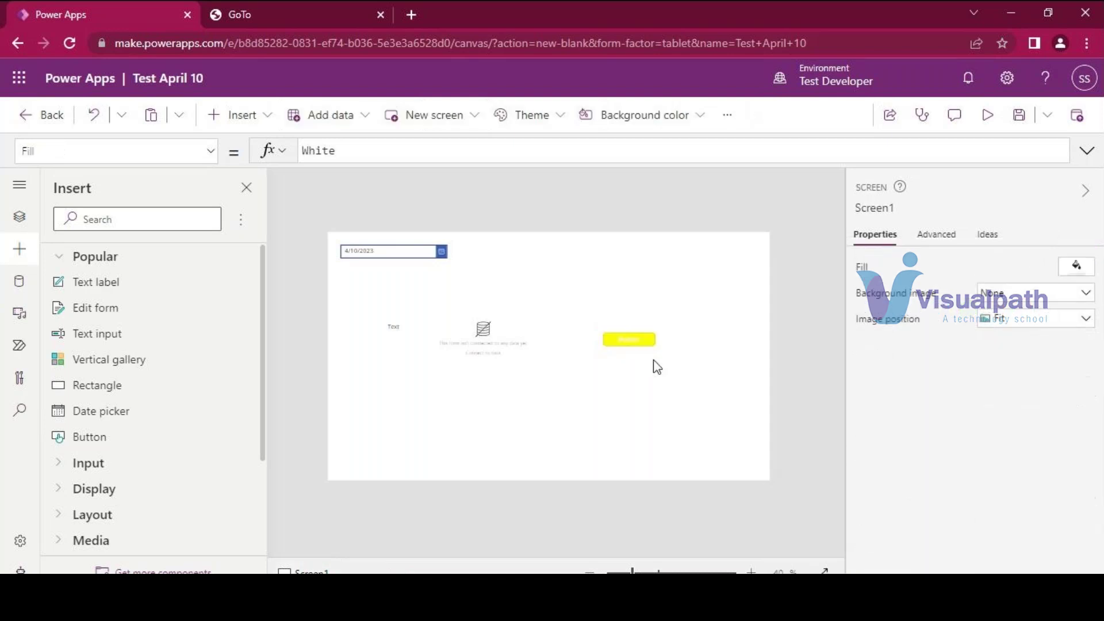
# Set the button's text color to the standard black.
pyautogui.click(635, 346)
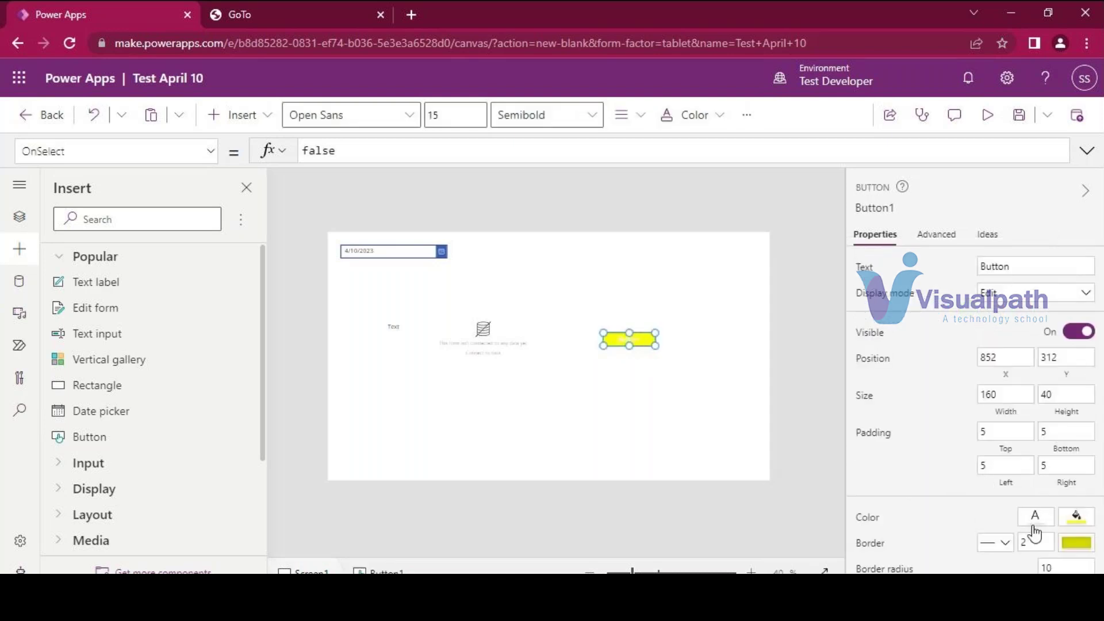
pyautogui.click(1029, 517)
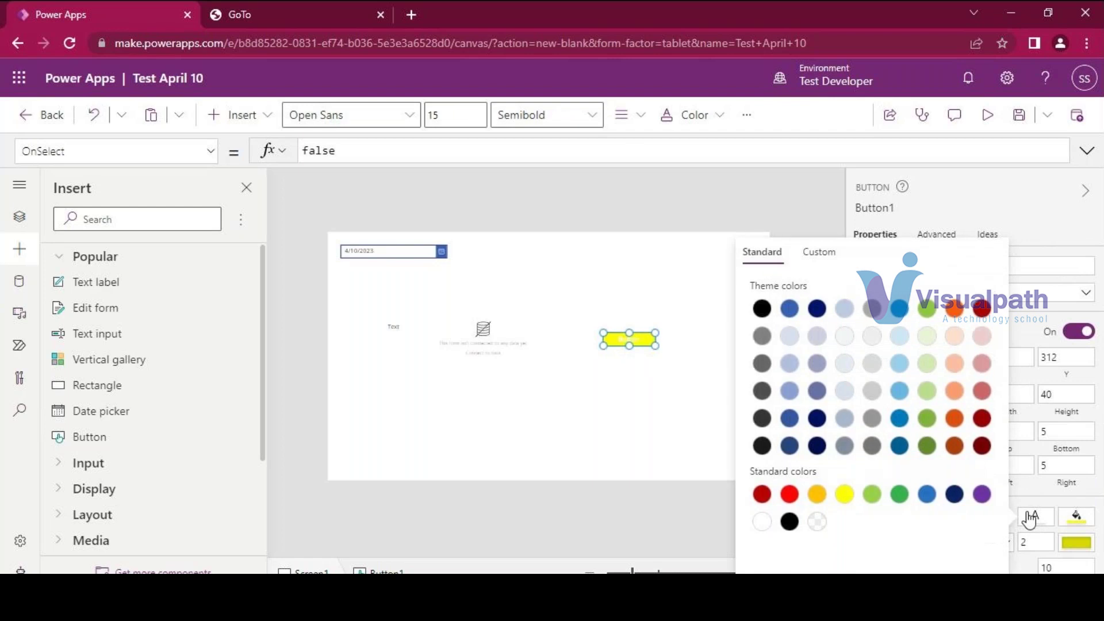
pyautogui.click(788, 525)
pyautogui.click(648, 437)
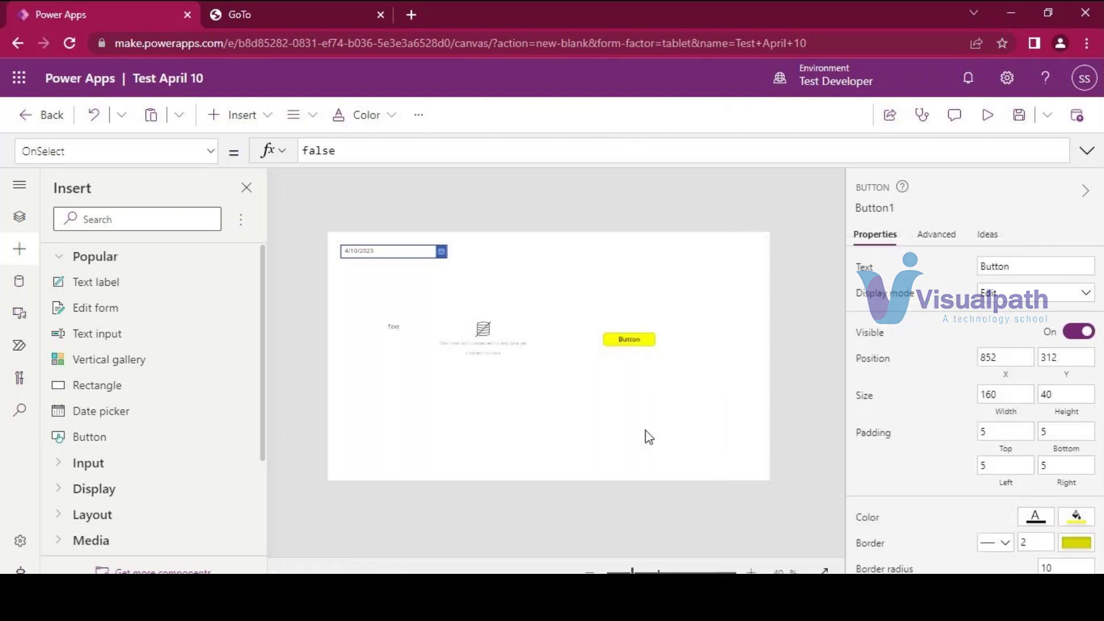
# Preview the app and activate the button several times to check its hover and pressed colors.
pyautogui.click(979, 131)
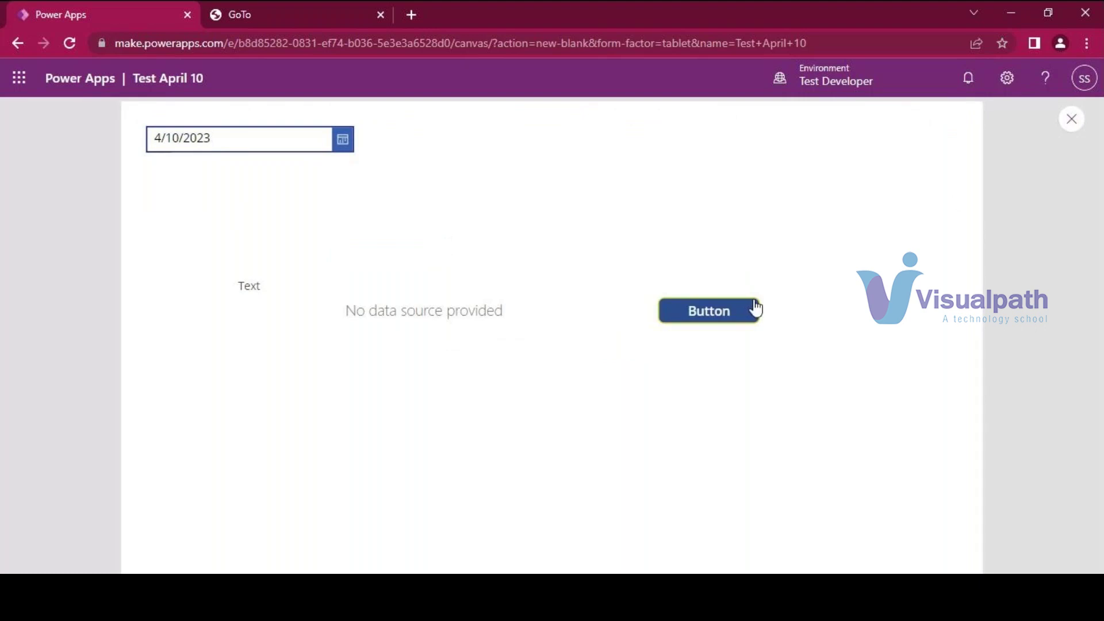
pyautogui.click(707, 322)
pyautogui.click(711, 318)
pyautogui.click(713, 324)
pyautogui.click(713, 324)
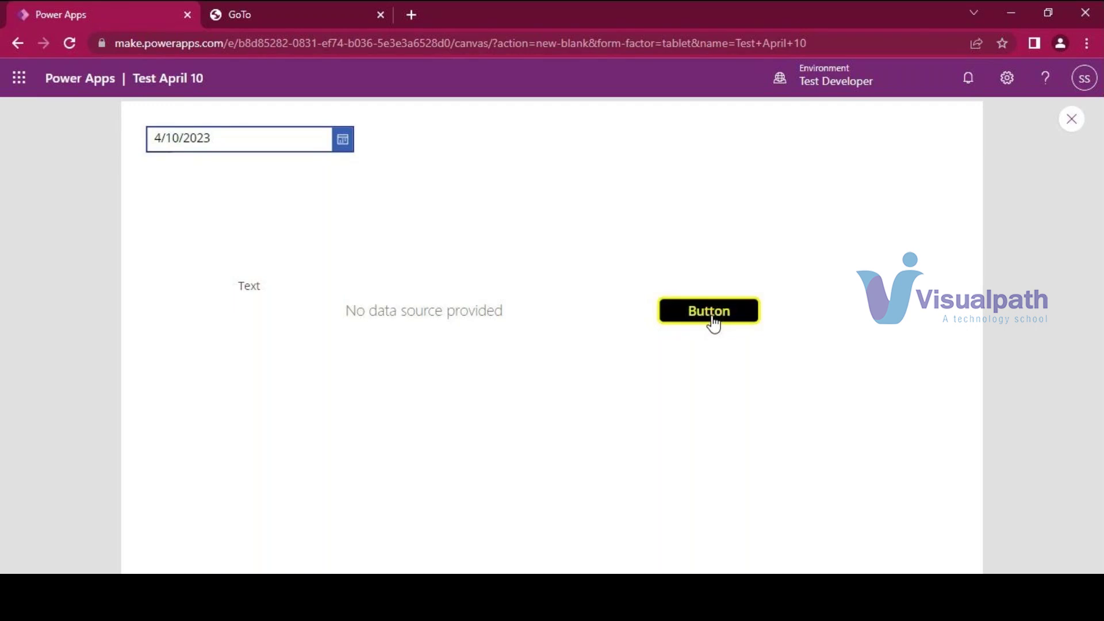
pyautogui.click(713, 323)
pyautogui.click(713, 324)
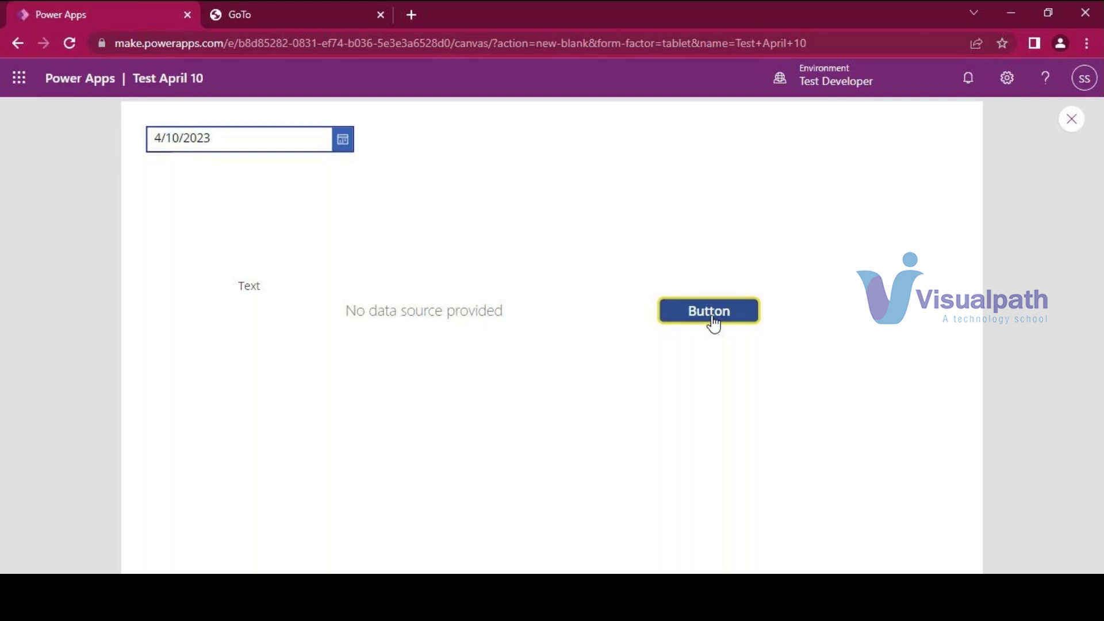
pyautogui.click(713, 323)
# Exit the preview and dismiss the "Did you know?" tip with "Don't show me this again" enabled.
pyautogui.click(1076, 120)
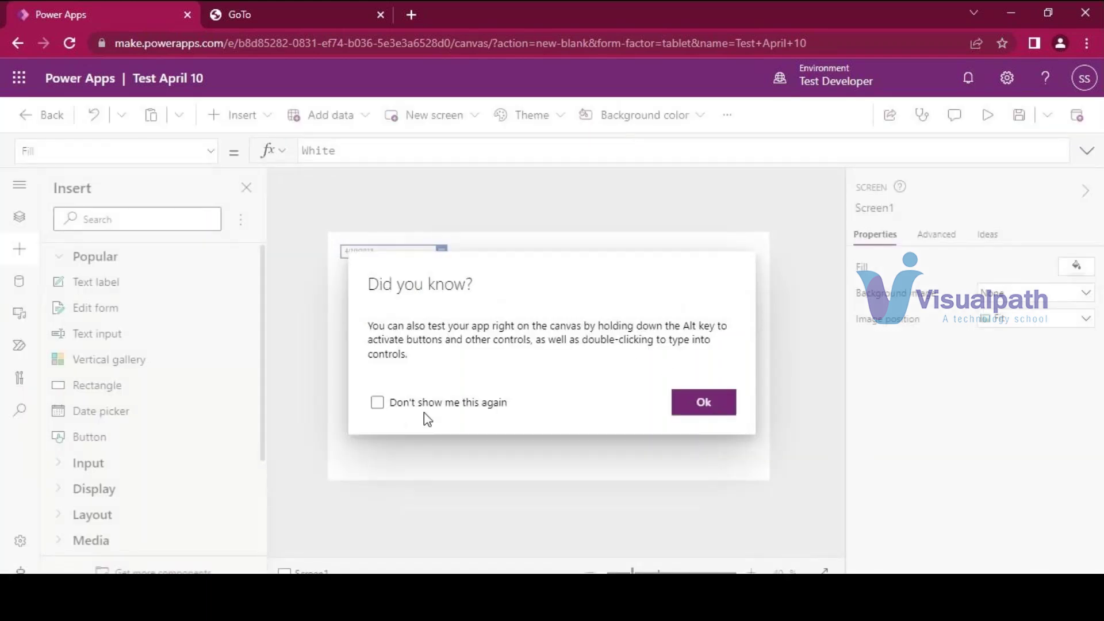
pyautogui.click(451, 402)
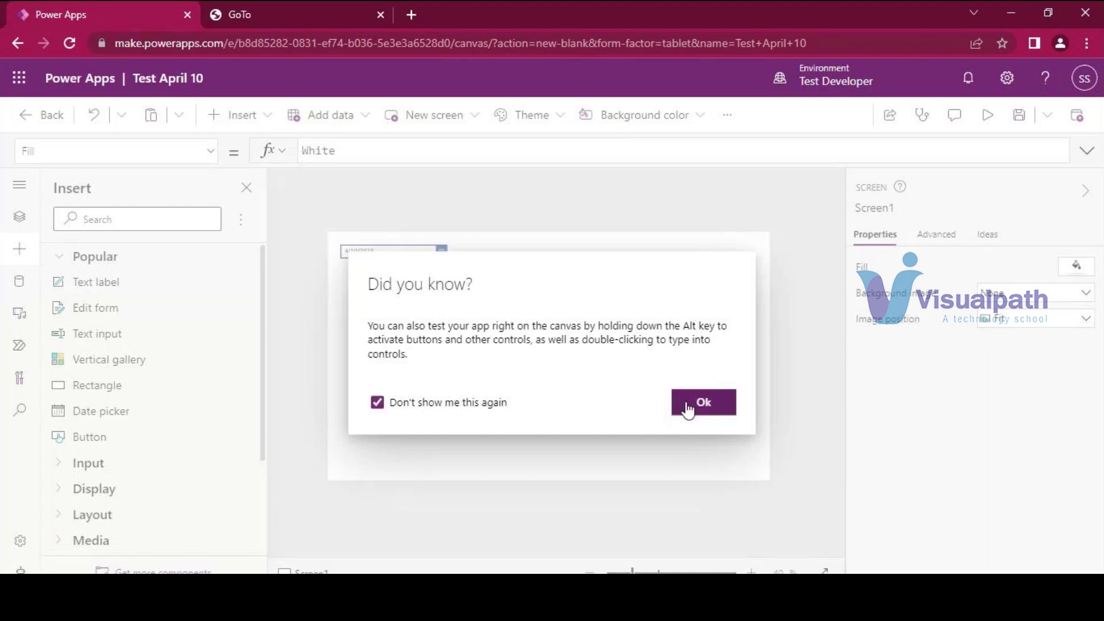
pyautogui.click(689, 407)
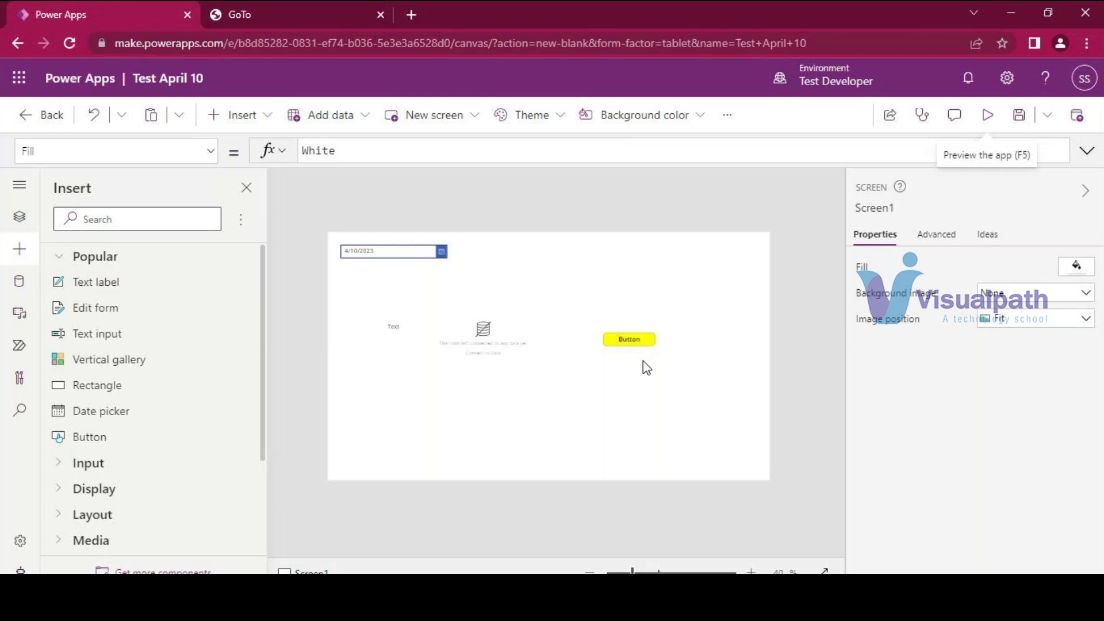
# Delete the edit form from Screen1 and check the remaining controls in the tree view and the app preview.
pyautogui.click(481, 413)
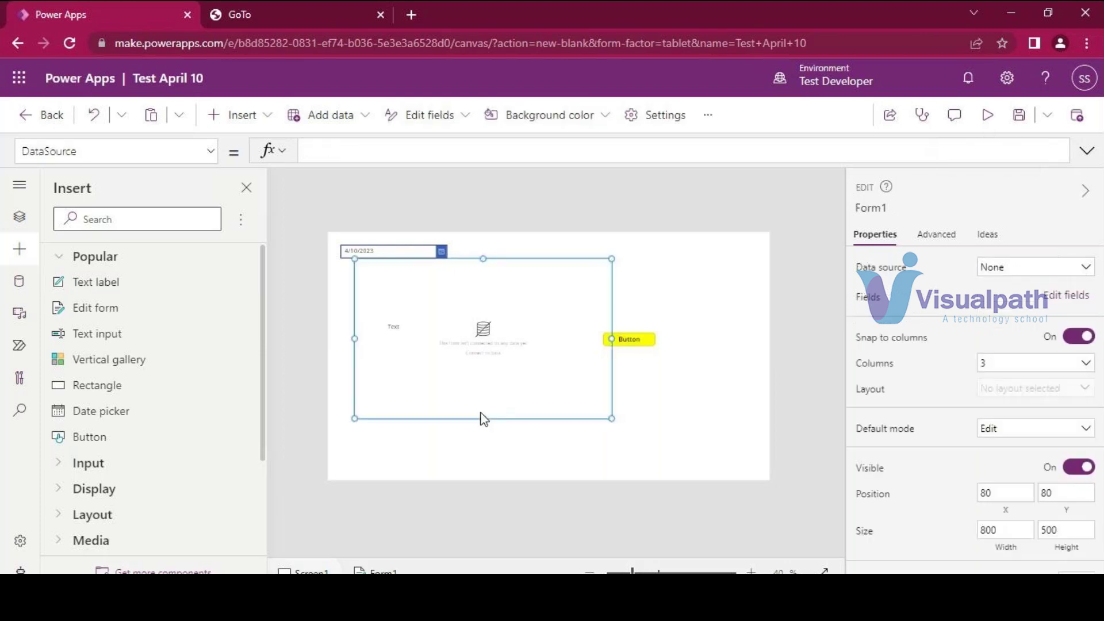
pyautogui.press('Delete')
pyautogui.click(20, 217)
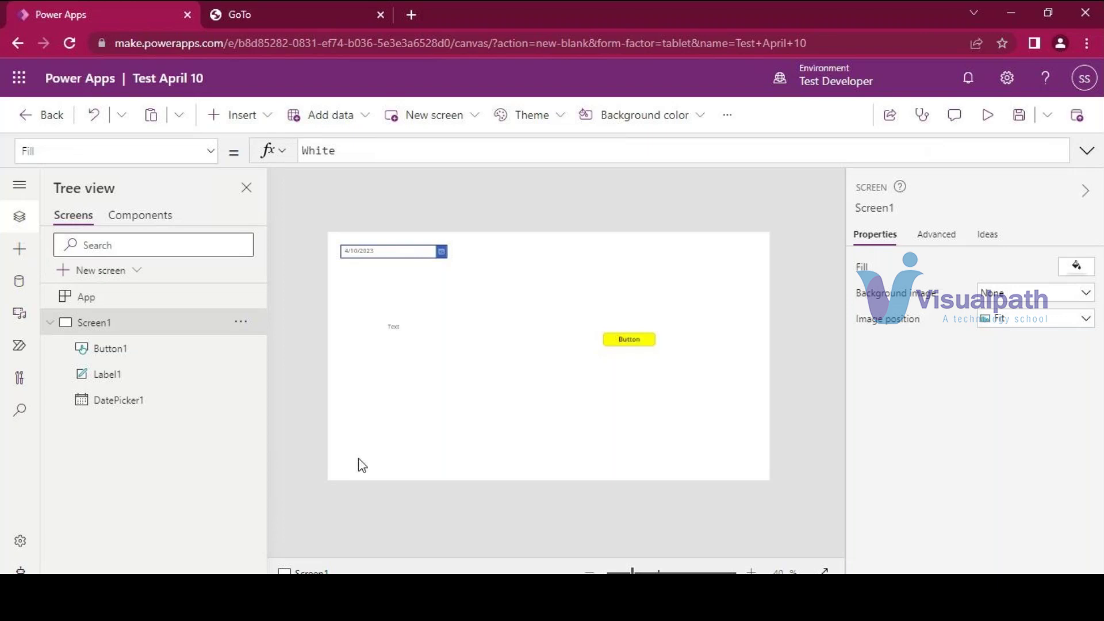
pyautogui.click(986, 117)
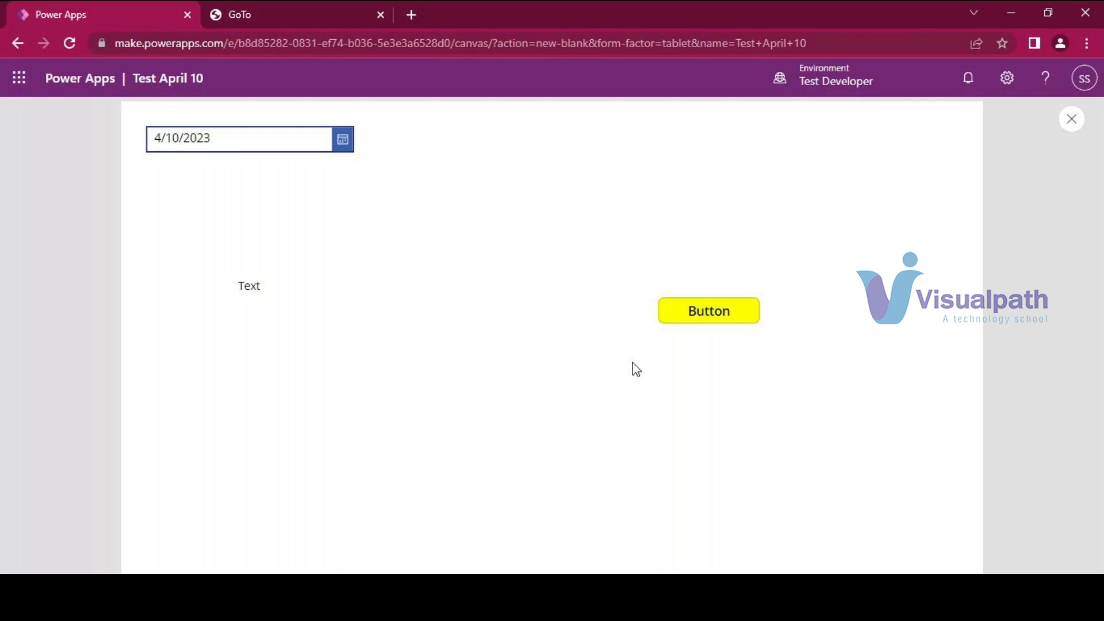
pyautogui.click(1072, 122)
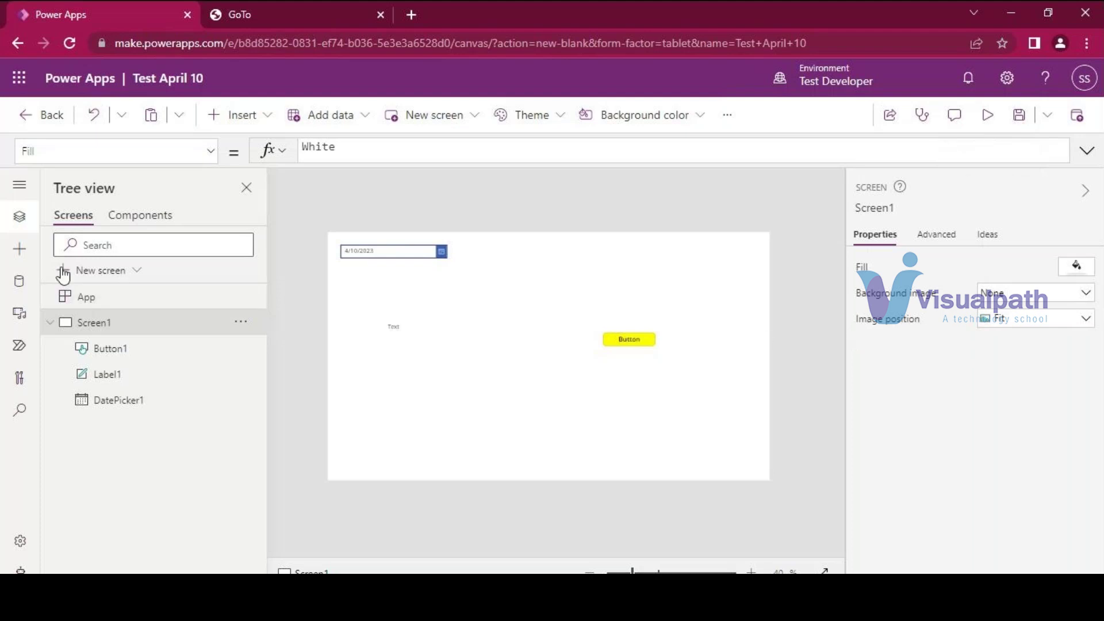
# Insert a second text label above the existing one, at about X 278, Y 212.
pyautogui.click(17, 249)
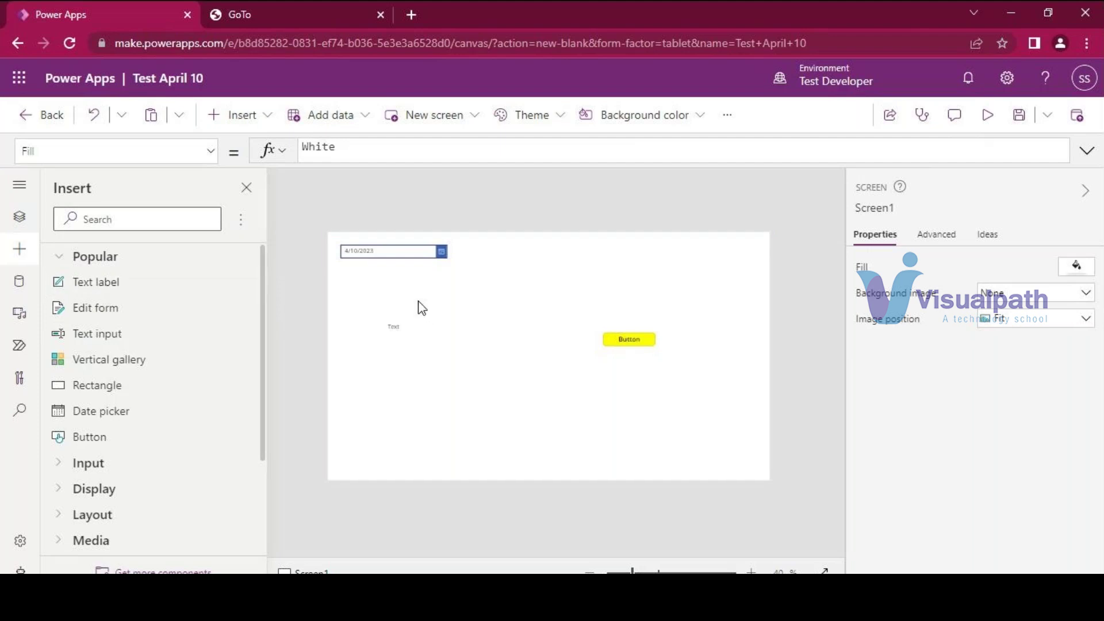
pyautogui.moveTo(421, 309); pyautogui.dragTo(415, 299)
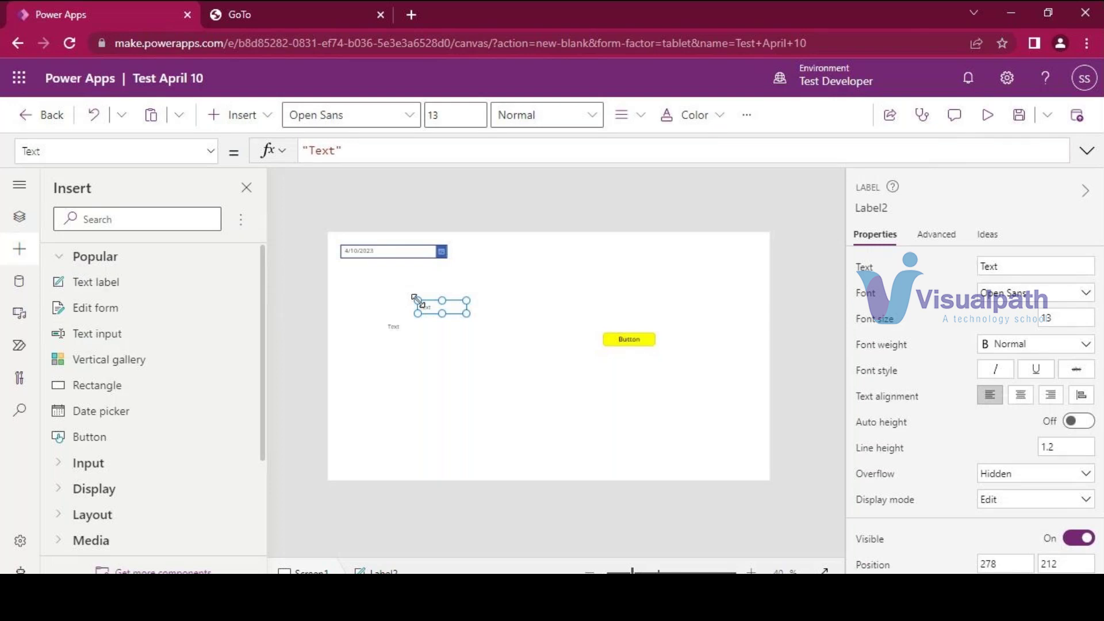
pyautogui.click(628, 344)
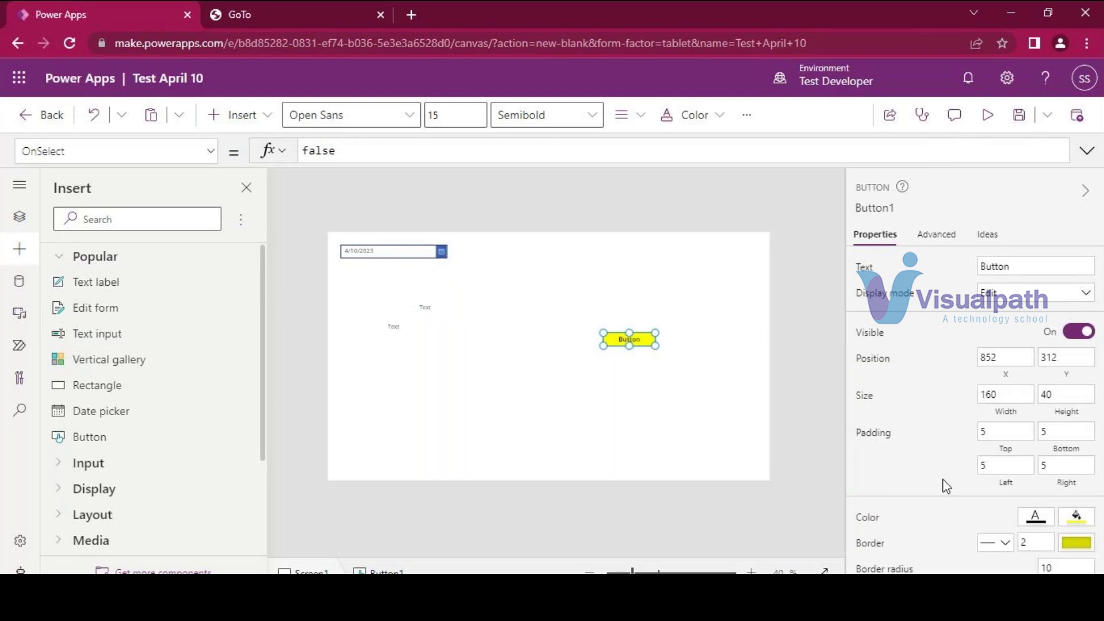
pyautogui.scroll(-3, 946, 487)
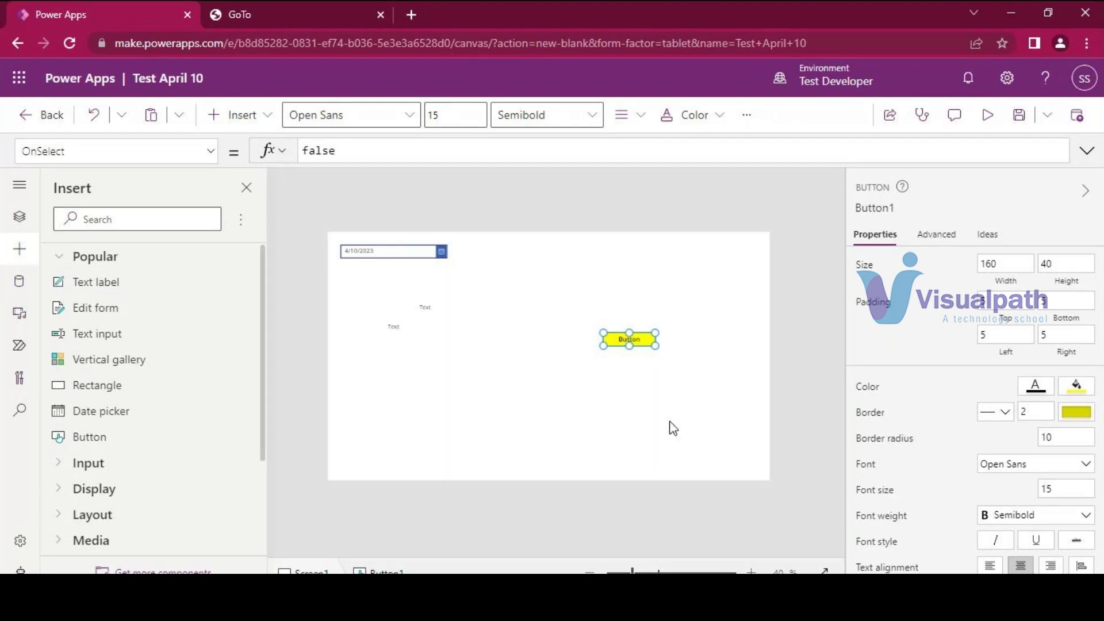
pyautogui.click(657, 394)
# Set the yellow button's RadiusTopLeft property to 50.
pyautogui.click(625, 344)
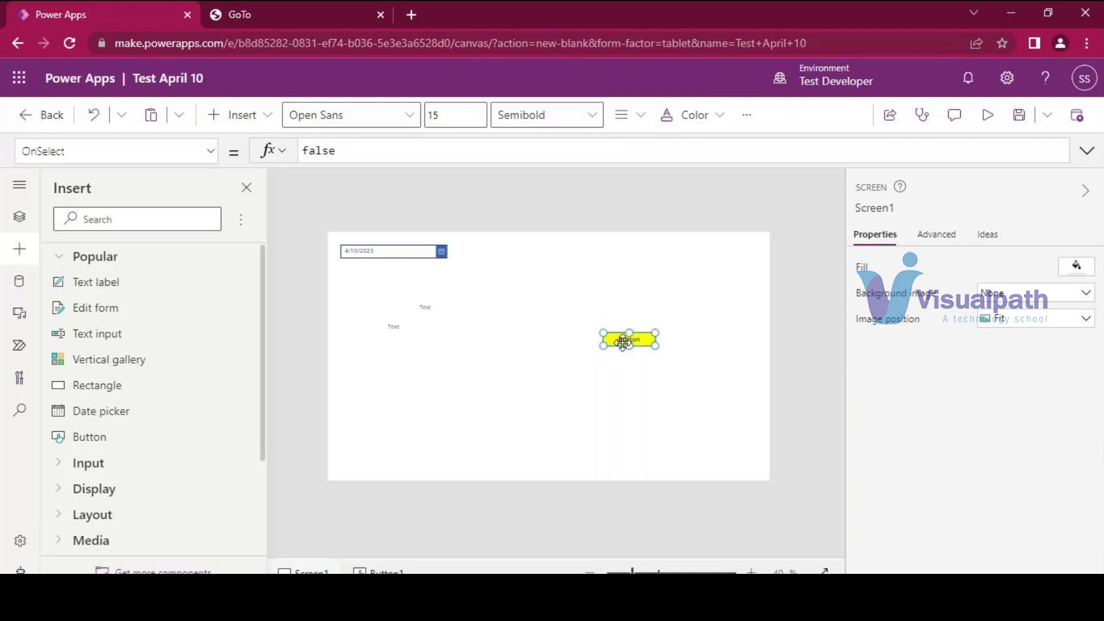
pyautogui.click(208, 159)
pyautogui.scroll(-5, 113, 386)
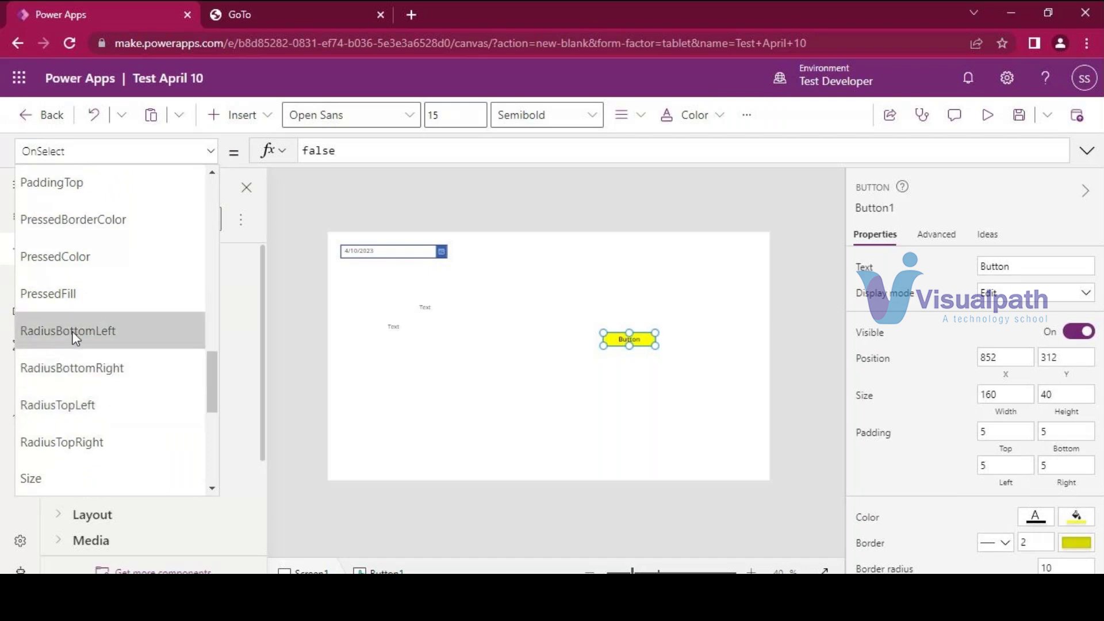
pyautogui.click(77, 418)
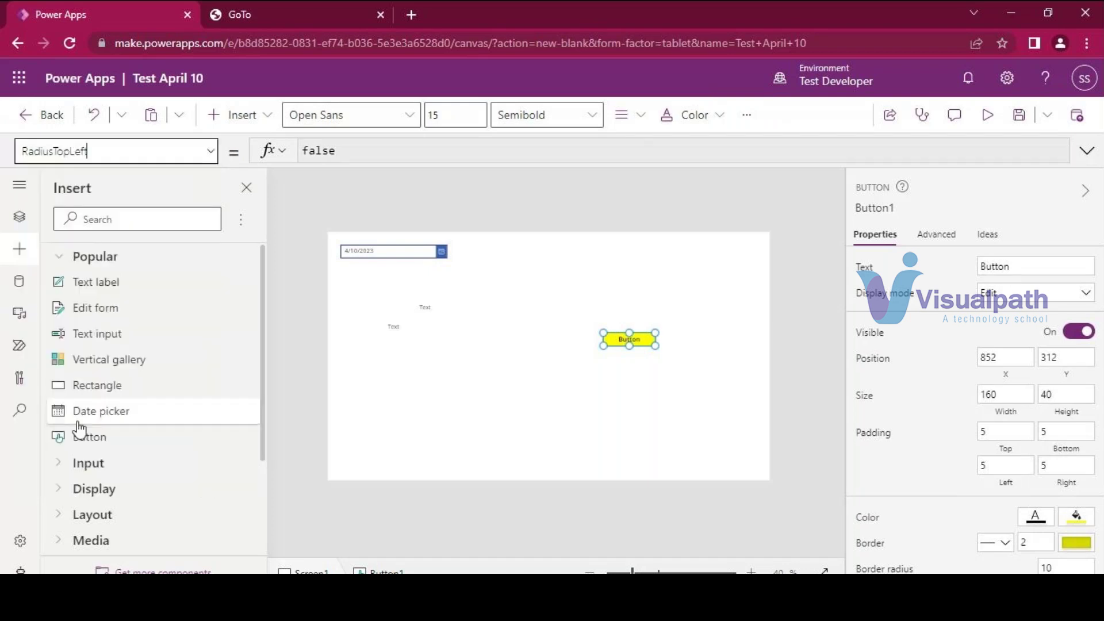
pyautogui.click(349, 148)
pyautogui.write('25')
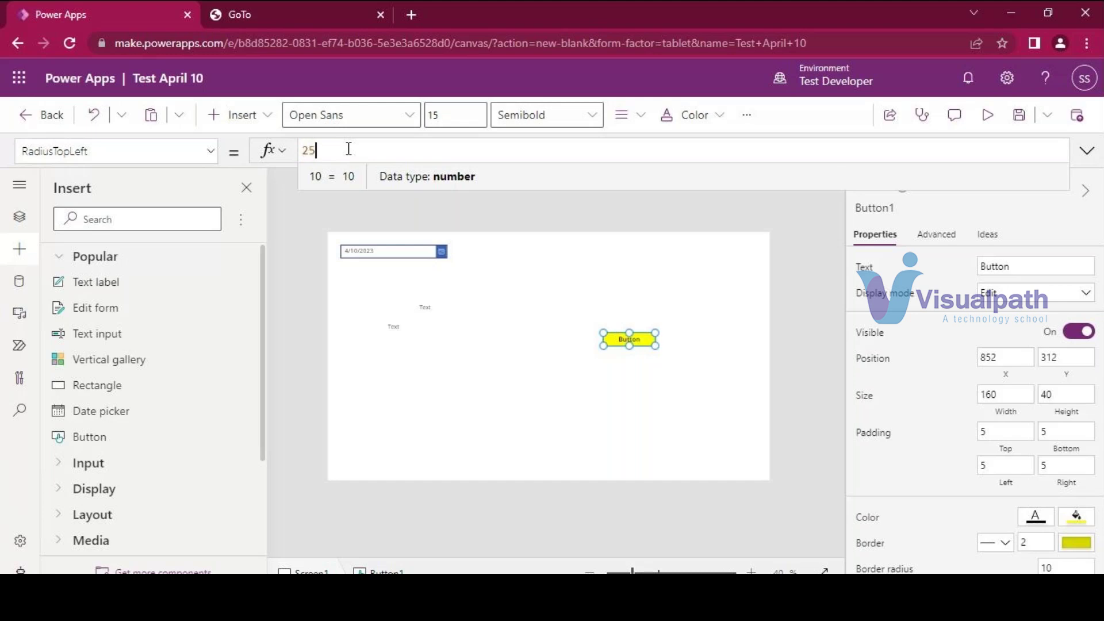
pyautogui.press('BackSpace')
pyautogui.press('BackSpace')
pyautogui.write('50')
pyautogui.hotkey('ctrl', 'a')
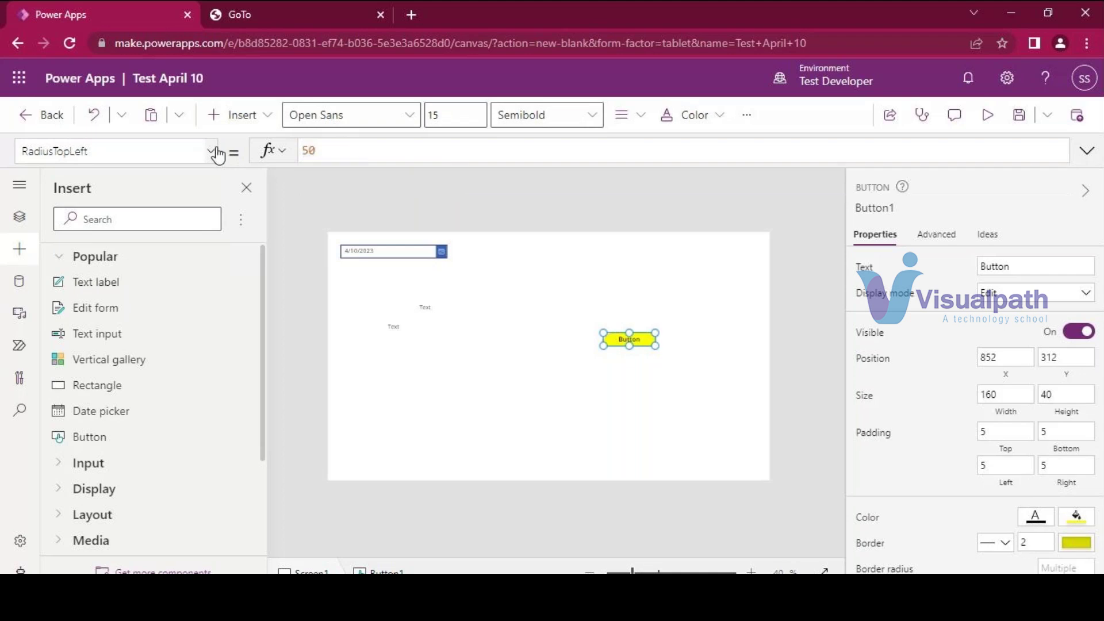
# Set the yellow button's RadiusTopRight property to 50.
pyautogui.click(217, 153)
pyautogui.click(115, 454)
pyautogui.click(355, 147)
pyautogui.hotkey('ctrl', 'a')
pyautogui.write('50')
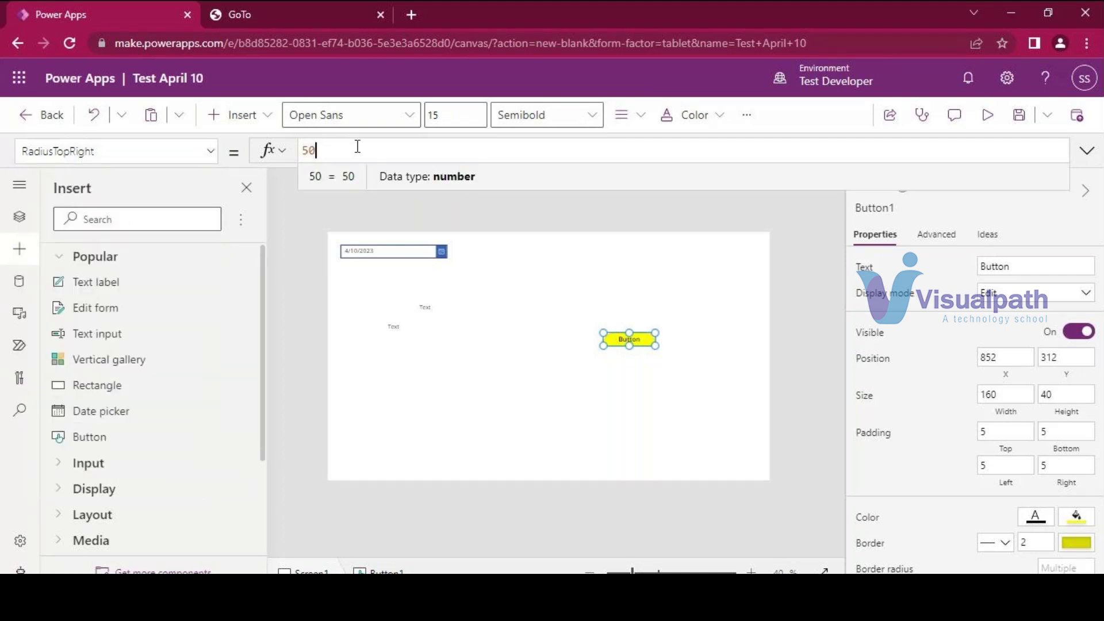
# Set the yellow button's RadiusBottomLeft property to 0.
pyautogui.click(211, 151)
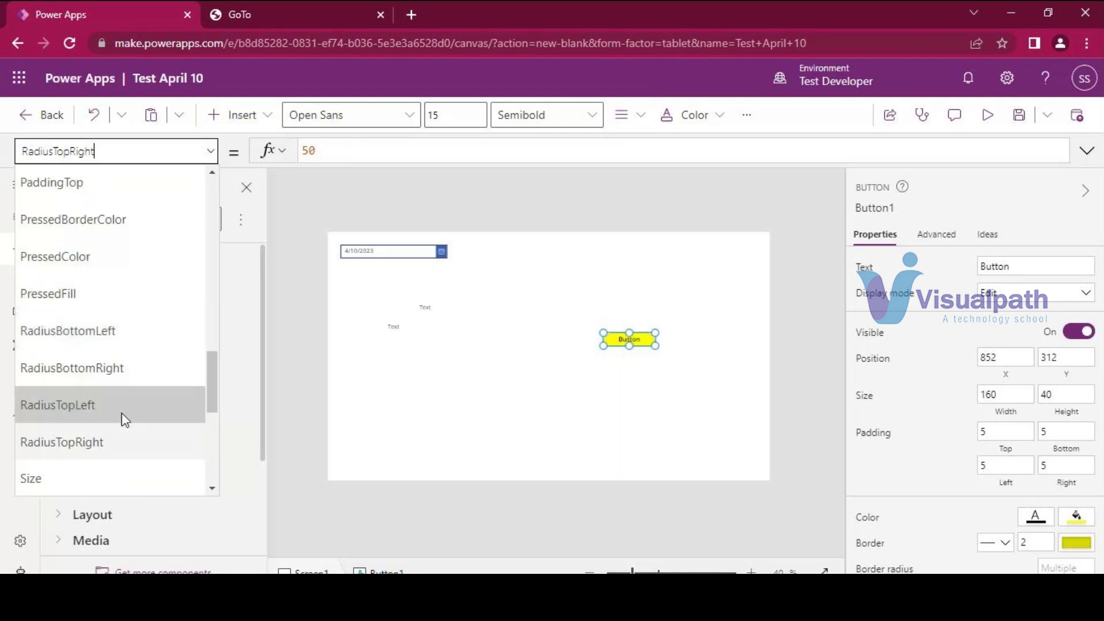
pyautogui.click(87, 337)
pyautogui.click(334, 151)
pyautogui.press('BackSpace')
pyautogui.press('BackSpace')
pyautogui.write('0')
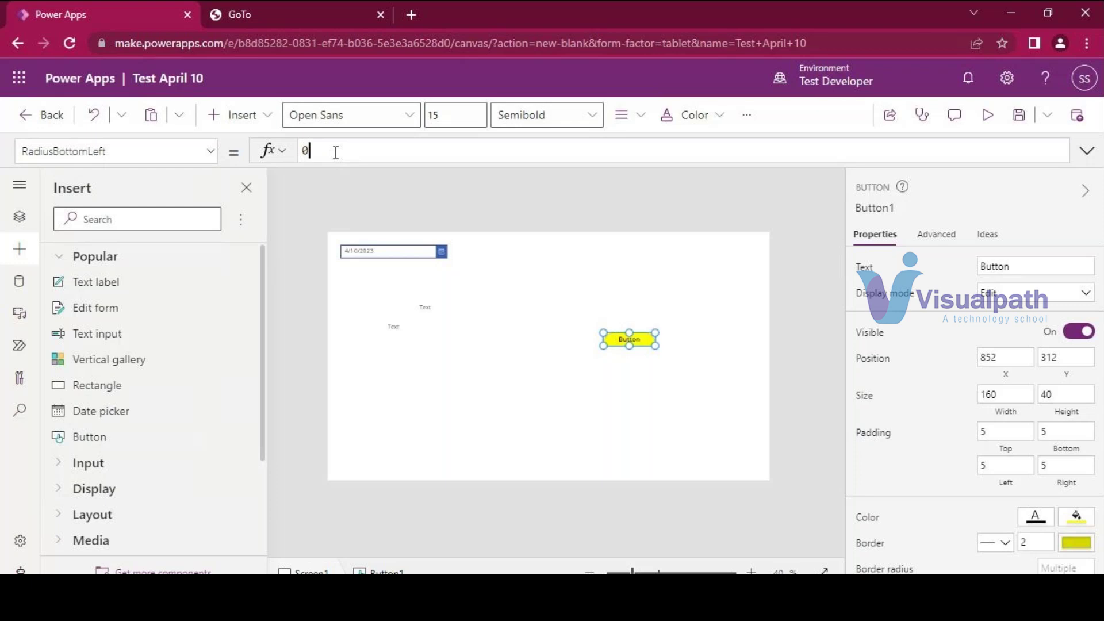
# Set the yellow button's RadiusBottomRight property to 0.
pyautogui.click(212, 151)
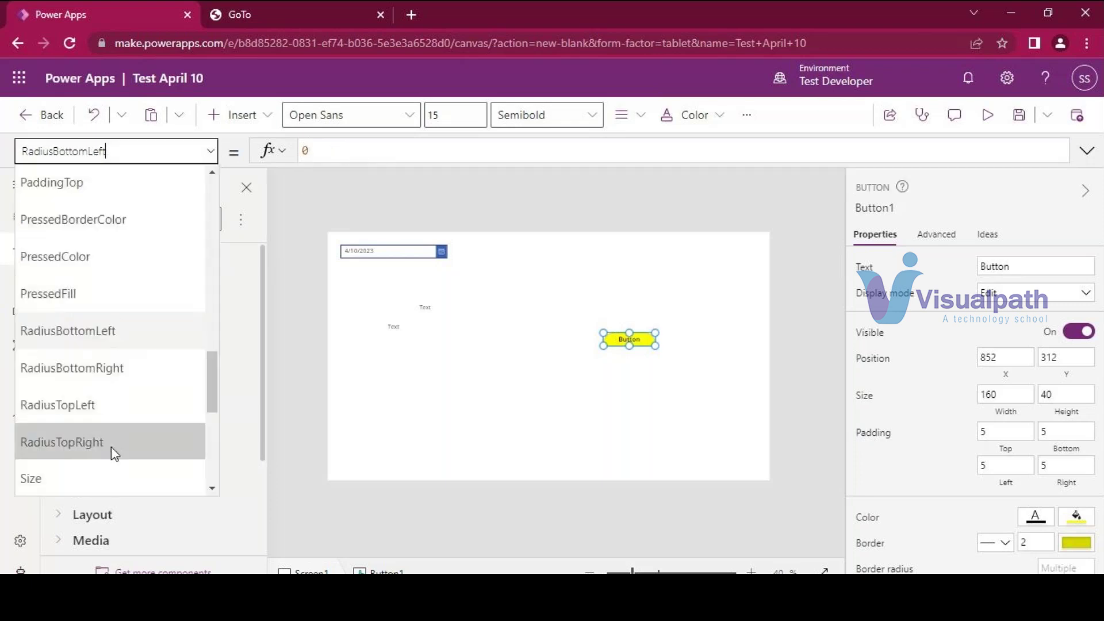
pyautogui.click(102, 371)
pyautogui.click(330, 151)
pyautogui.press('BackSpace')
pyautogui.press('BackSpace')
pyautogui.write('0')
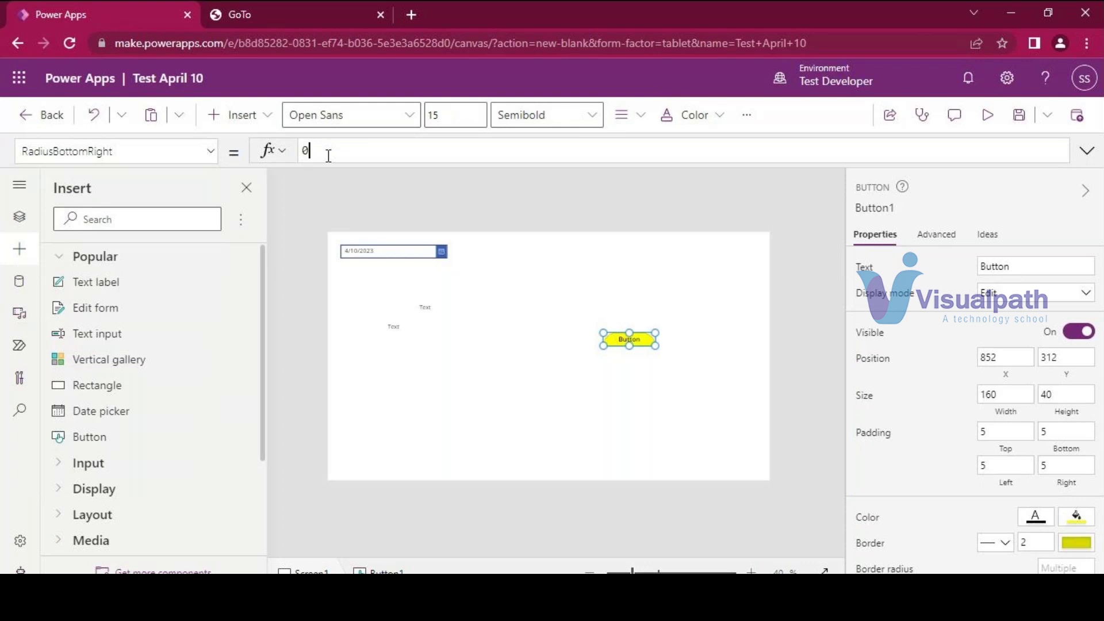
pyautogui.click(558, 378)
# Change the yellow button's text to "General".
pyautogui.click(1010, 265)
pyautogui.doubleClick(1010, 265)
pyautogui.write('General')
pyautogui.click(597, 404)
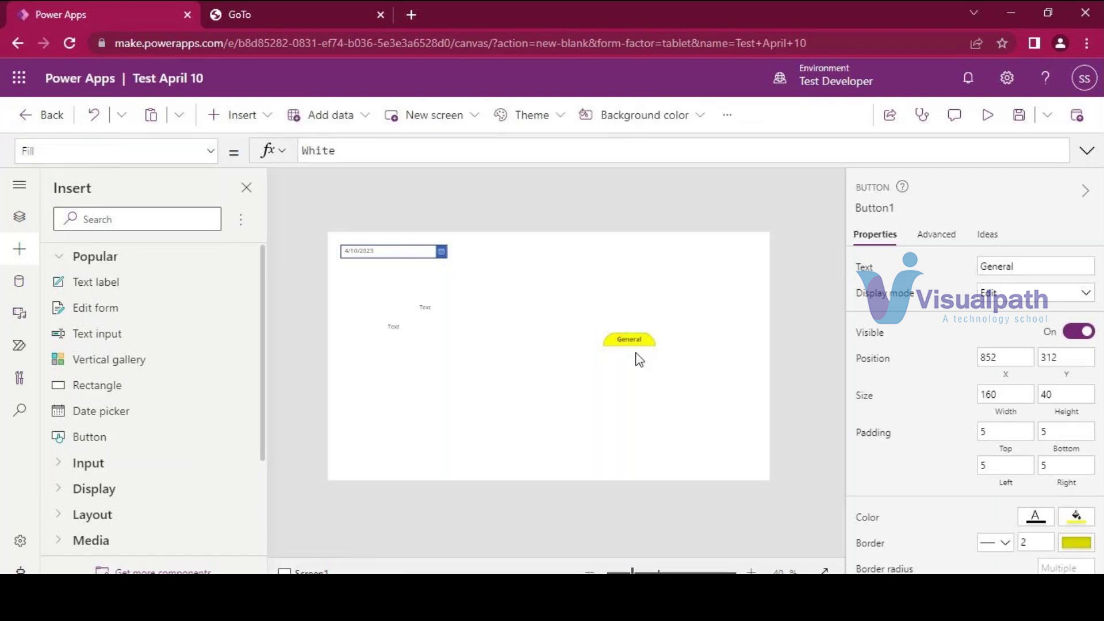
# Duplicate the General button and place the copy beside it at about X 1047, Y 312.
pyautogui.click(622, 340)
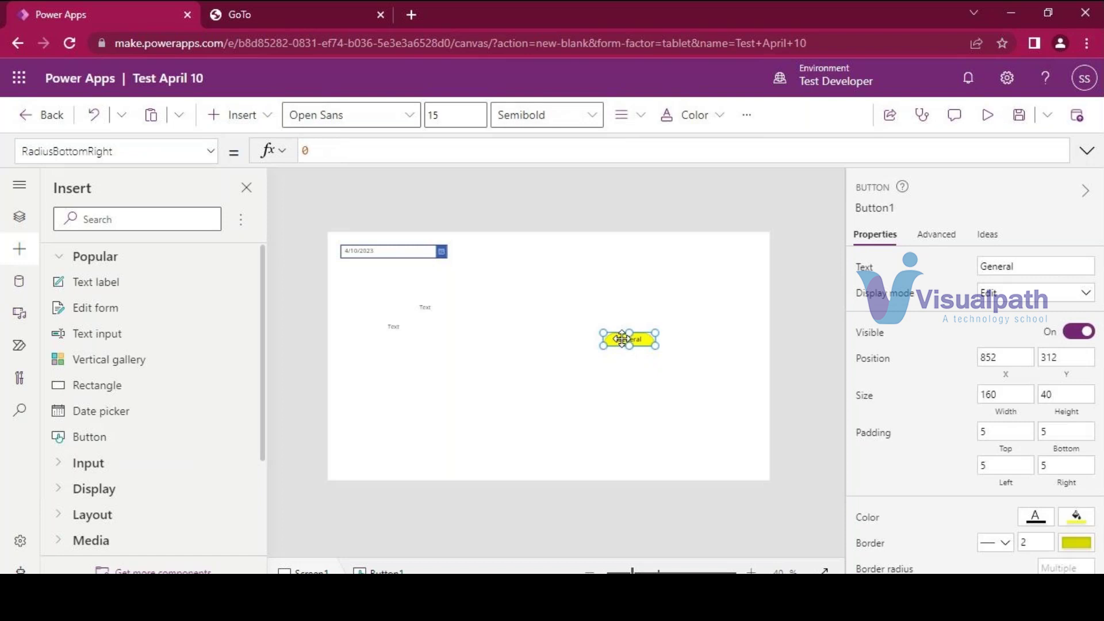
pyautogui.hotkey('ctrl', 'c')
pyautogui.hotkey('ctrl', 'v')
pyautogui.moveTo(628, 345); pyautogui.dragTo(680, 337)
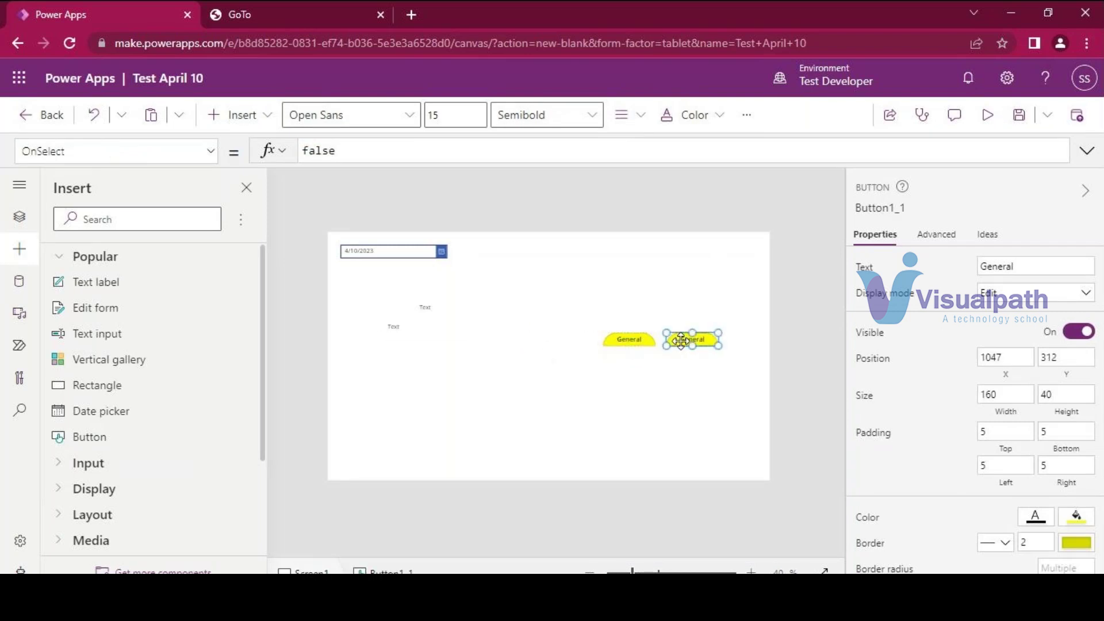
# Change the copied button's text to "Extra Details".
pyautogui.click(1032, 262)
pyautogui.doubleClick(1032, 262)
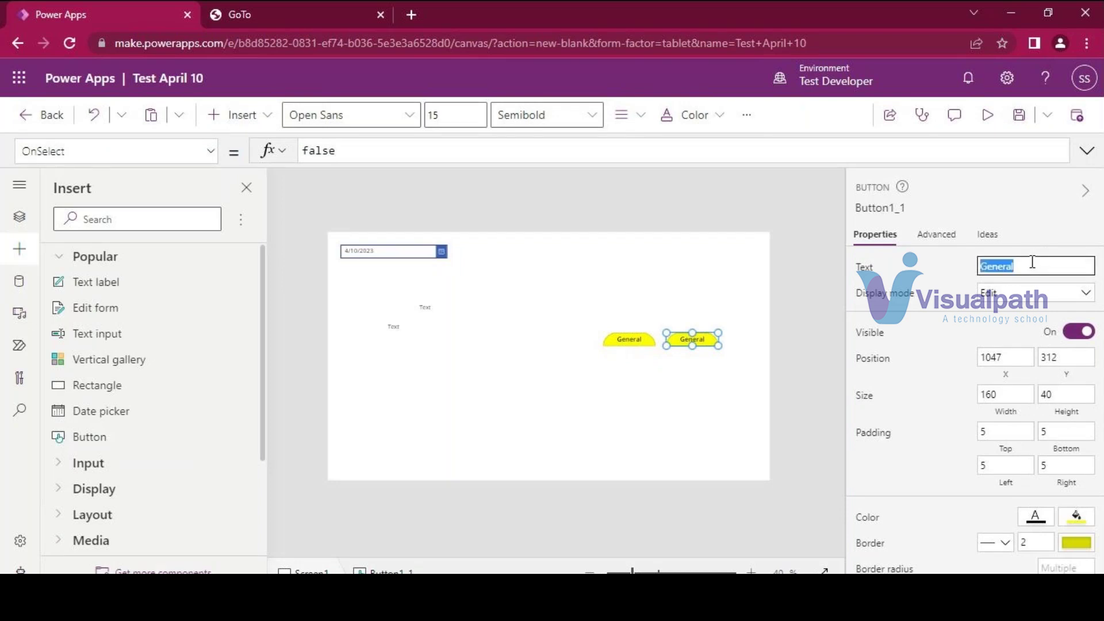
pyautogui.write('Extra Details')
pyautogui.click(893, 293)
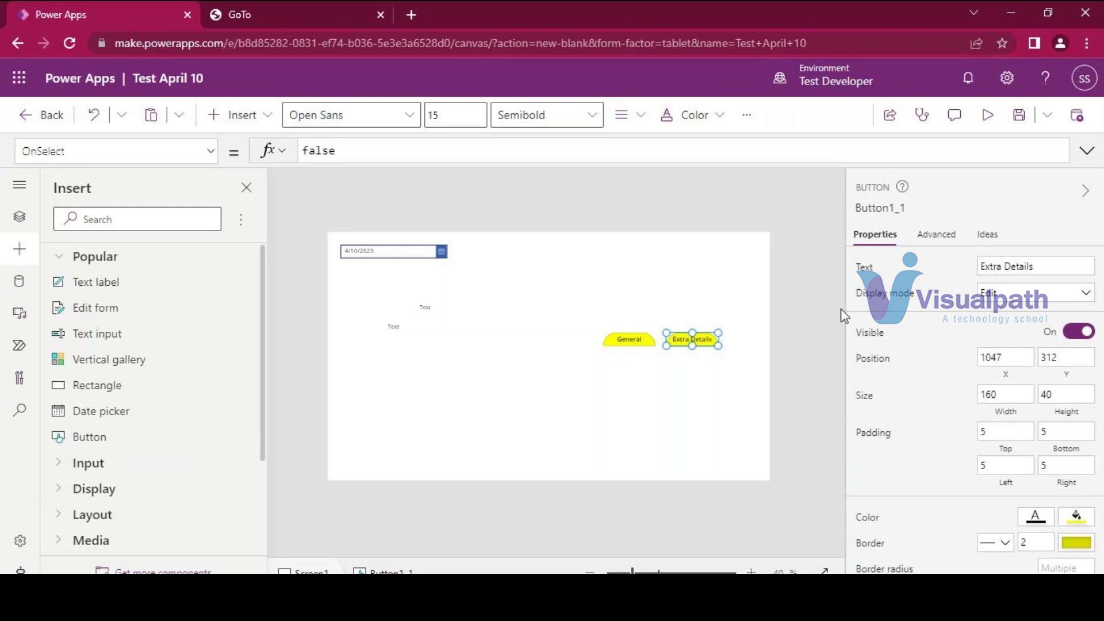
pyautogui.click(818, 321)
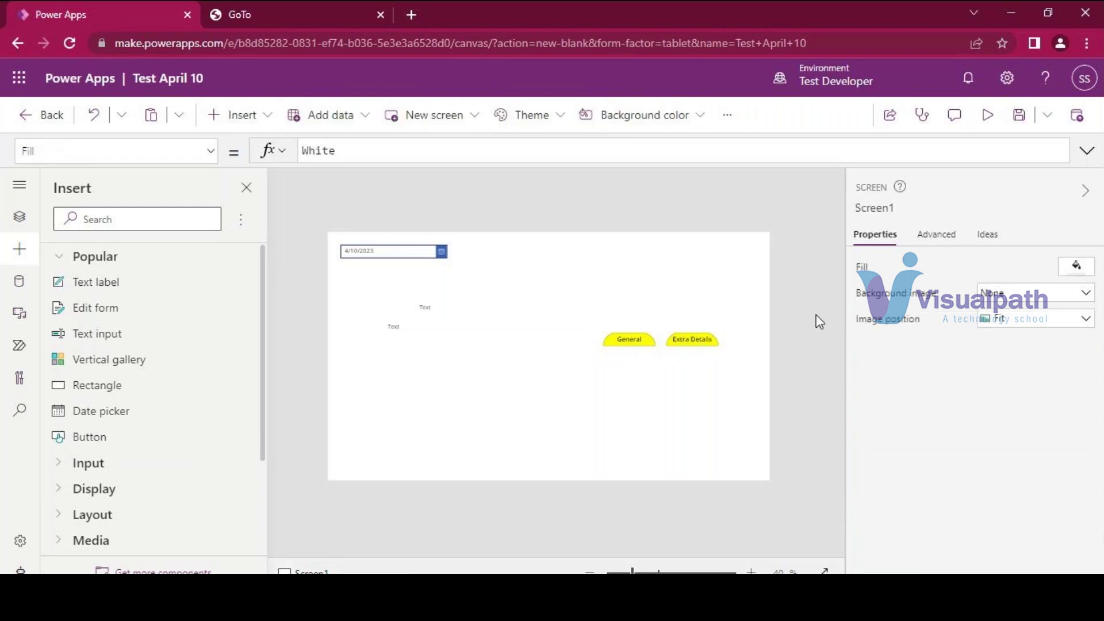
# Save the app and clear the General button's existing OnSelect formula.
pyautogui.moveTo(632, 571); pyautogui.dragTo(750, 550)
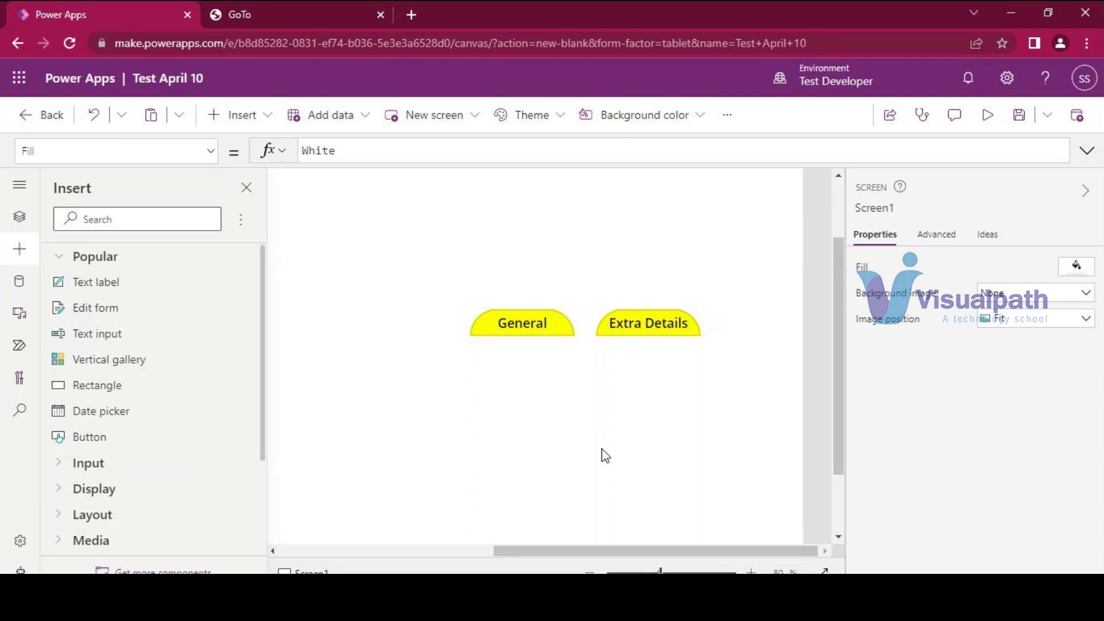
pyautogui.click(506, 326)
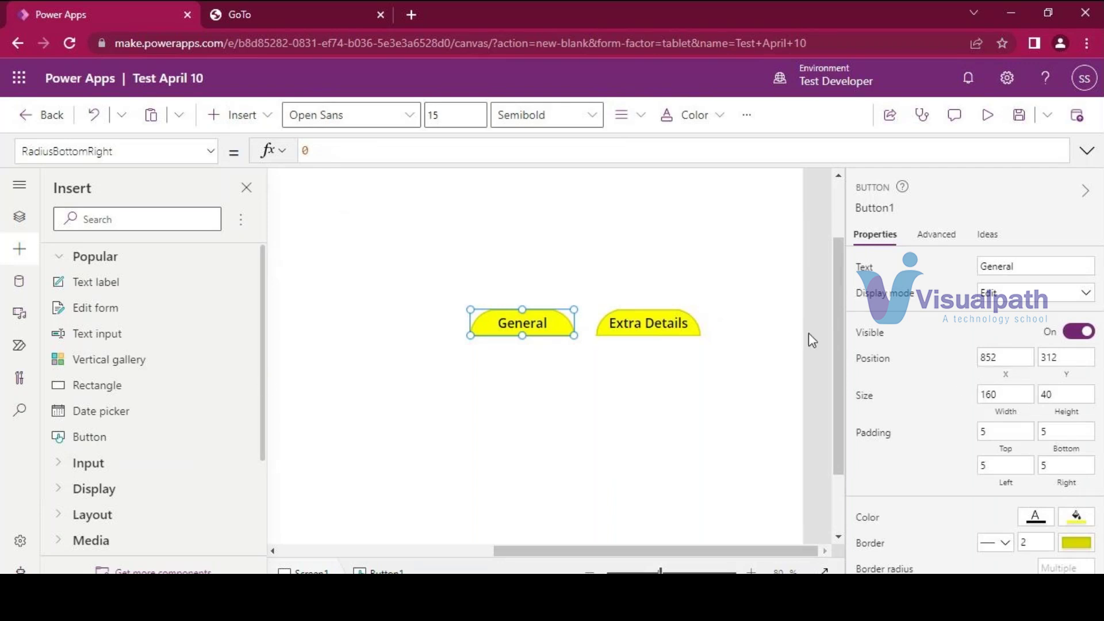
pyautogui.click(568, 408)
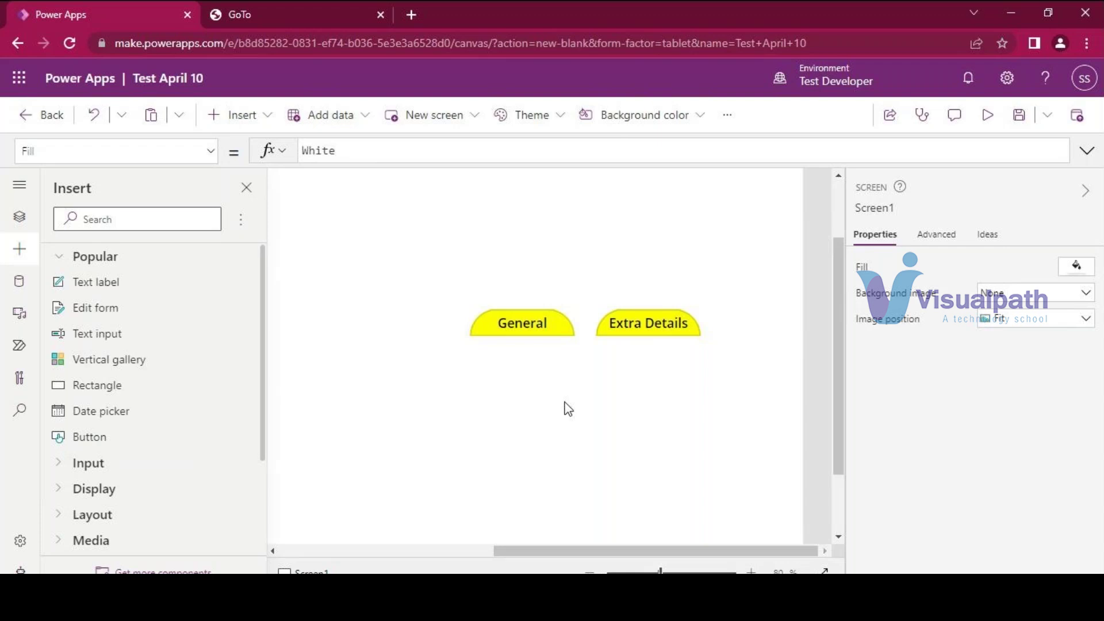
pyautogui.click(503, 323)
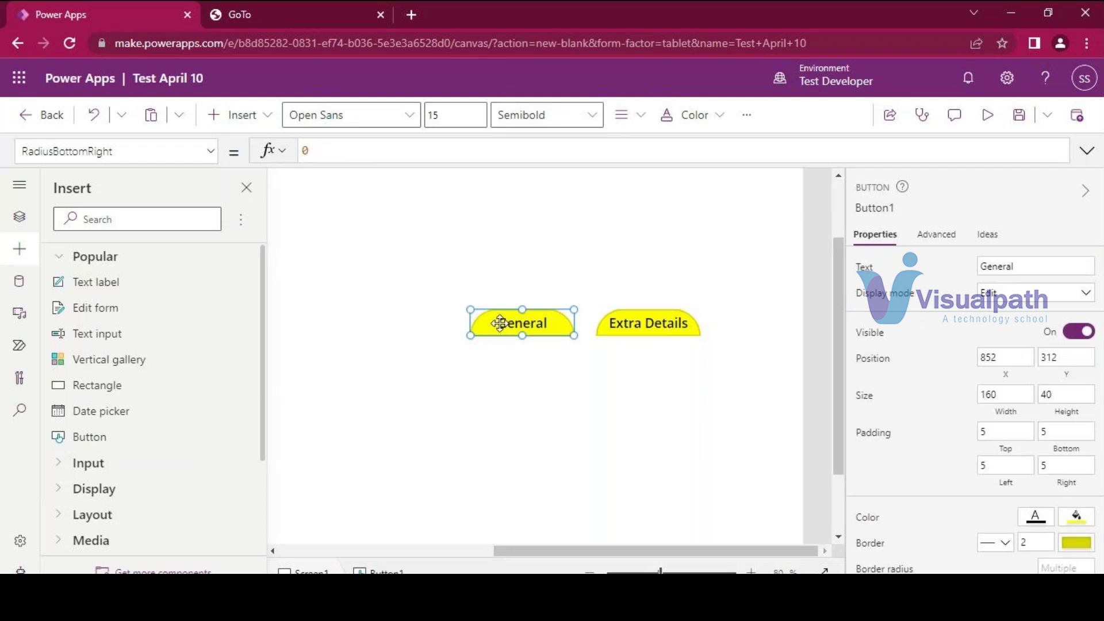
pyautogui.click(20, 216)
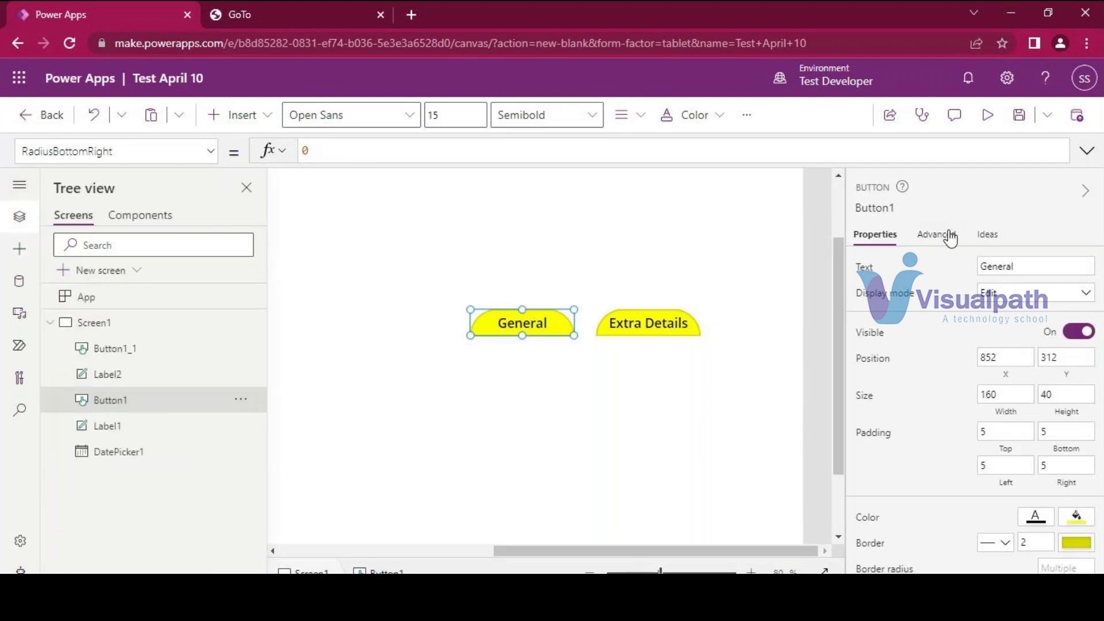
pyautogui.click(930, 239)
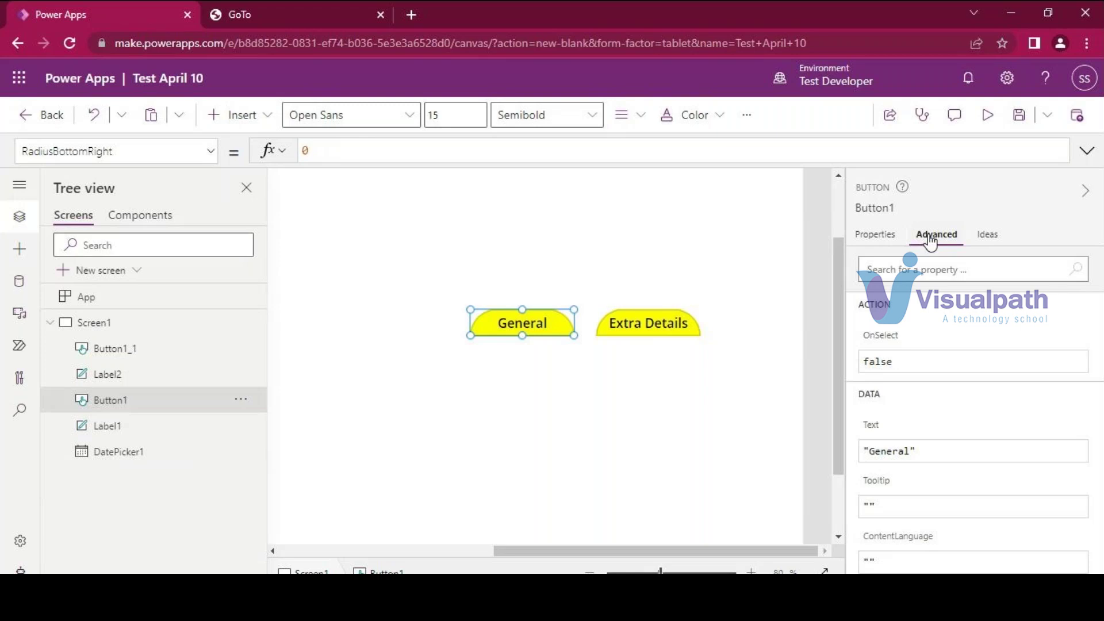
pyautogui.click(887, 337)
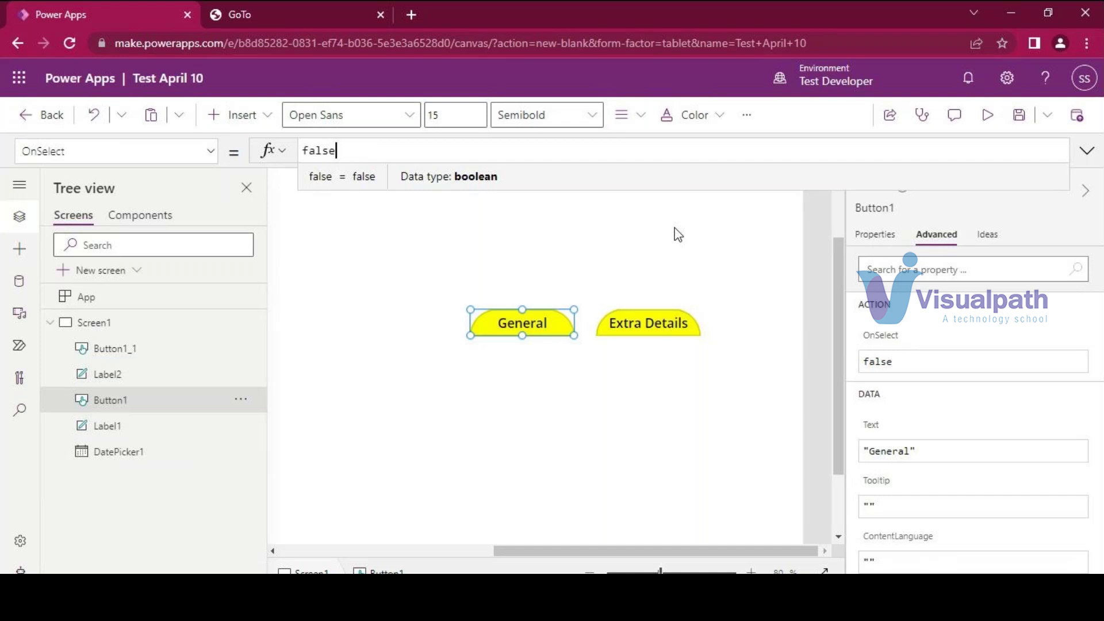
pyautogui.hotkey('ctrl', 's')
pyautogui.hotkey('ctrl', 'a')
pyautogui.press('BackSpace')
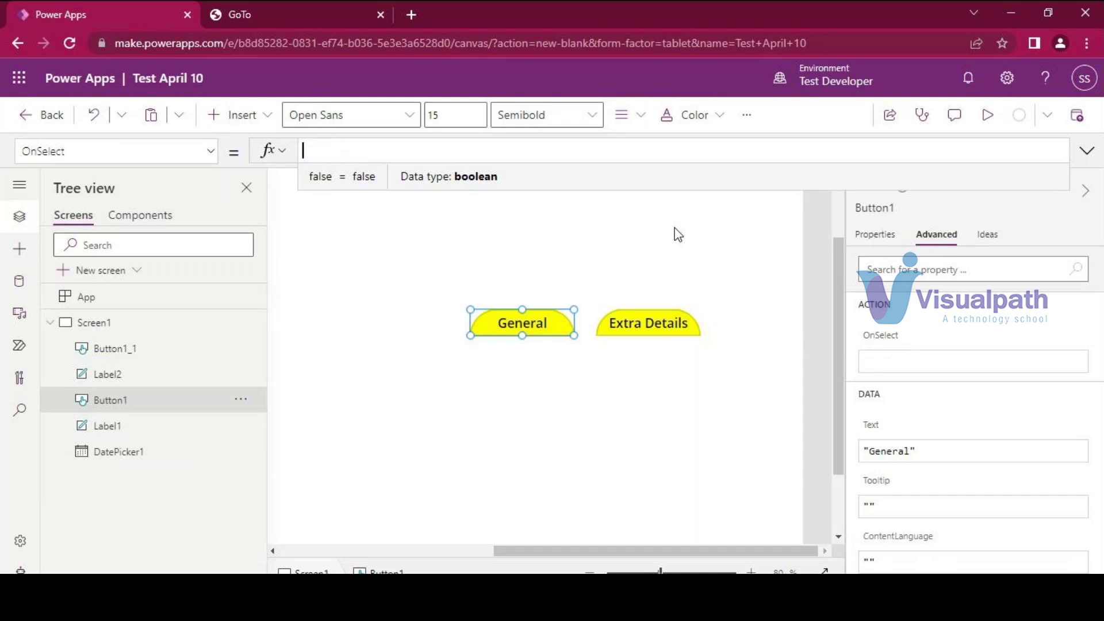
# Enter Notify("General button clicked", NotificationType.Information, 3000) as the General button's OnSelect formula.
pyautogui.write('noti')
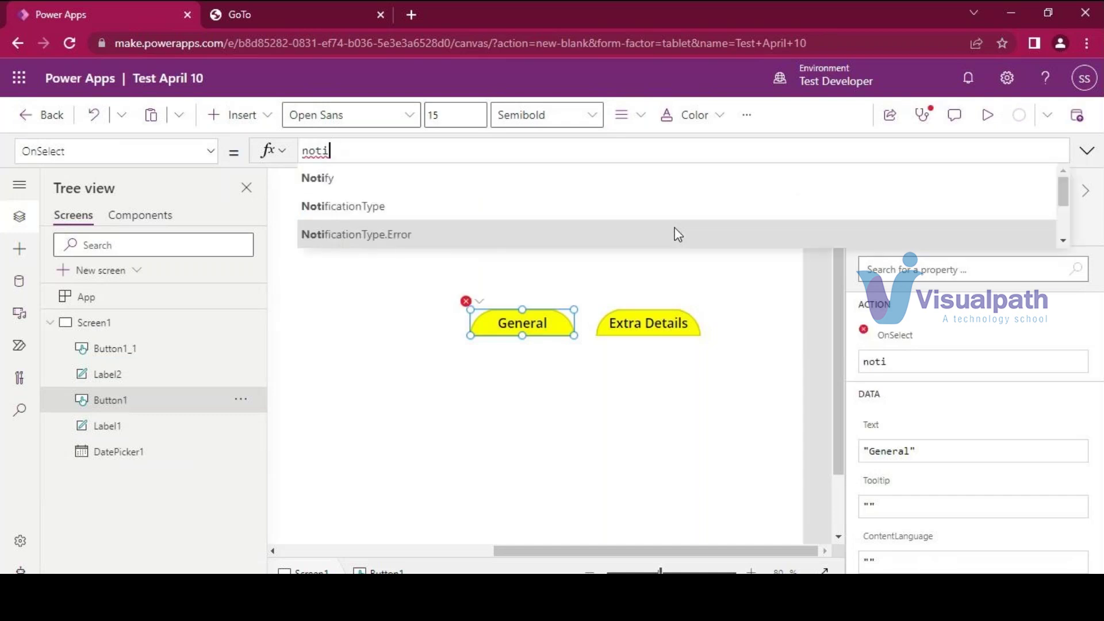
pyautogui.press('Tab')
pyautogui.write('"Gener')
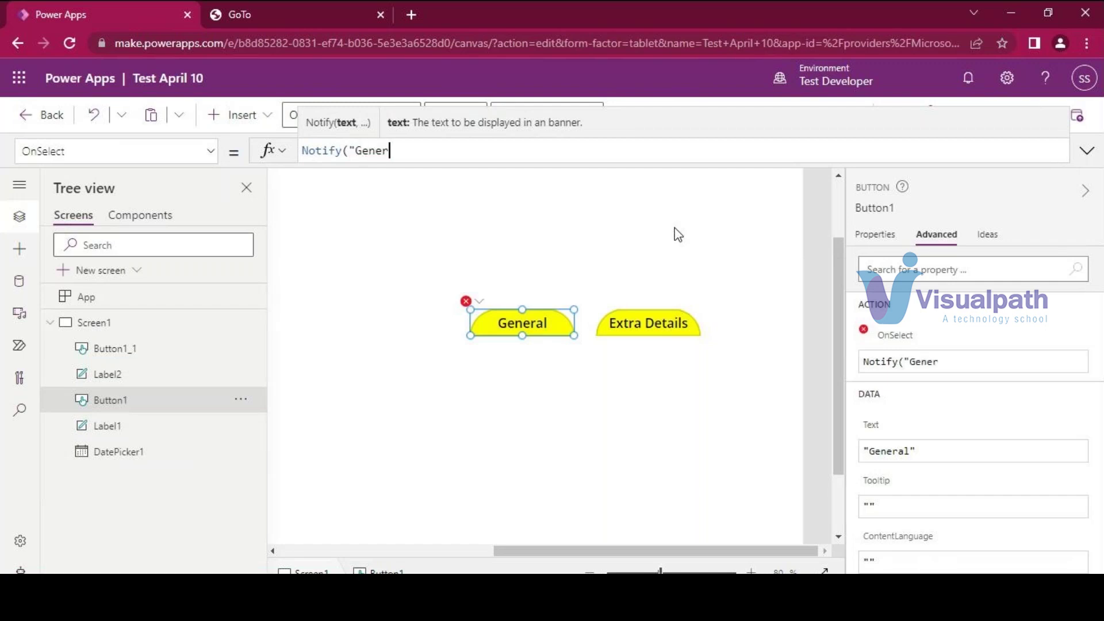
pyautogui.write('al button clicke')
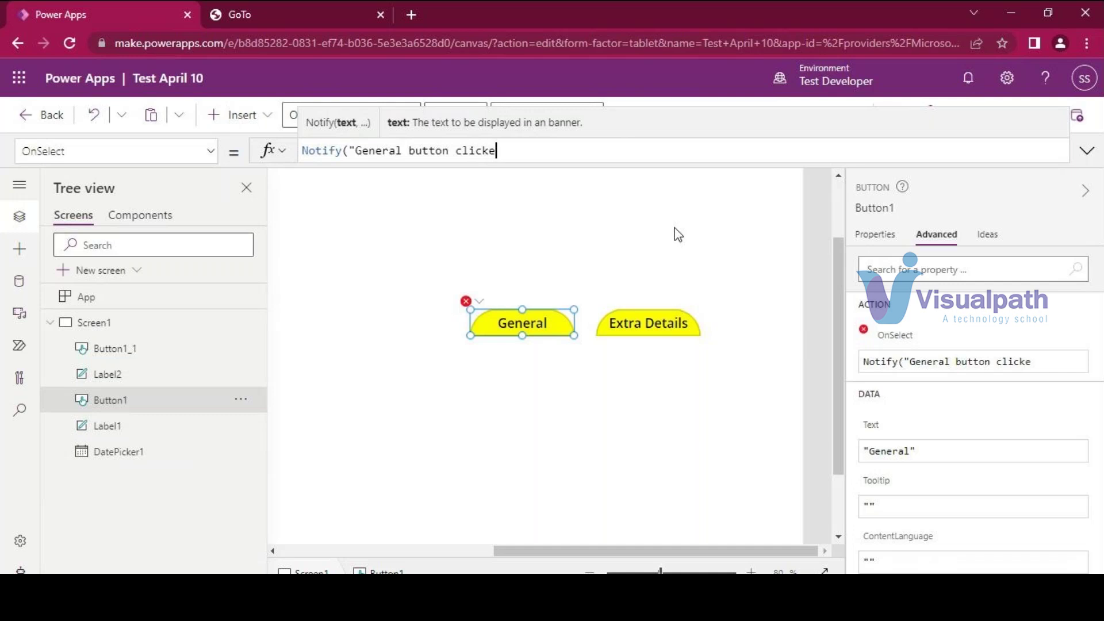
pyautogui.write('d", noti')
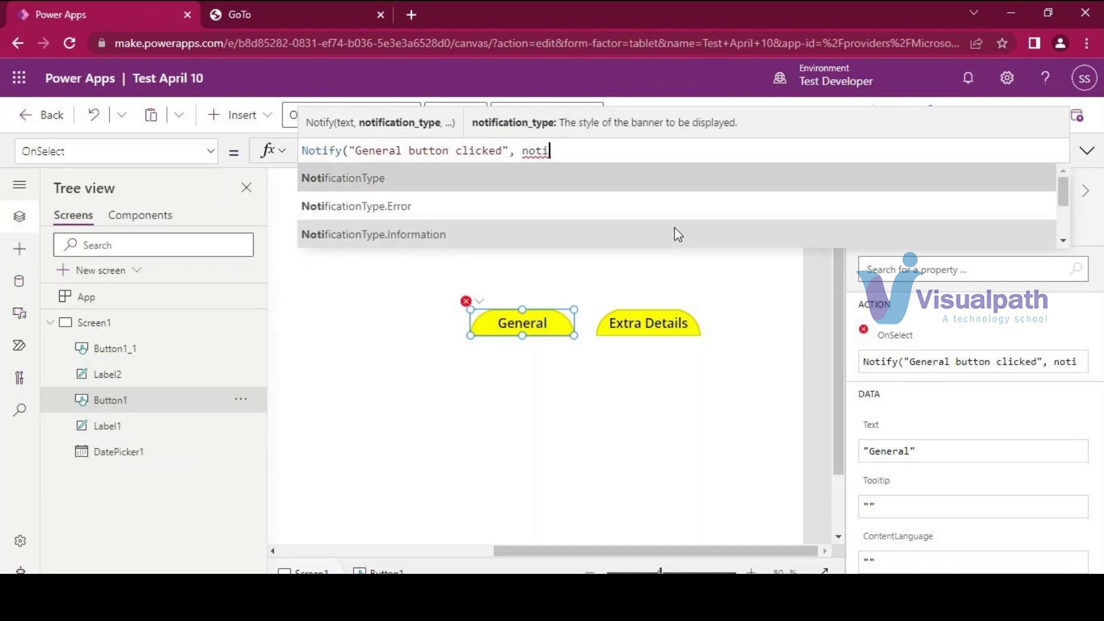
pyautogui.press('Tab')
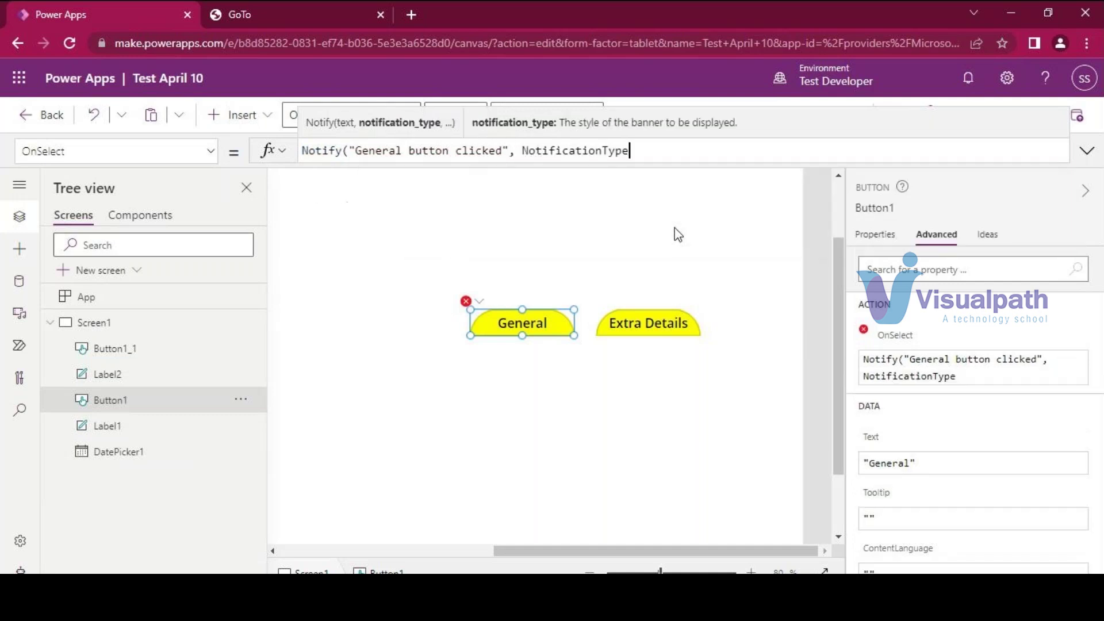
pyautogui.write('.In')
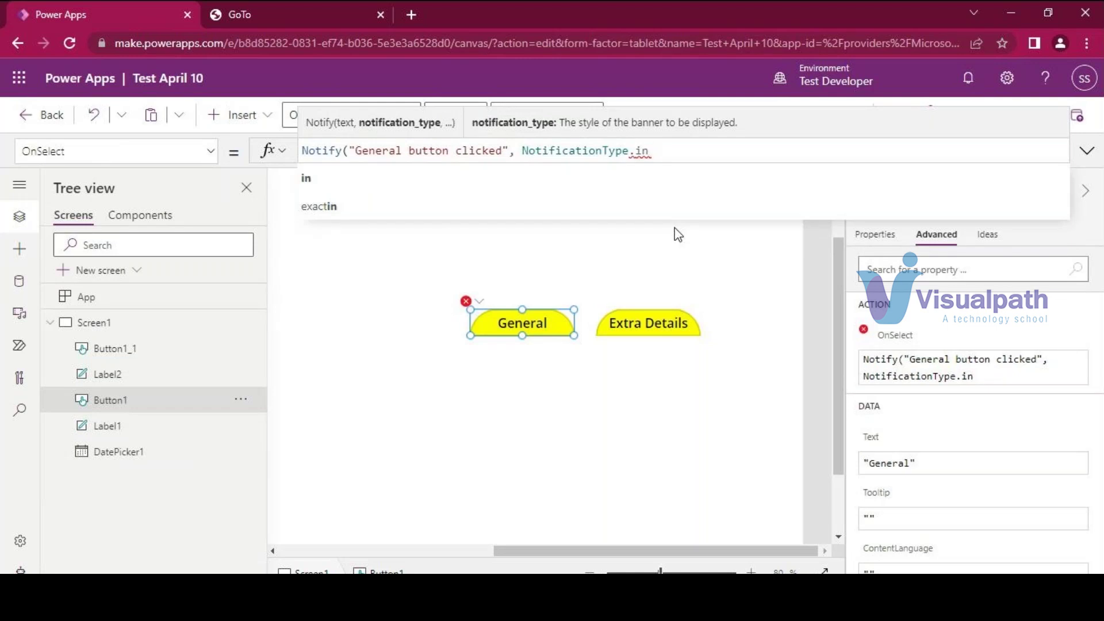
pyautogui.press('BackSpace')
pyautogui.press('BackSpace')
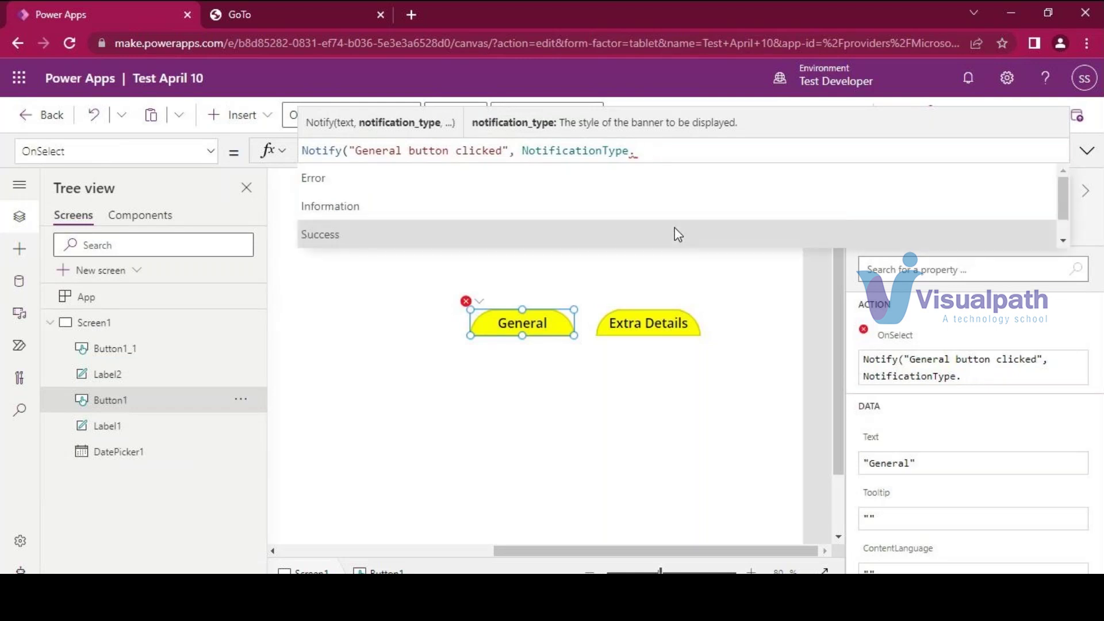
pyautogui.click(632, 207)
pyautogui.write(', 3000)')
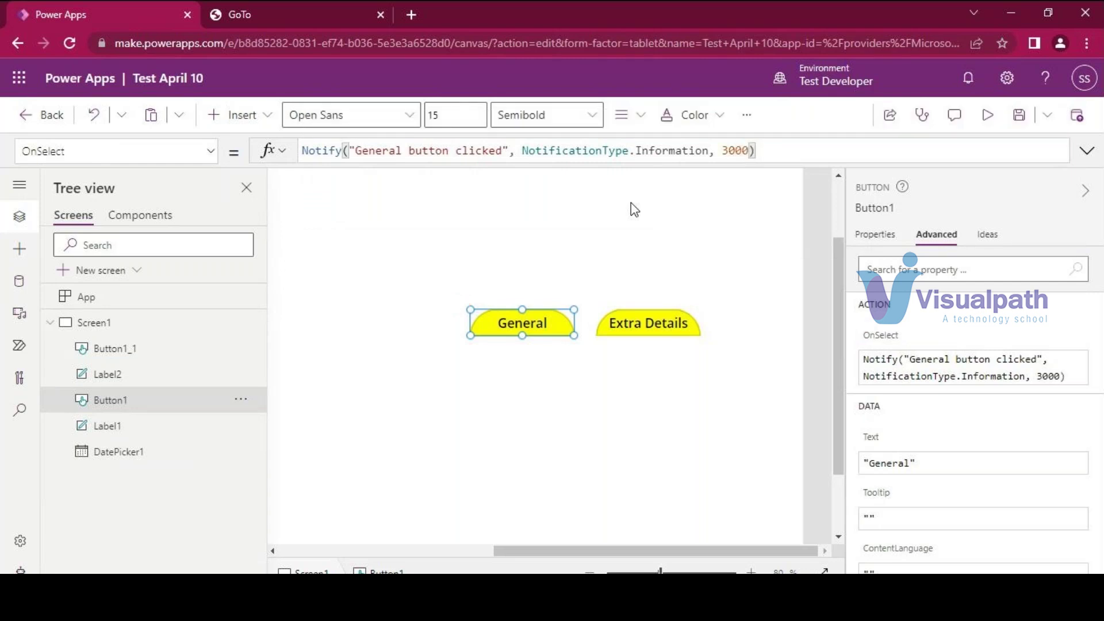
pyautogui.hotkey('shift', 'Home')
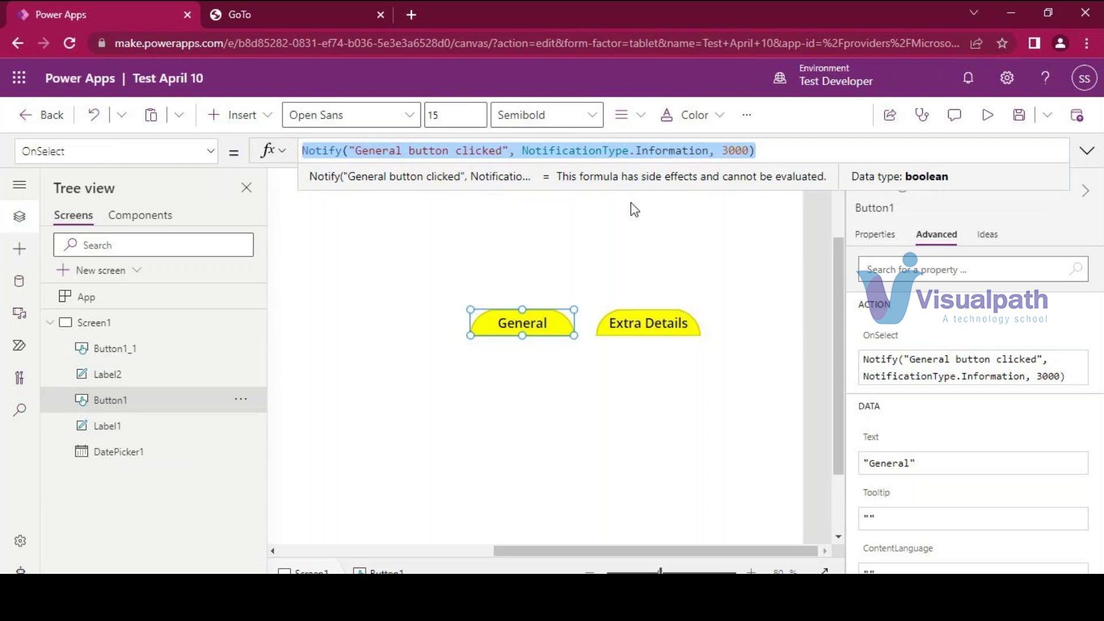
# Preview the app, test the General button's notification, and return to the editor.
pyautogui.click(987, 115)
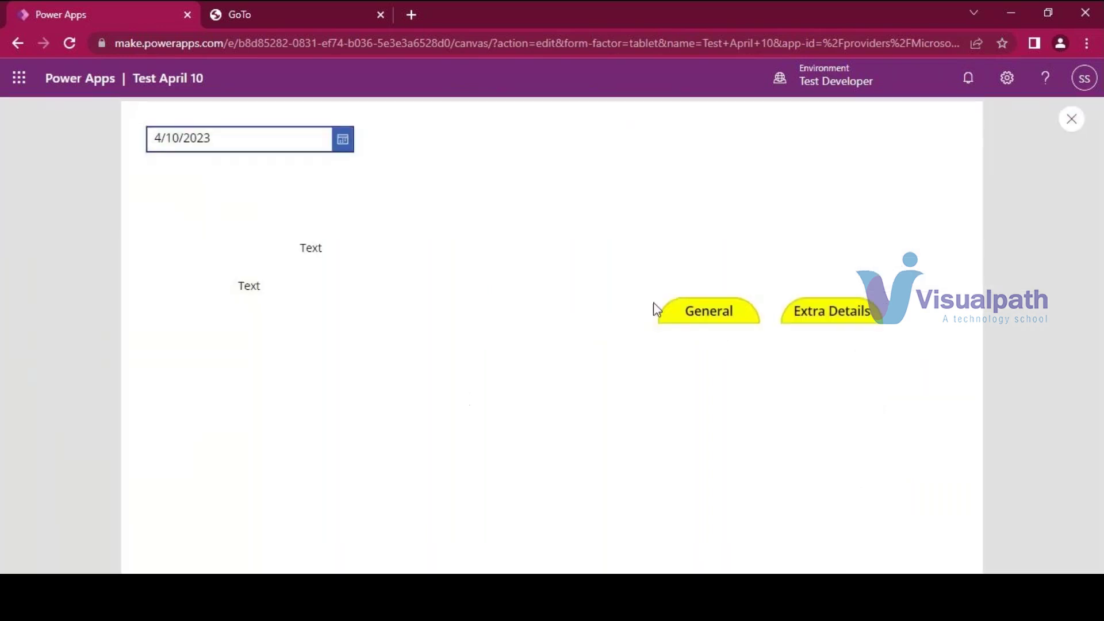
pyautogui.click(693, 312)
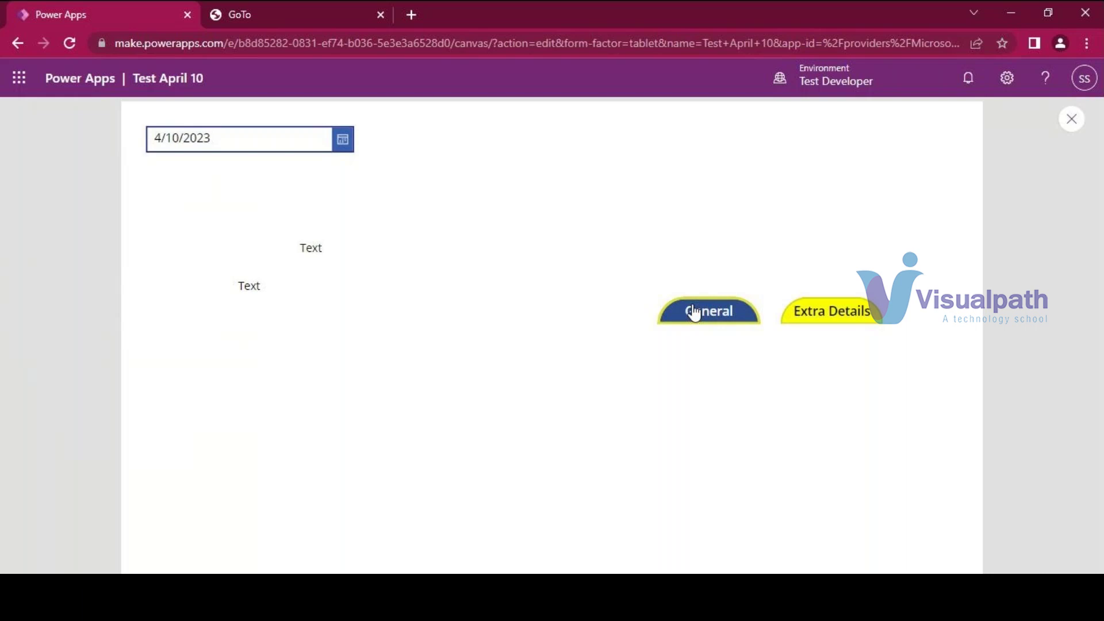
pyautogui.click(1070, 119)
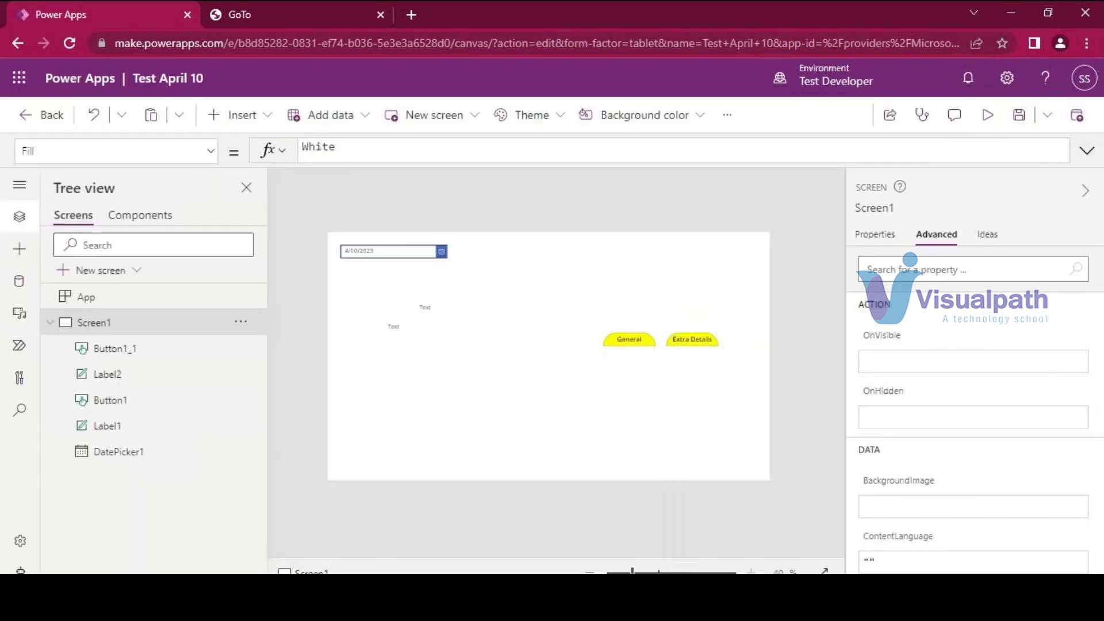
pyautogui.click(751, 572)
pyautogui.click(751, 572)
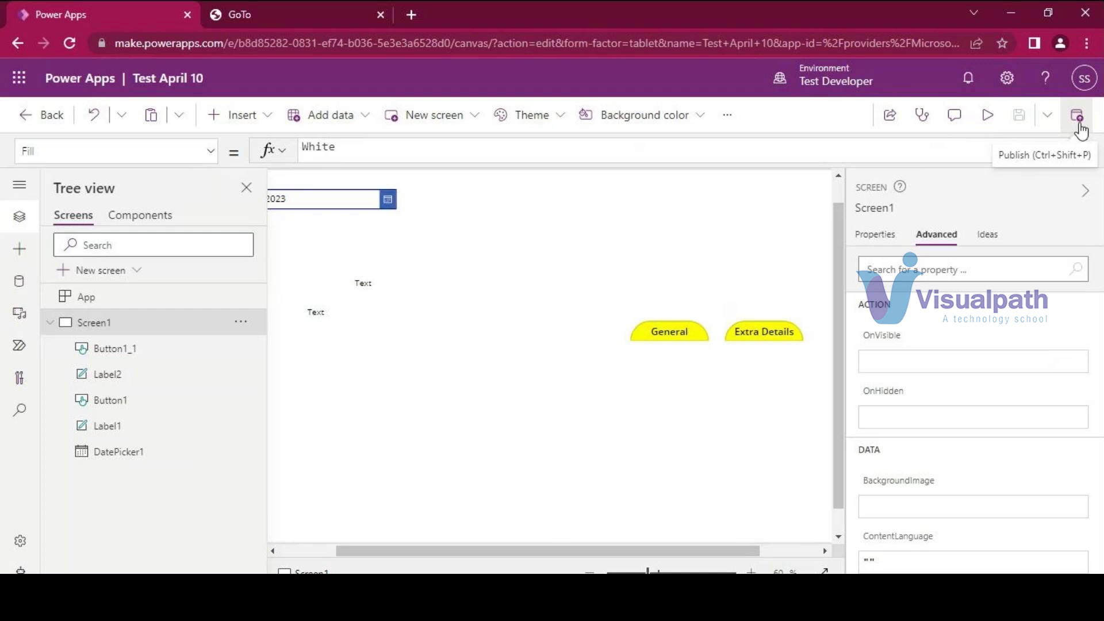
pyautogui.click(19, 250)
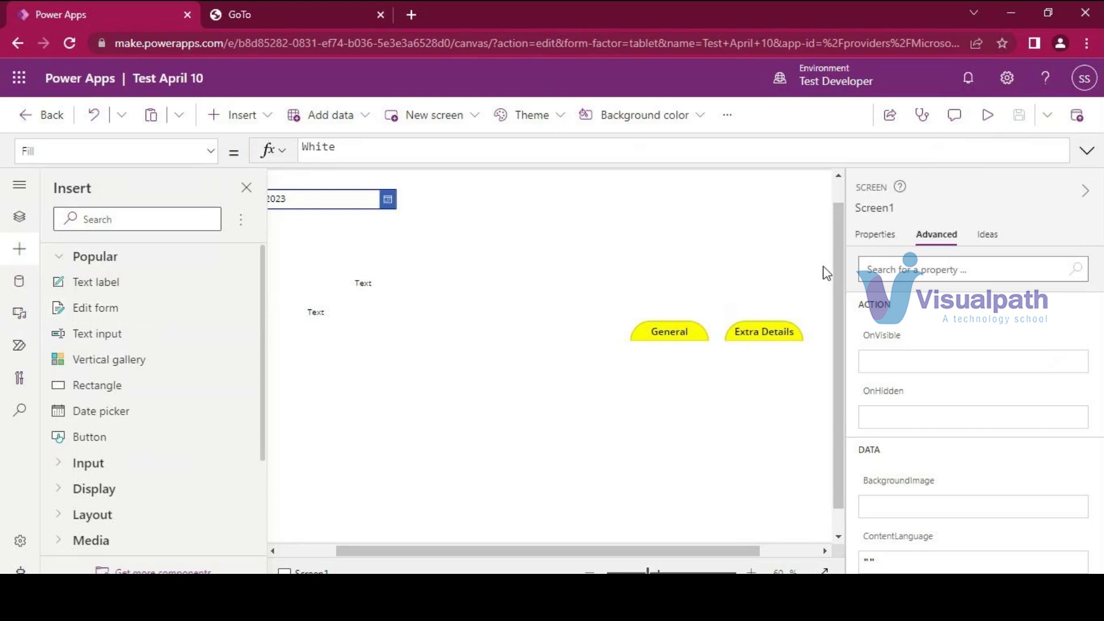
pyautogui.click(21, 219)
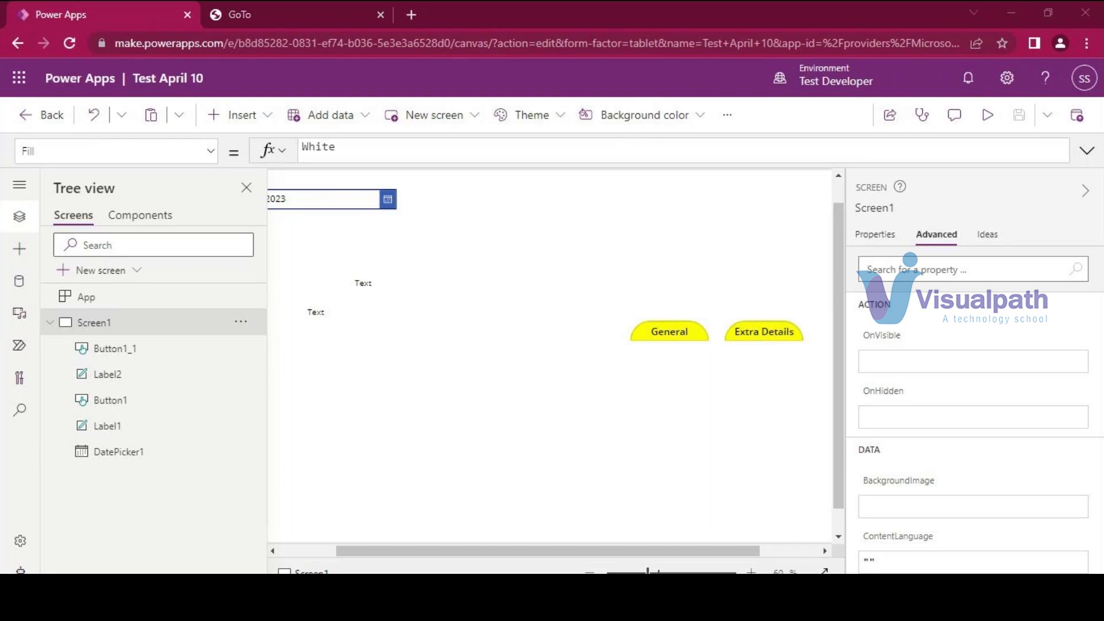
pyautogui.click(346, 488)
pyautogui.click(660, 334)
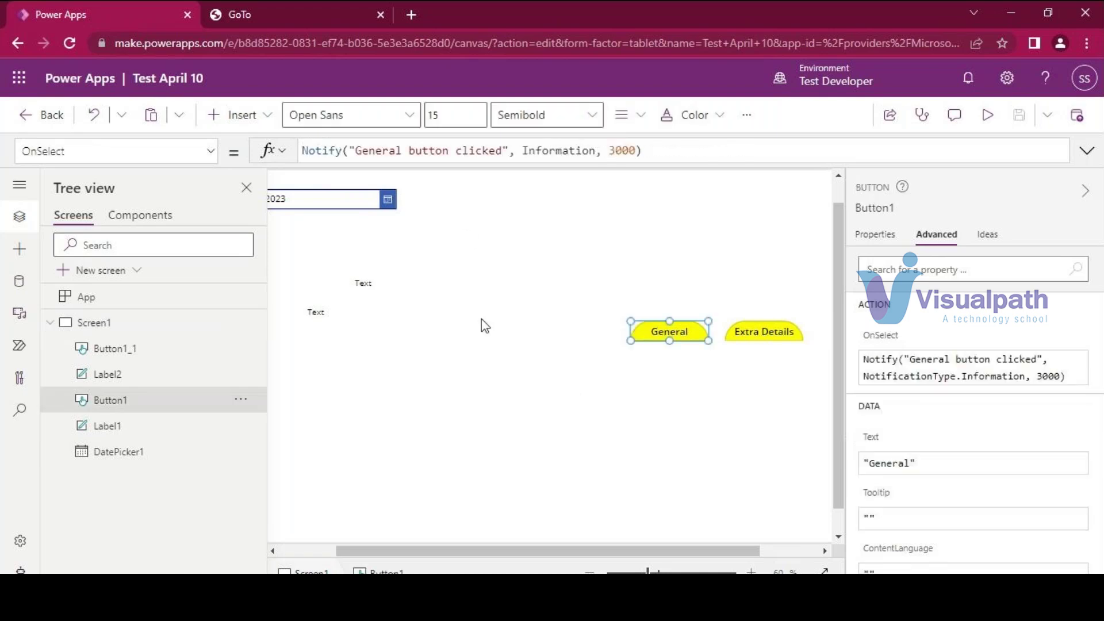
# Set the lower text label's Text property to the formula 5 + 6 and save the app.
pyautogui.click(319, 312)
pyautogui.click(360, 152)
pyautogui.hotkey('ctrl', 'a')
pyautogui.write('5 +')
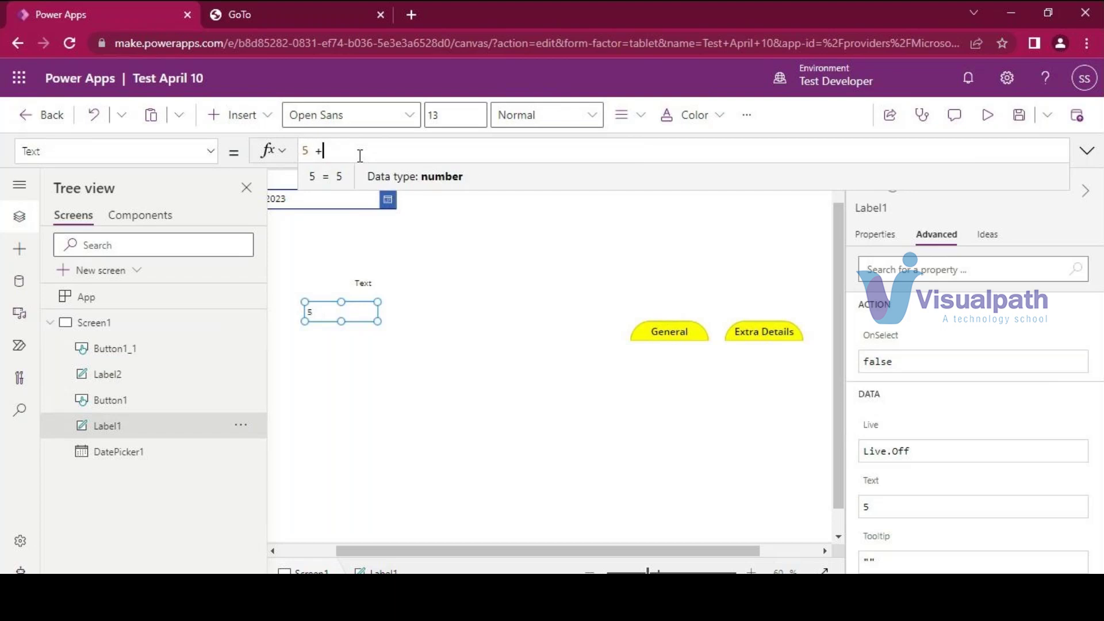
pyautogui.write(' 6')
pyautogui.click(429, 328)
pyautogui.hotkey('ctrl', 's')
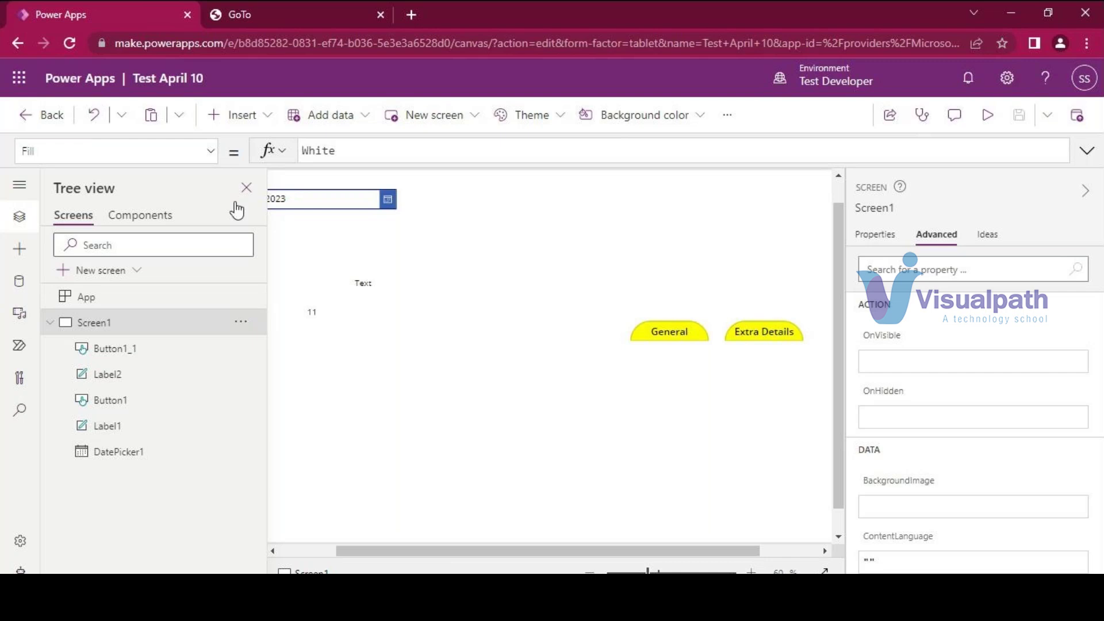
pyautogui.click(20, 80)
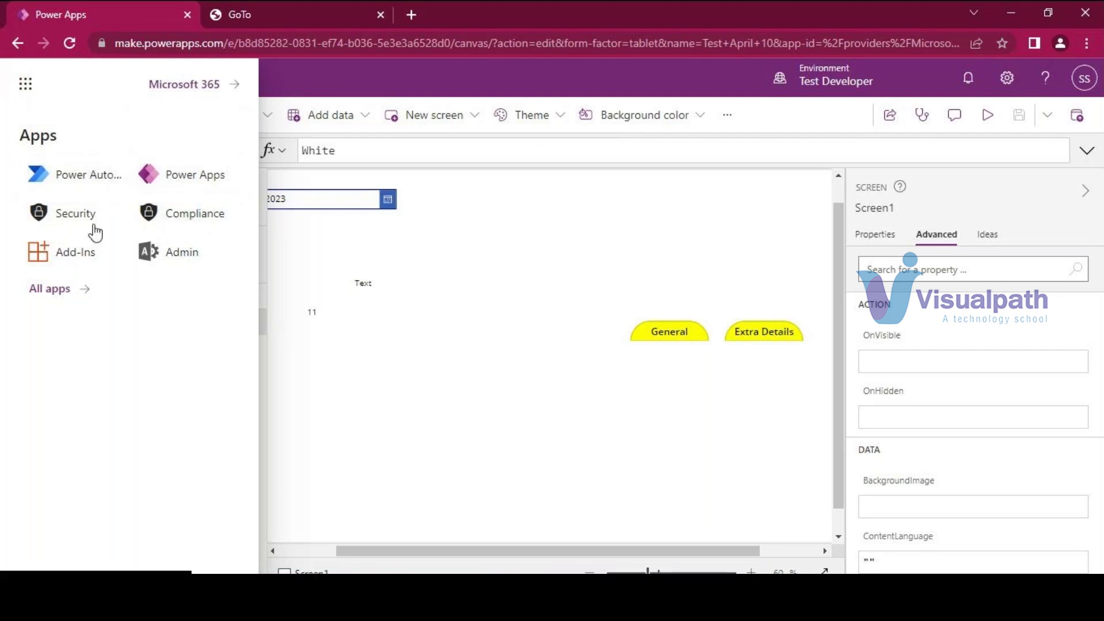
pyautogui.click(24, 87)
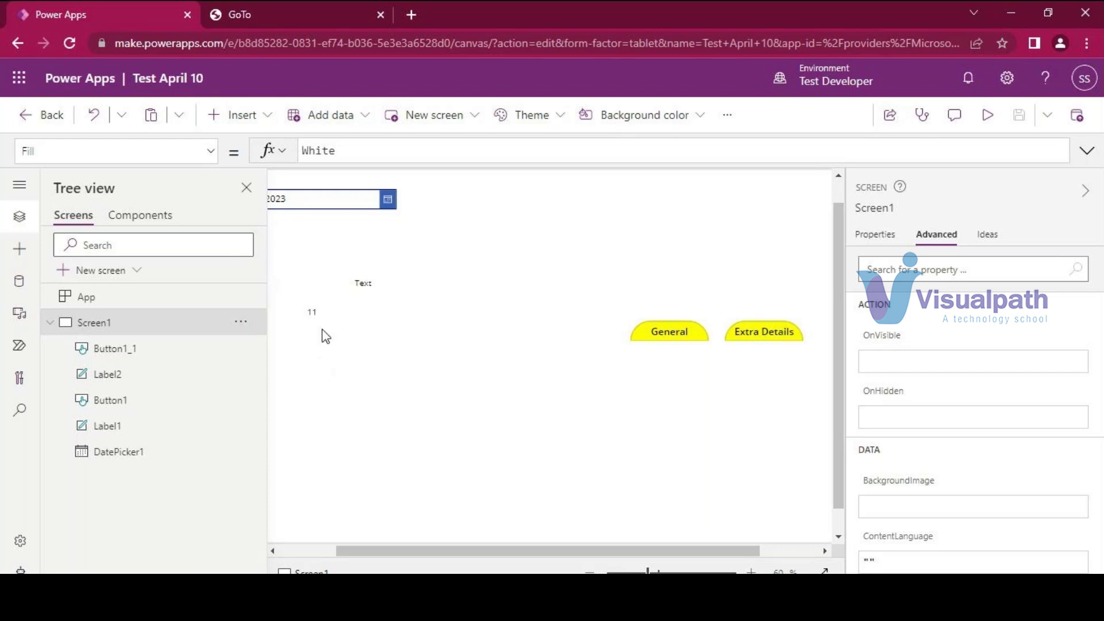
# Move the text label containing the 5 + 6 formula slightly down and to the right on the screen.
pyautogui.click(313, 316)
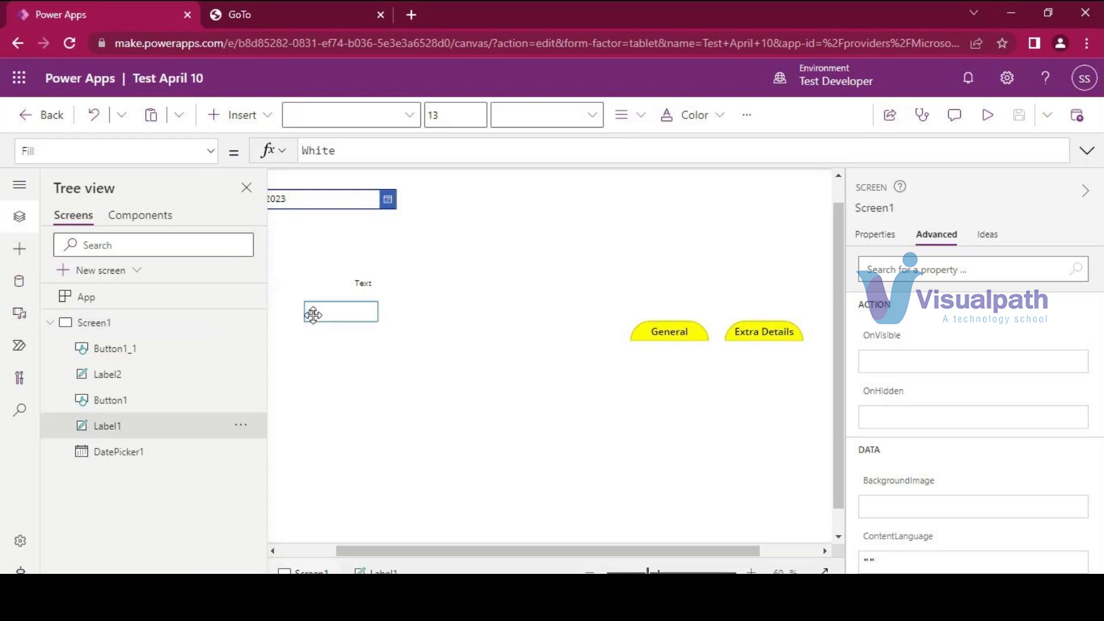
pyautogui.moveTo(323, 305); pyautogui.dragTo(353, 345)
pyautogui.moveTo(446, 551); pyautogui.dragTo(335, 552)
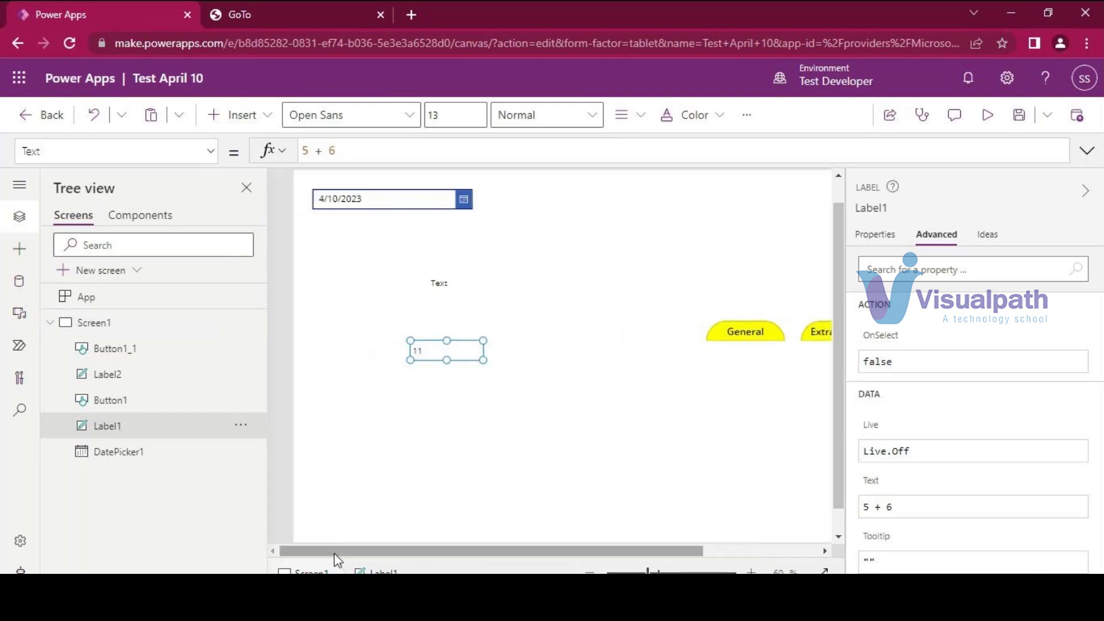
# Insert a text input below the 5 + 6 label and set its format to Number.
pyautogui.click(17, 250)
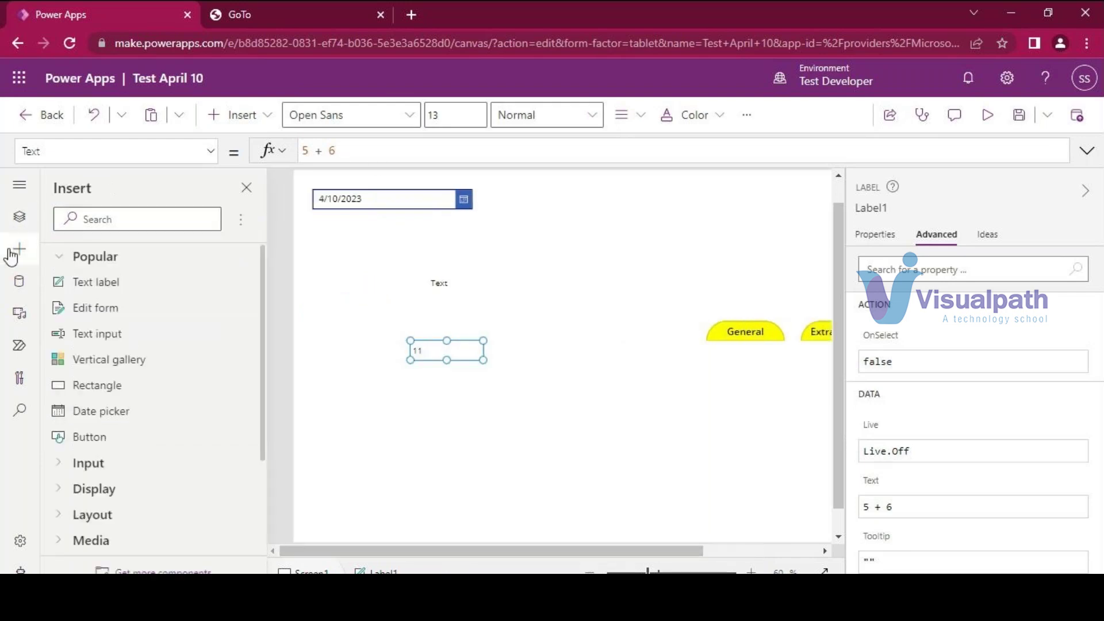
pyautogui.moveTo(112, 345); pyautogui.dragTo(381, 439)
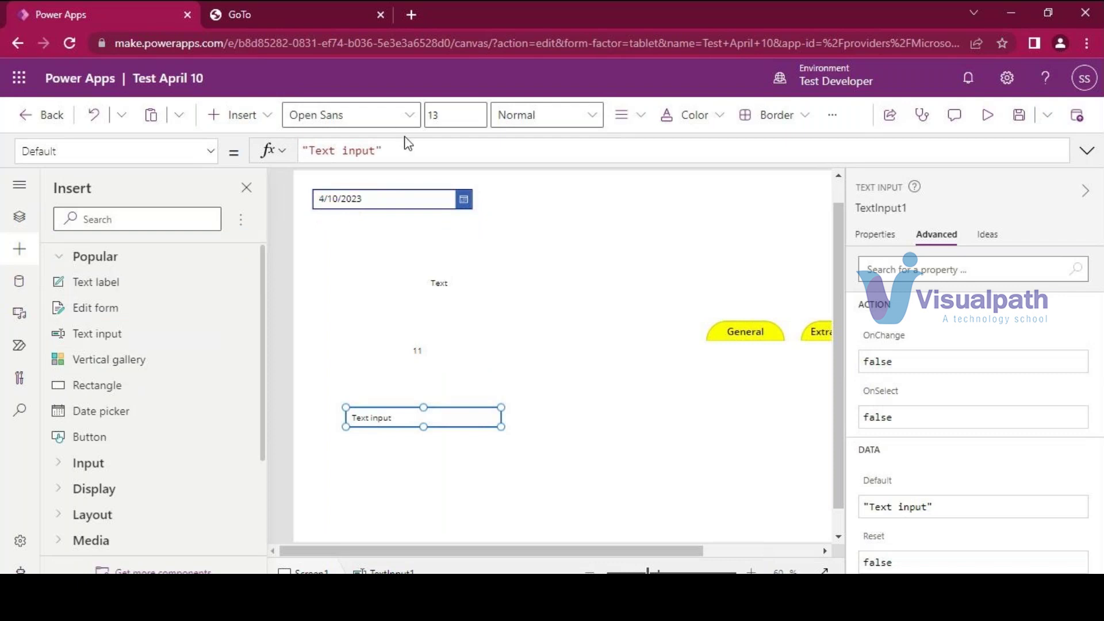
pyautogui.click(391, 150)
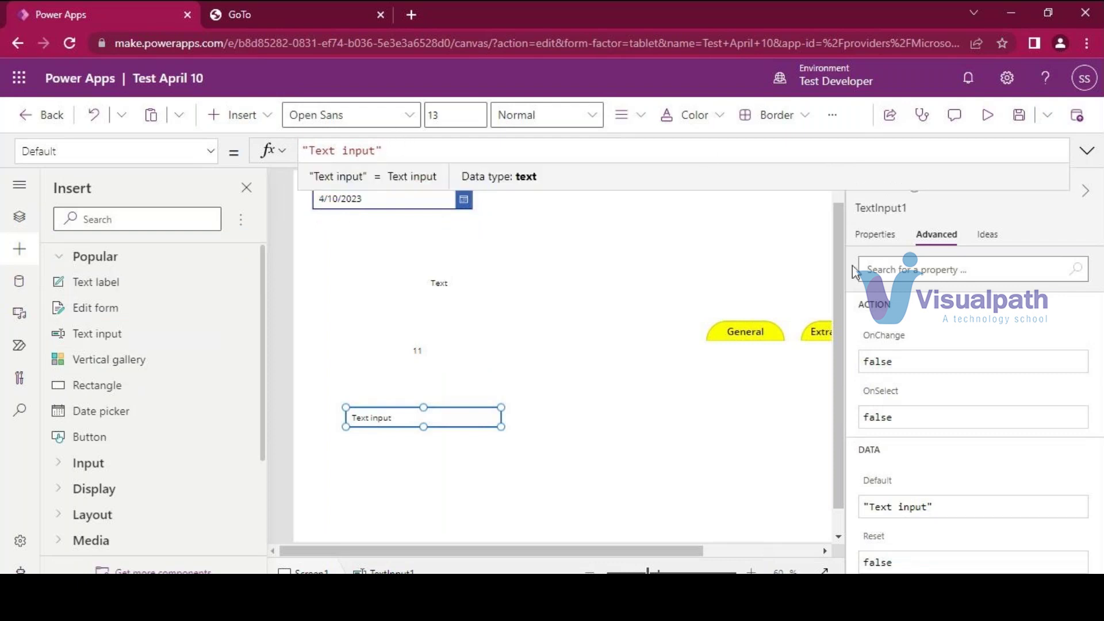
pyautogui.click(873, 236)
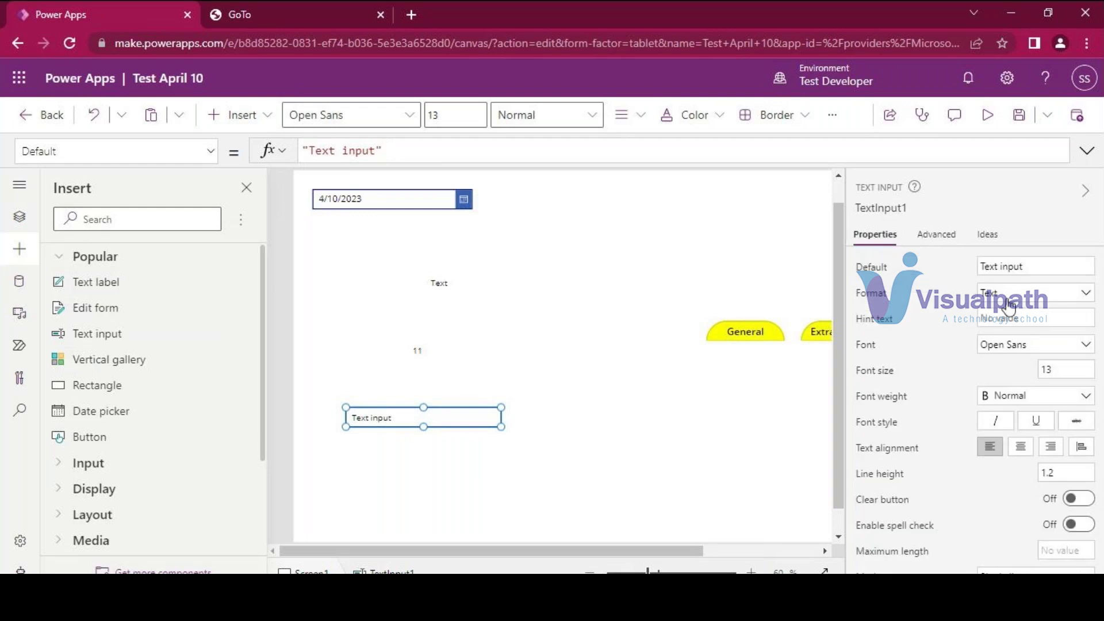
pyautogui.click(1008, 303)
pyautogui.click(993, 323)
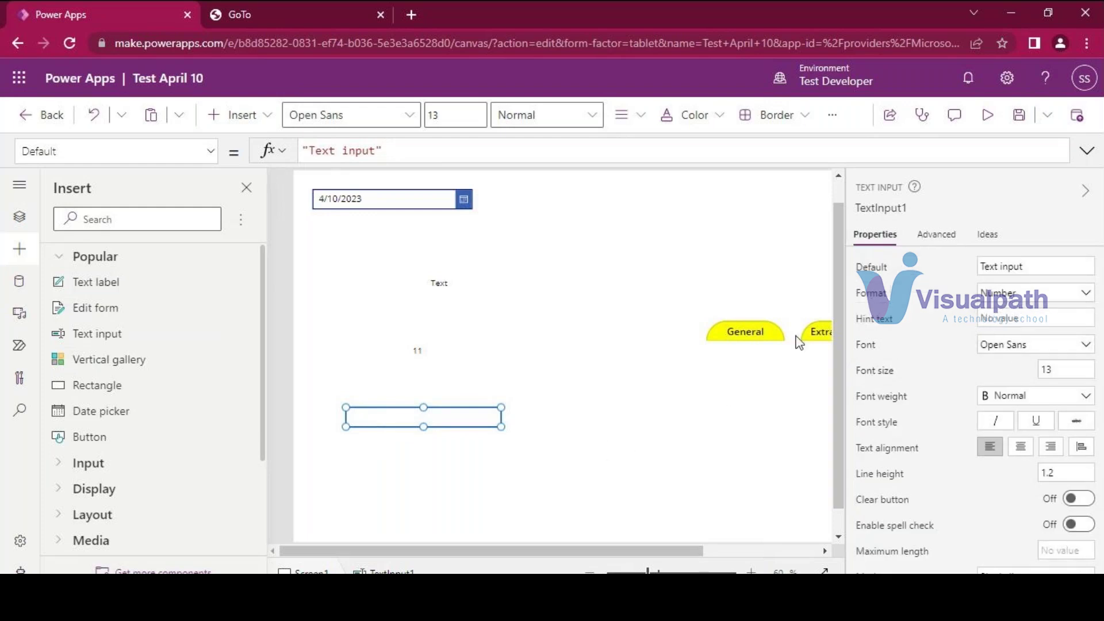
pyautogui.click(292, 284)
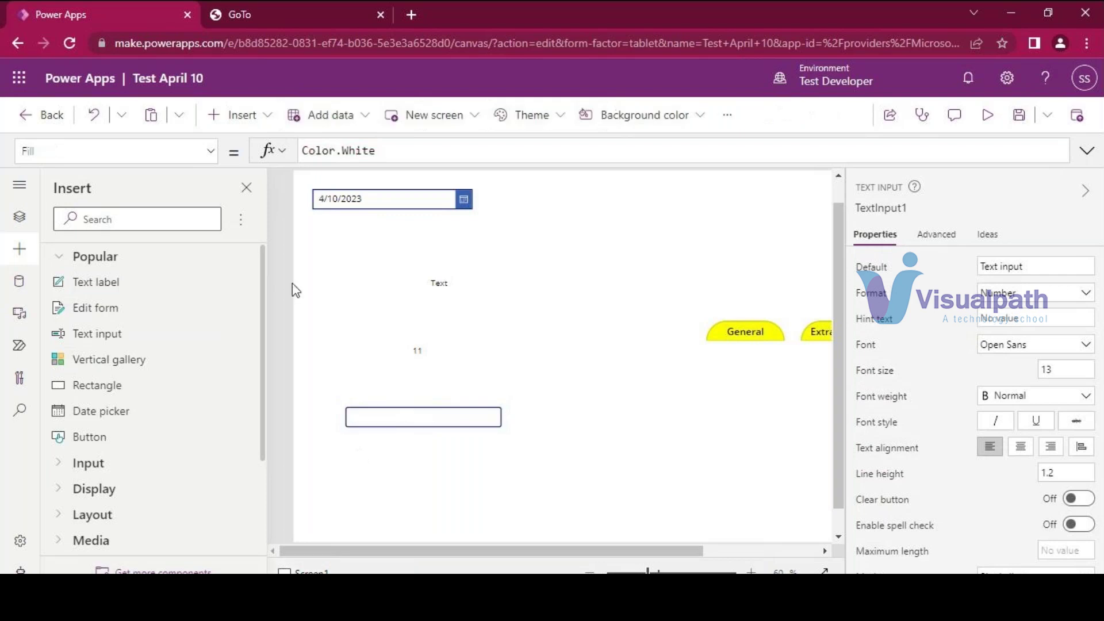
# Insert a text label and place it below the number input at position 108, 660.
pyautogui.click(240, 136)
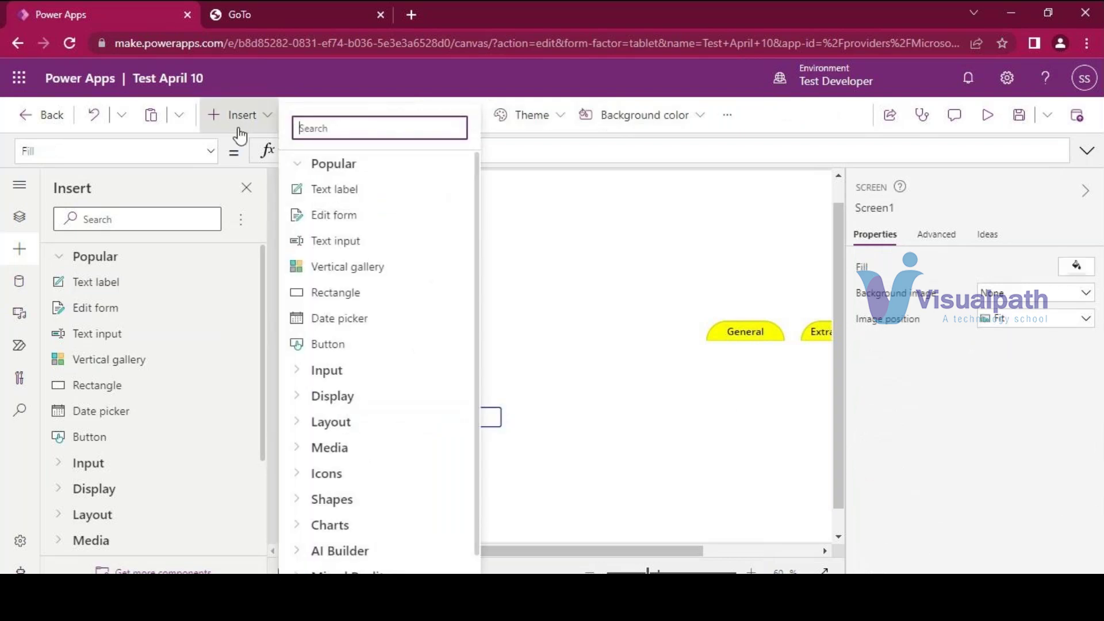
pyautogui.click(304, 301)
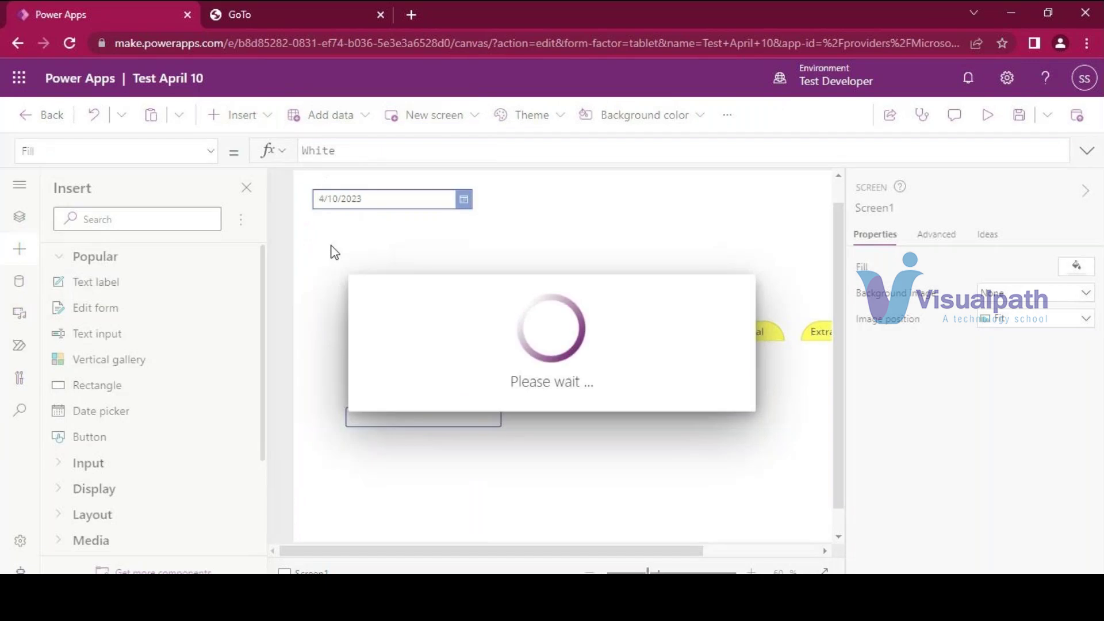
pyautogui.moveTo(333, 207); pyautogui.dragTo(359, 500)
pyautogui.click(238, 118)
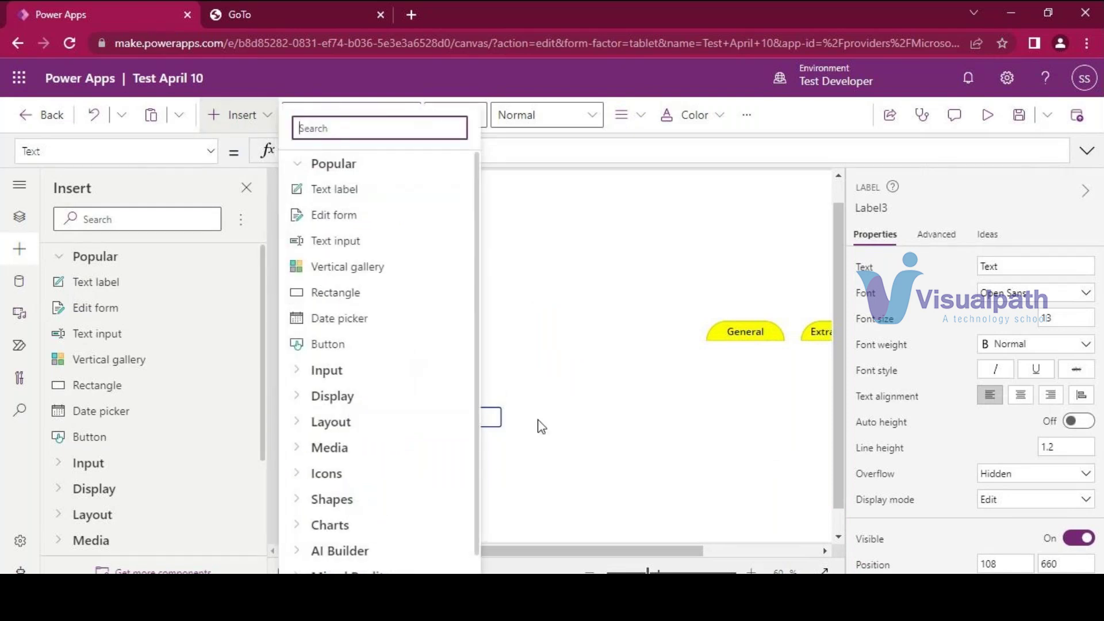
pyautogui.click(480, 418)
# Duplicate the number input and place the copy directly beneath the original.
pyautogui.click(475, 416)
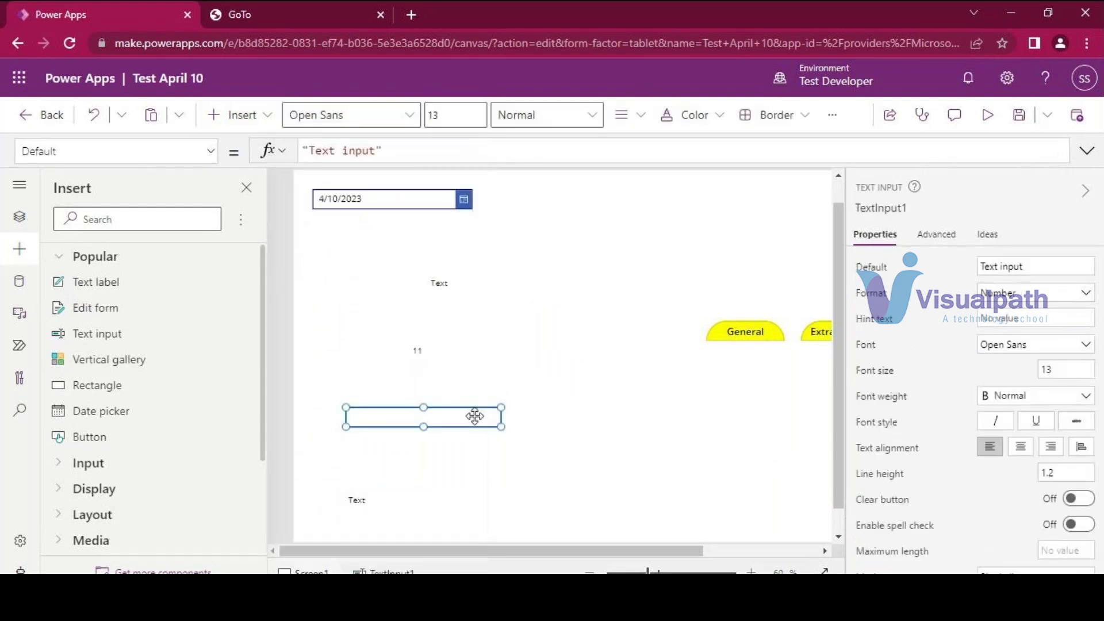
pyautogui.hotkey('ctrl', 'c')
pyautogui.hotkey('ctrl', 'v')
pyautogui.moveTo(431, 426); pyautogui.dragTo(427, 449)
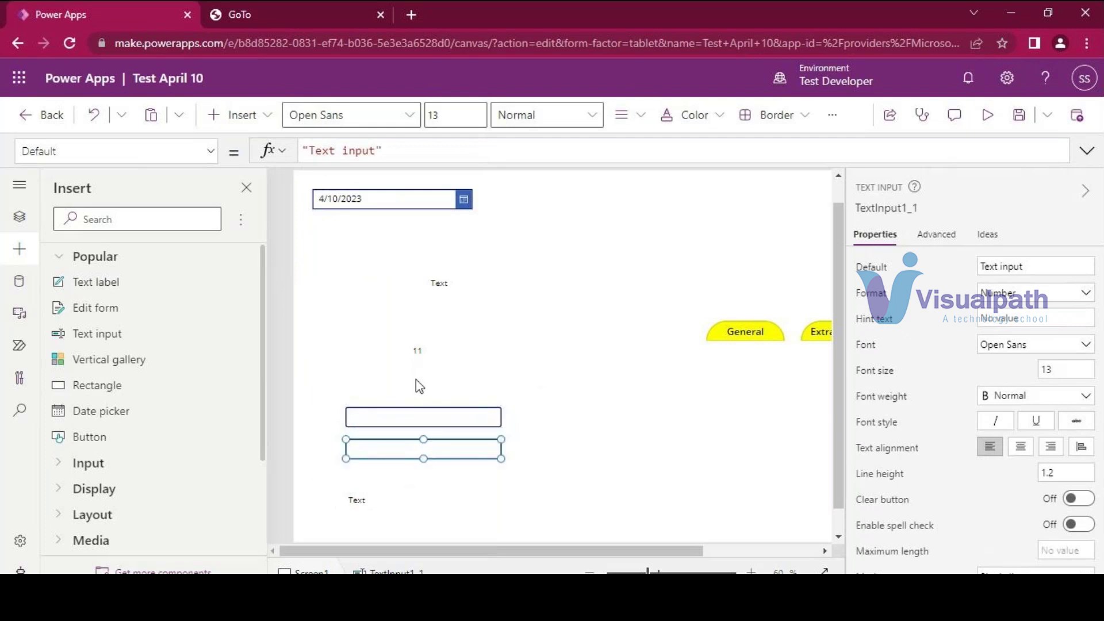
# Check the upper input's control name and enter Value(TextInput1.Text) + Value() as the lowest label's Text formula.
pyautogui.click(413, 418)
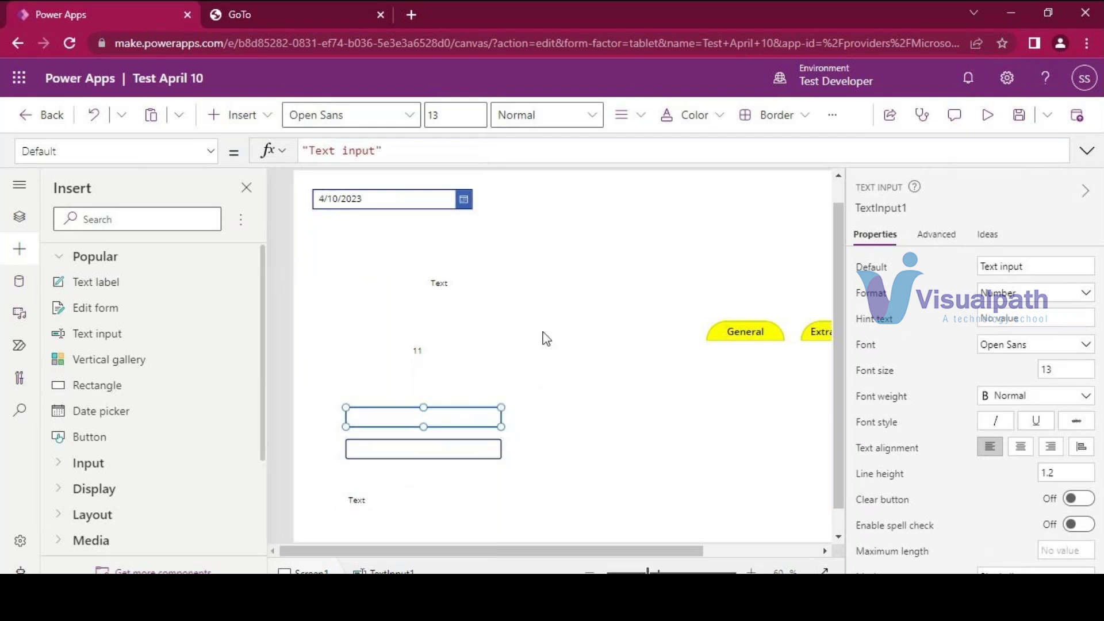
pyautogui.click(872, 209)
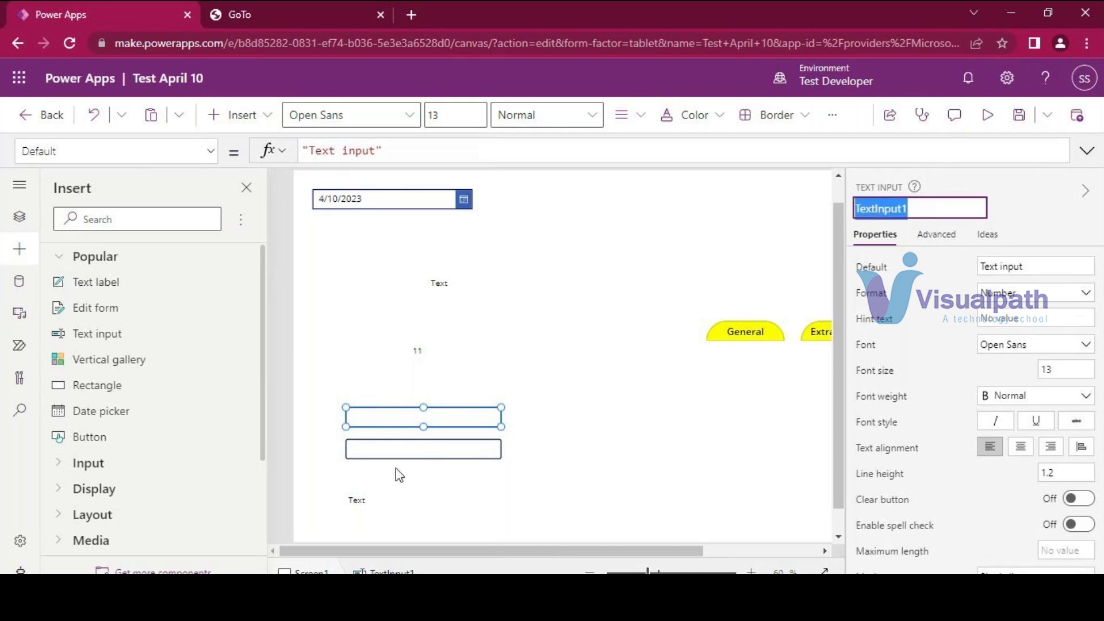
pyautogui.click(356, 505)
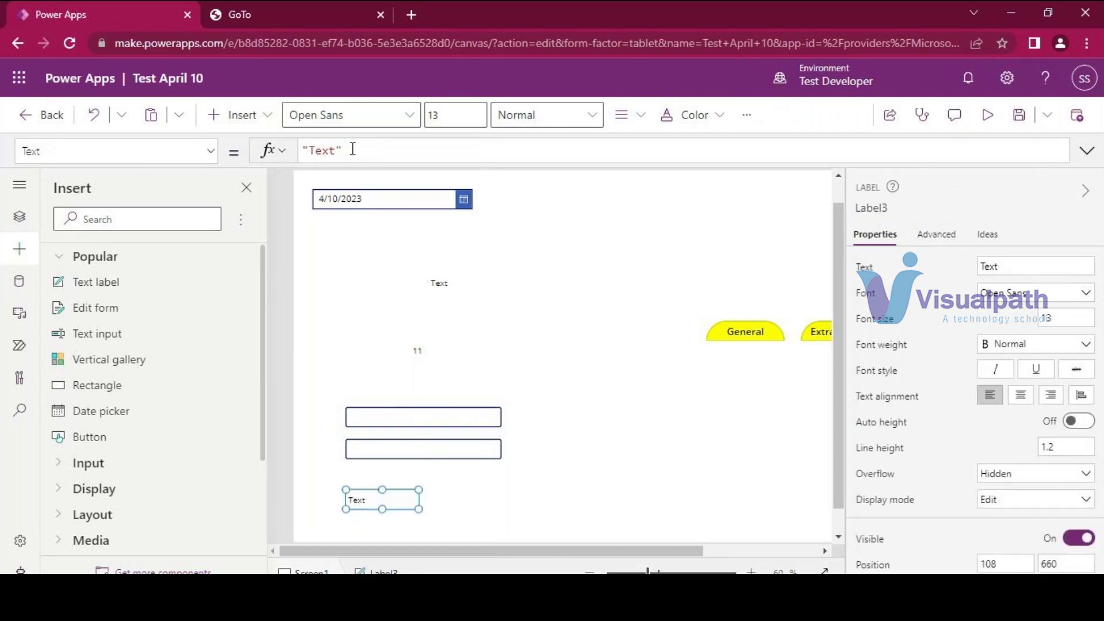
pyautogui.click(352, 149)
pyautogui.write('Va')
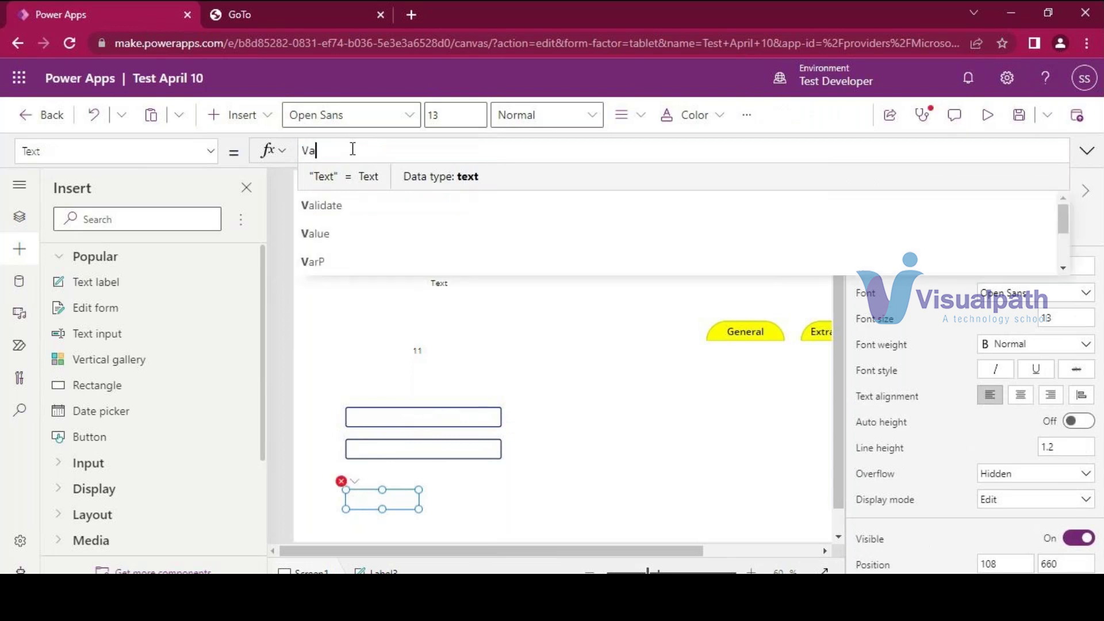
pyautogui.write('lue(')
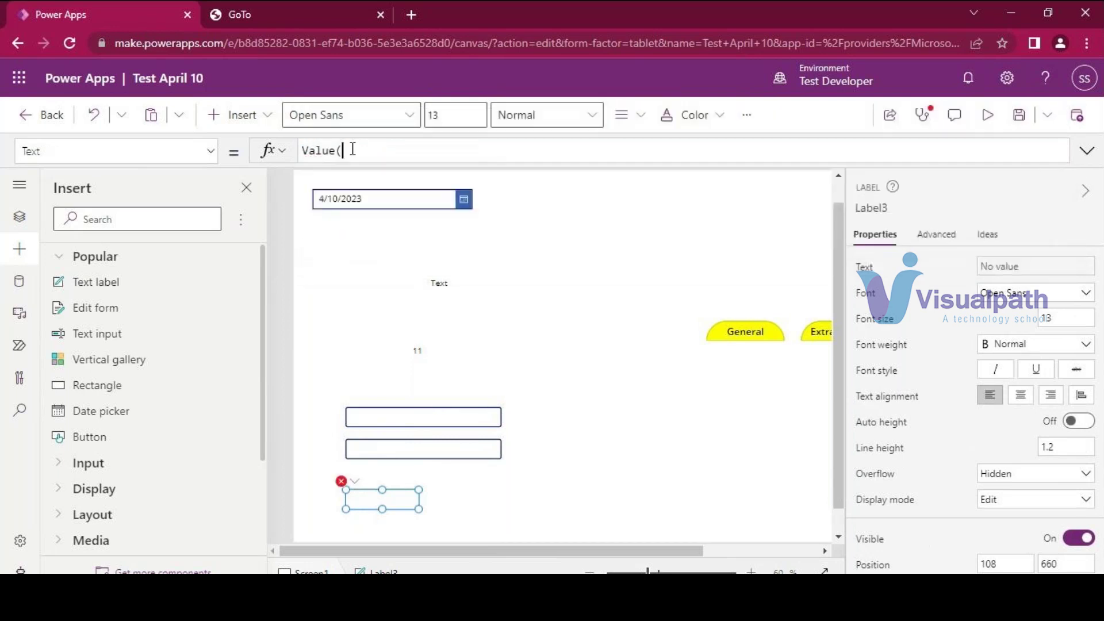
pyautogui.write('TextInput1.t')
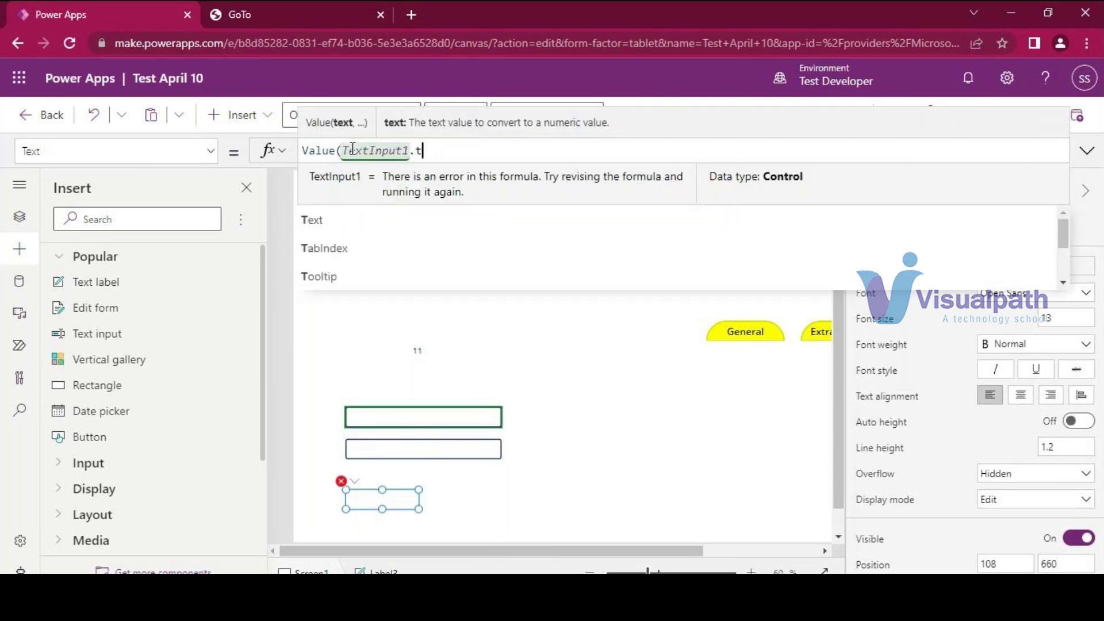
pyautogui.press('Tab')
pyautogui.write(') + Value()')
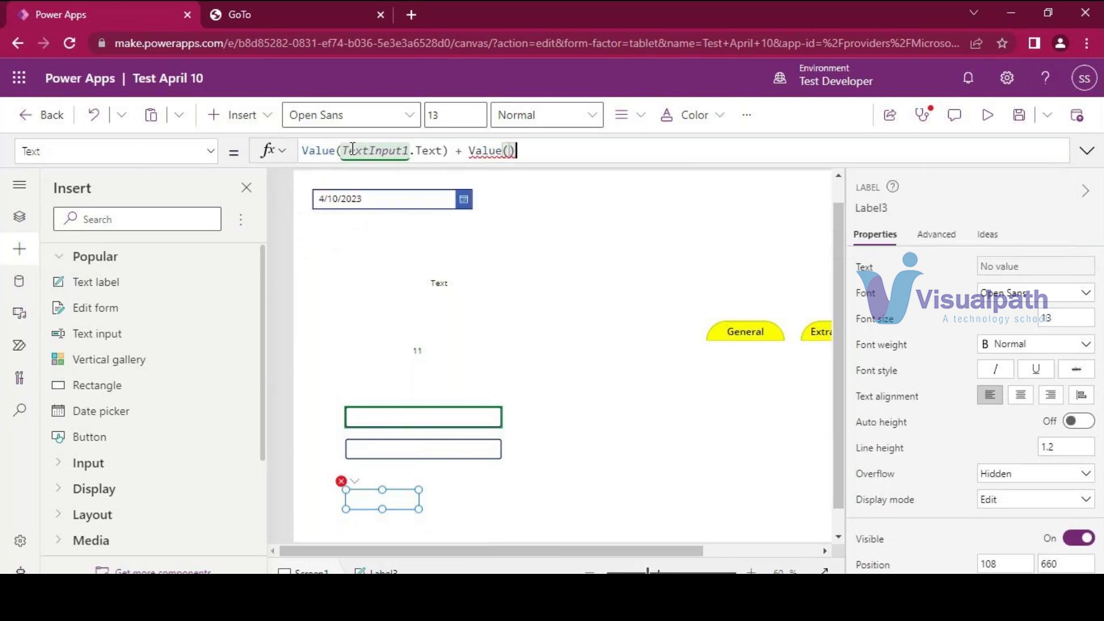
pyautogui.press('Left')
# Check the lower input's control name and complete the lowest label's formula as Value(TextInput1.Text) + Value(TextInput1_1.Text).
pyautogui.click(424, 448)
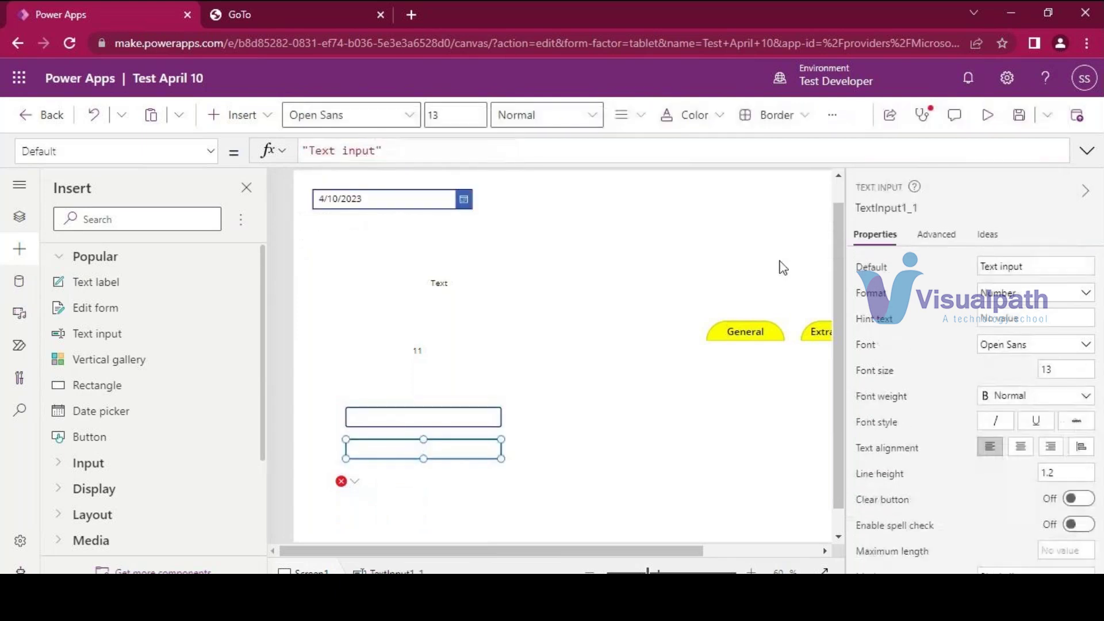
pyautogui.click(878, 209)
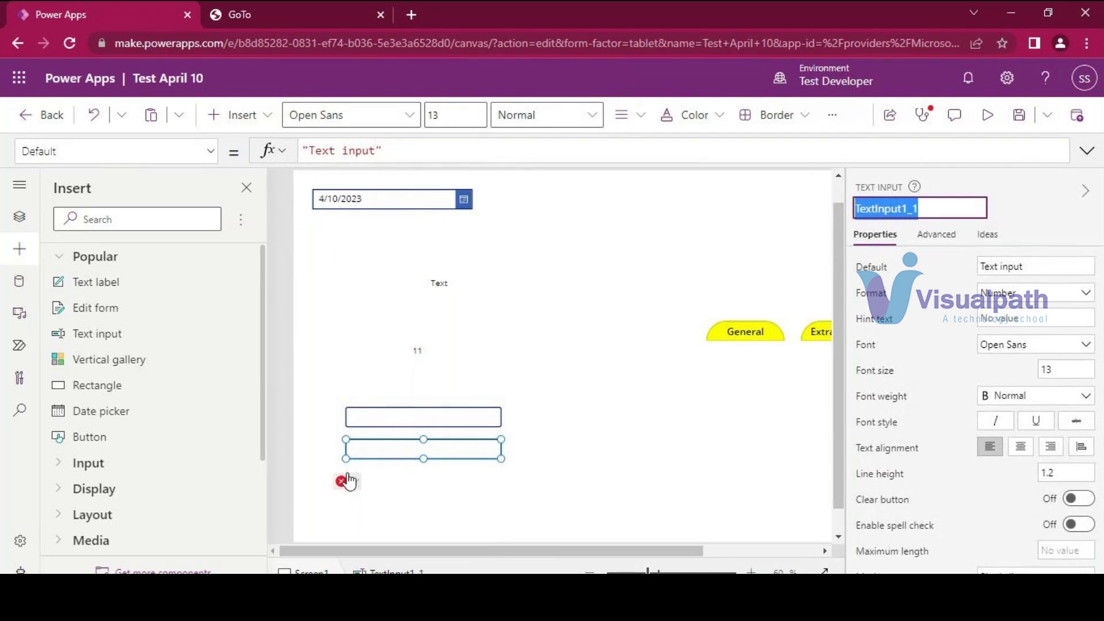
pyautogui.click(345, 481)
pyautogui.click(377, 503)
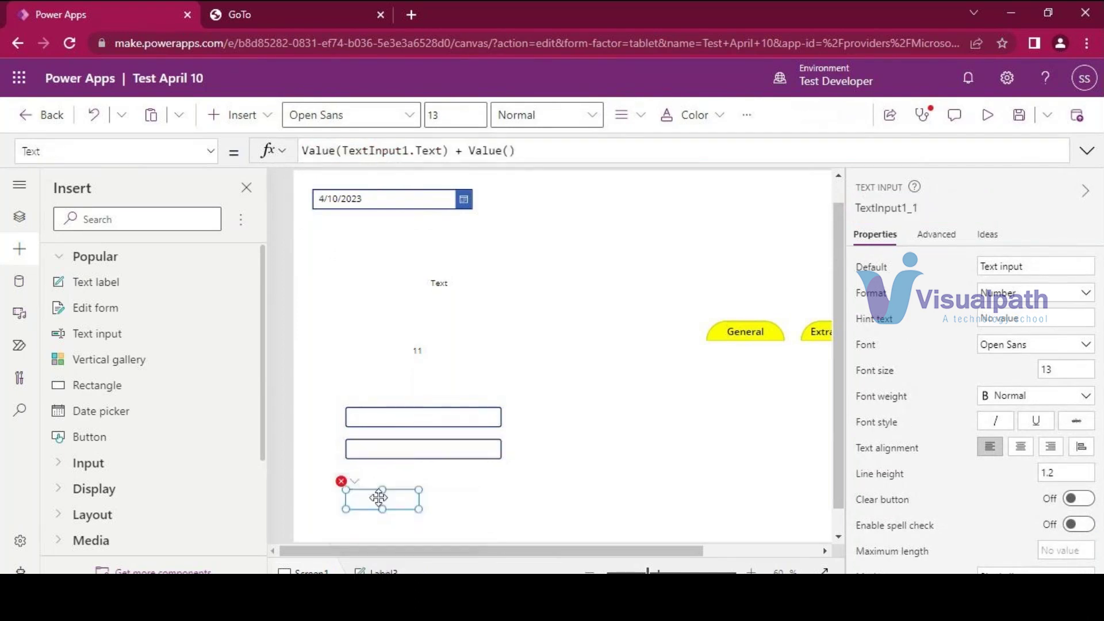
pyautogui.click(486, 151)
pyautogui.click(472, 508)
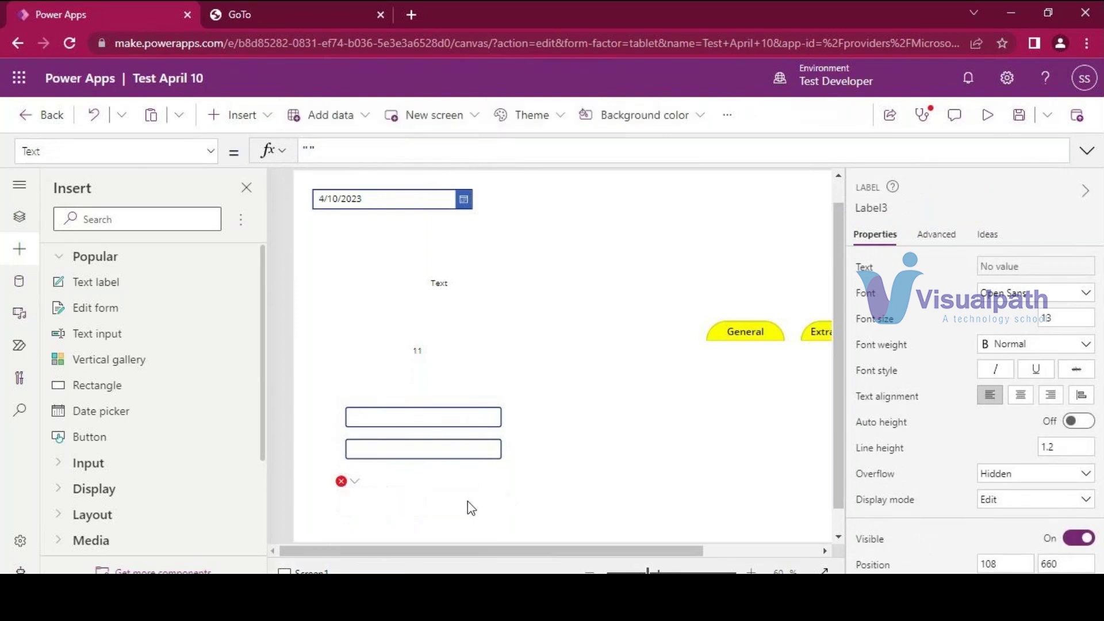
pyautogui.click(377, 499)
pyautogui.click(509, 152)
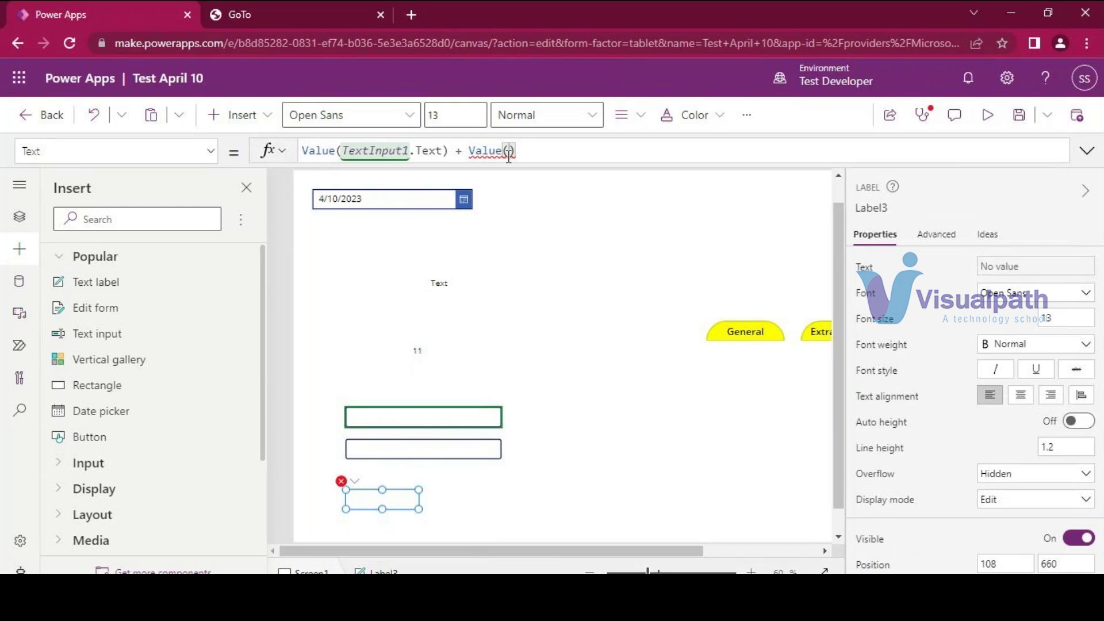
pyautogui.write('TextInput1_1.')
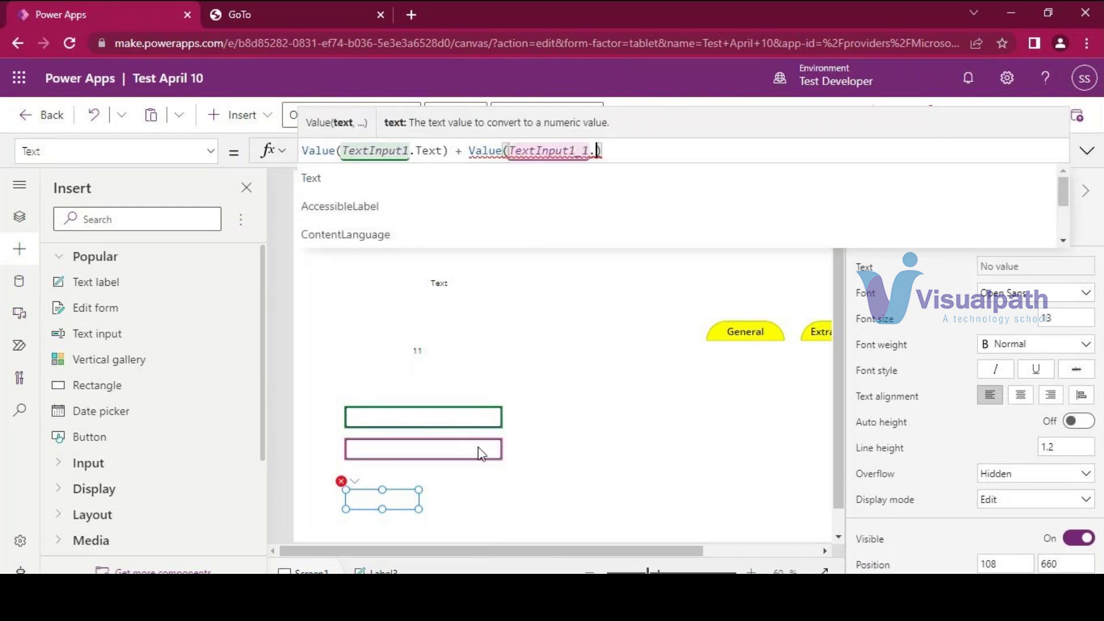
pyautogui.click(390, 179)
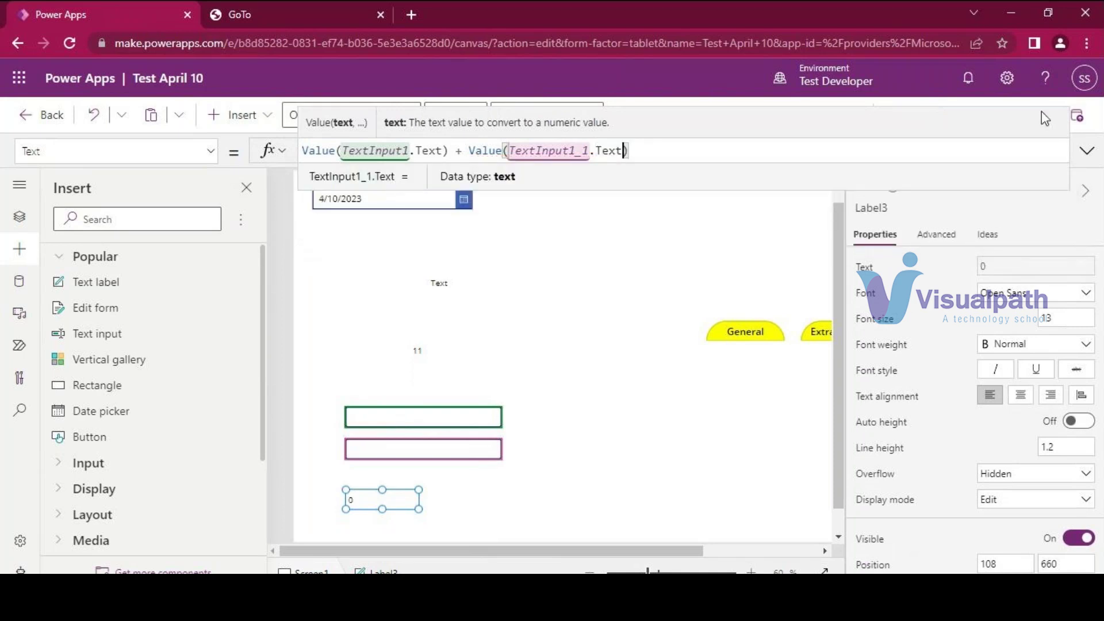
pyautogui.click(805, 389)
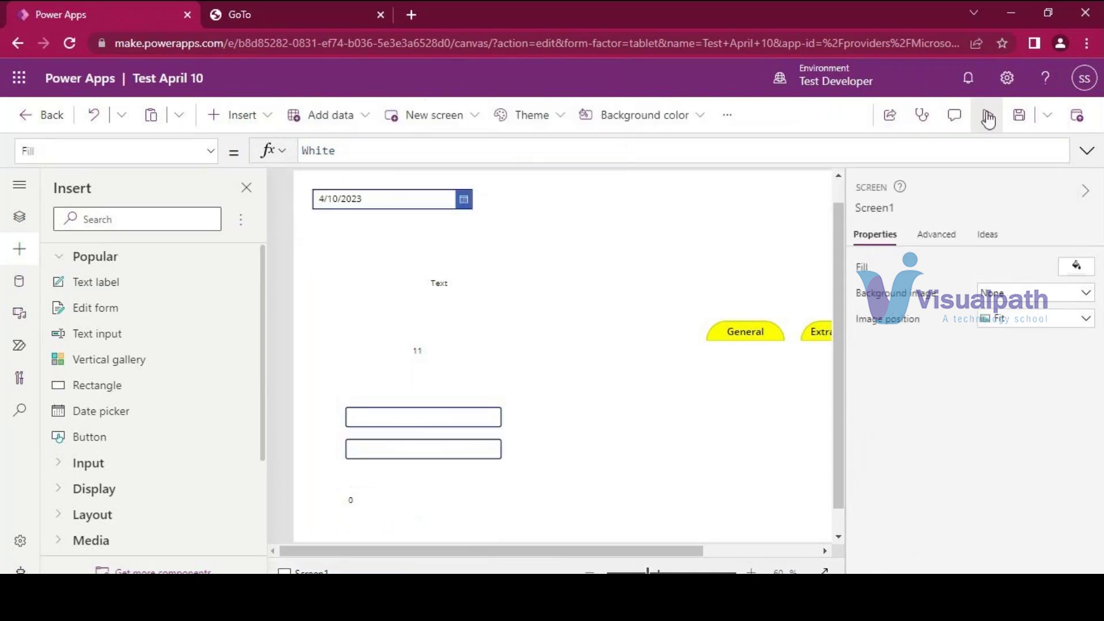
# Preview the app, enter 4 and 5 in the two number inputs to test the sum, and return to the editor.
pyautogui.click(988, 118)
pyautogui.click(281, 424)
pyautogui.write('4')
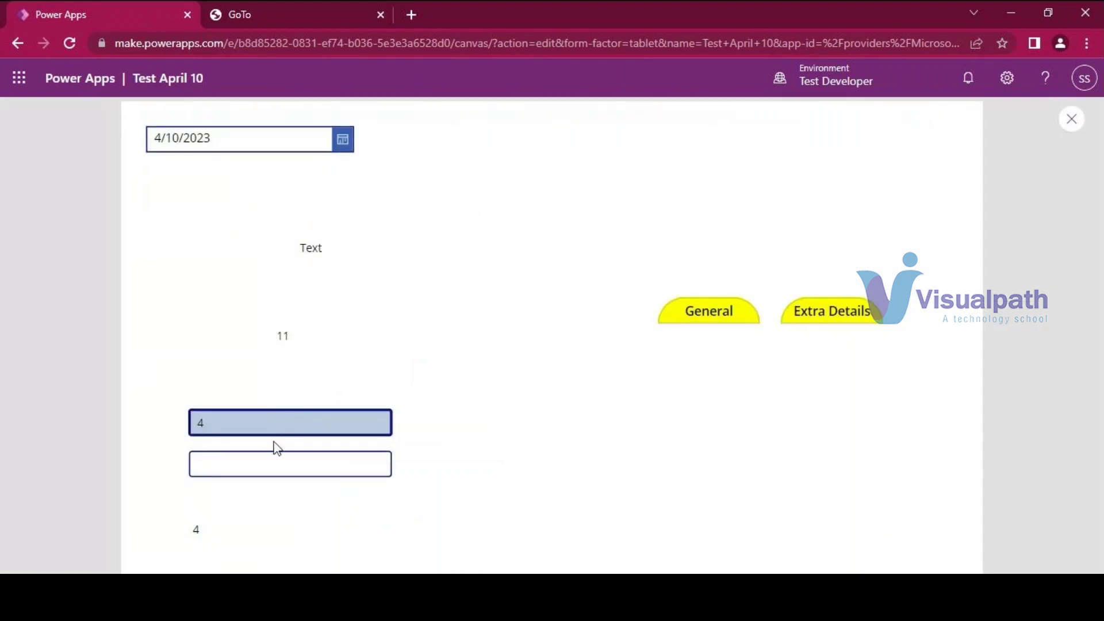
pyautogui.click(247, 462)
pyautogui.write('5')
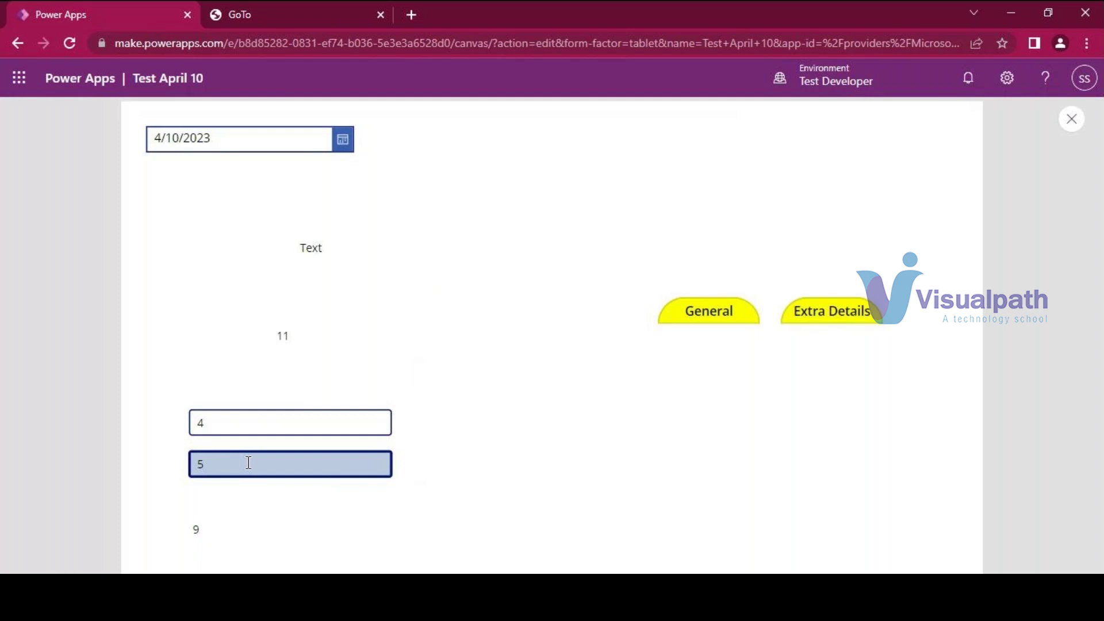
pyautogui.click(1085, 121)
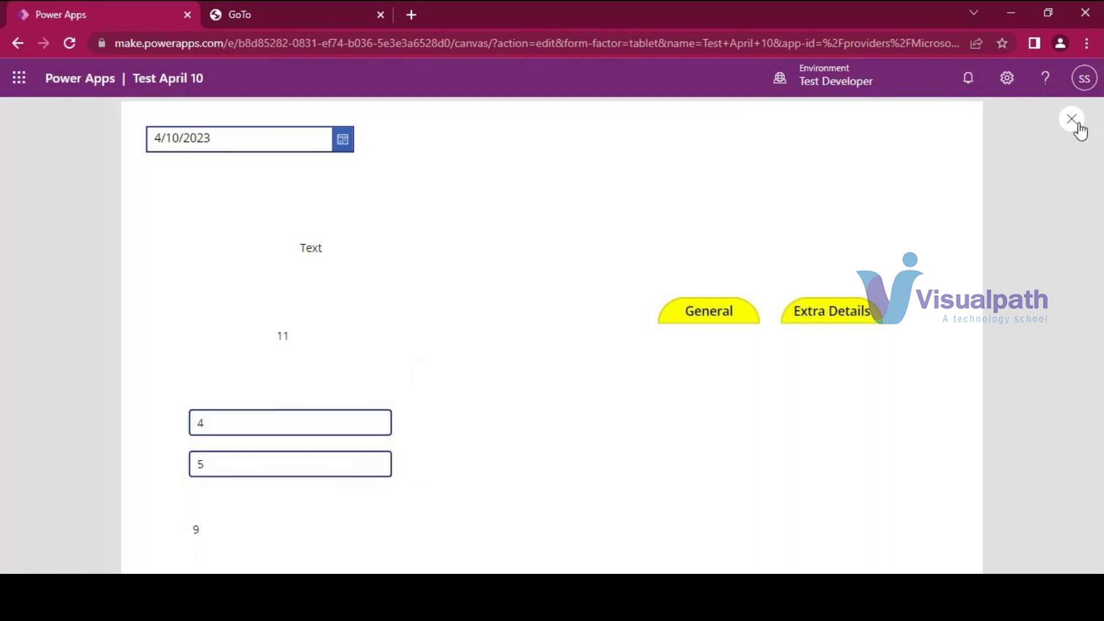
pyautogui.click(1079, 126)
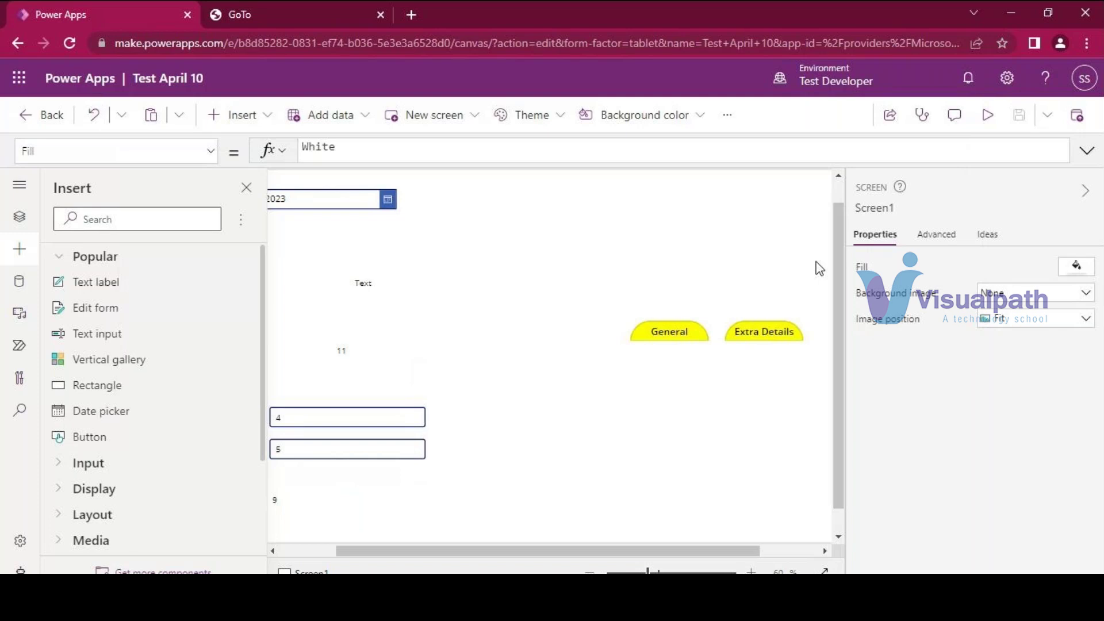
pyautogui.click(641, 331)
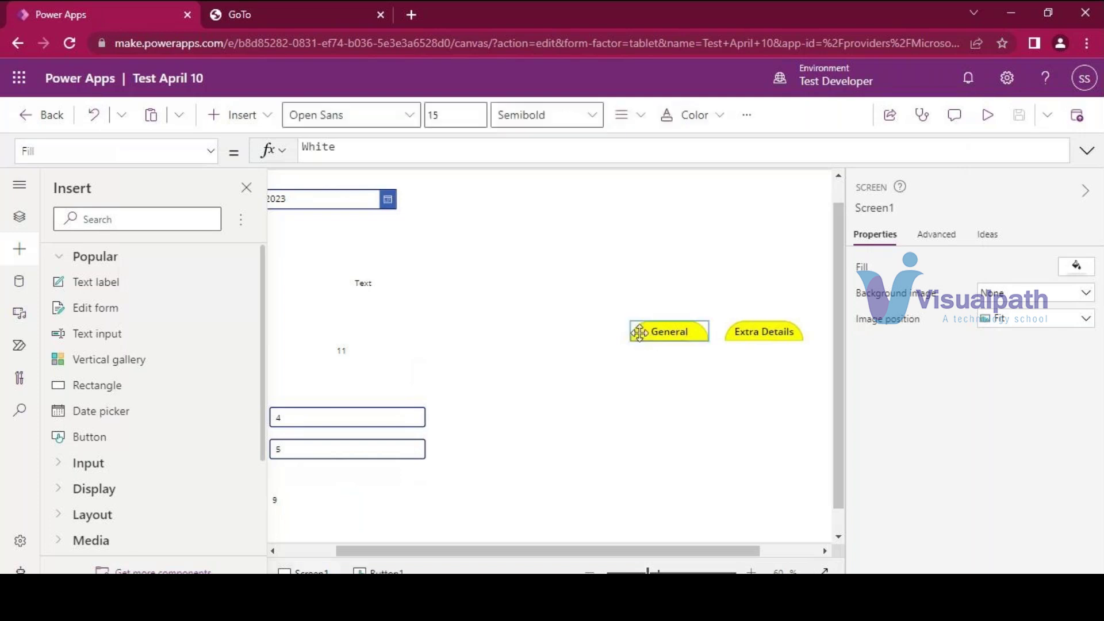
pyautogui.click(597, 423)
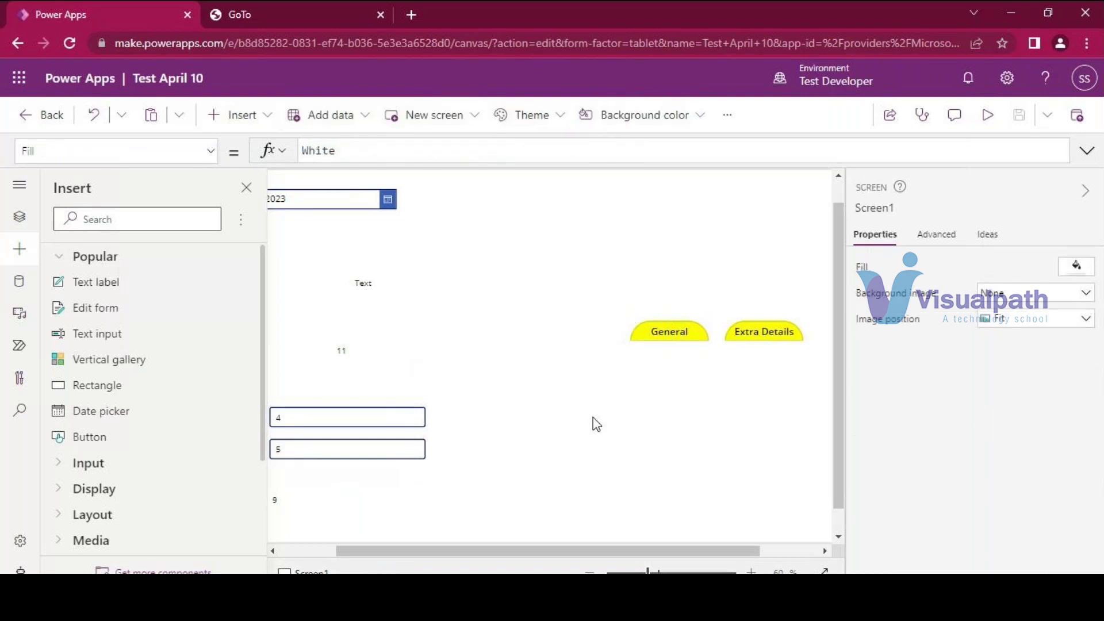